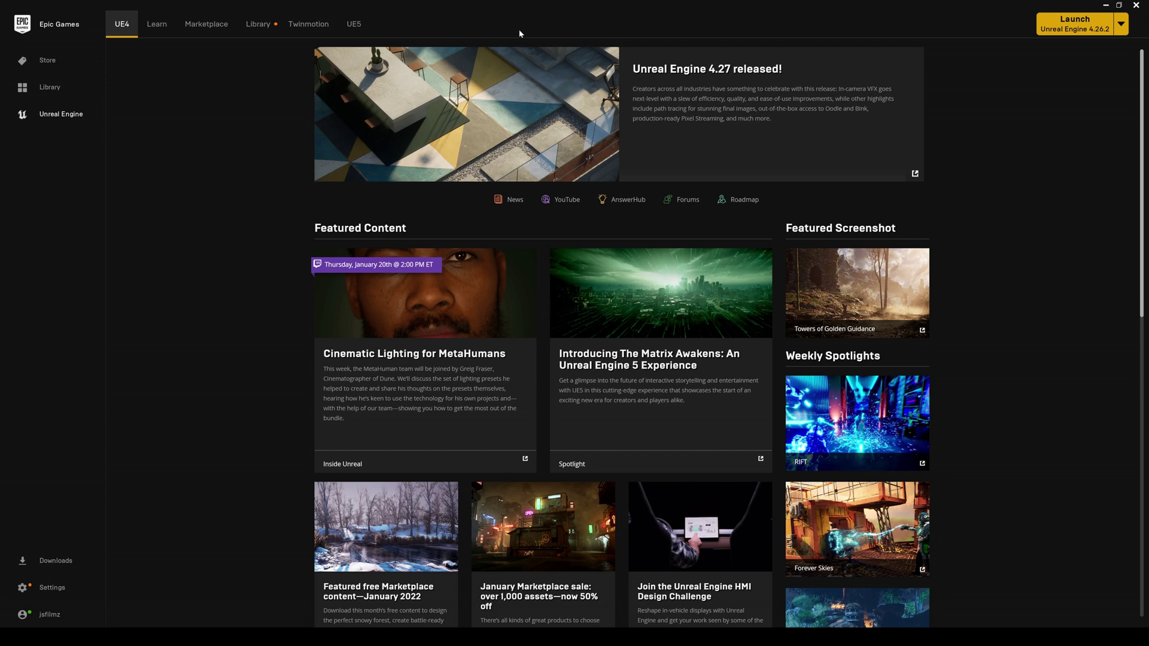
Find MHC Lighting Presets among the free Marketplace products and acquire it for free.
left_click(211, 28)
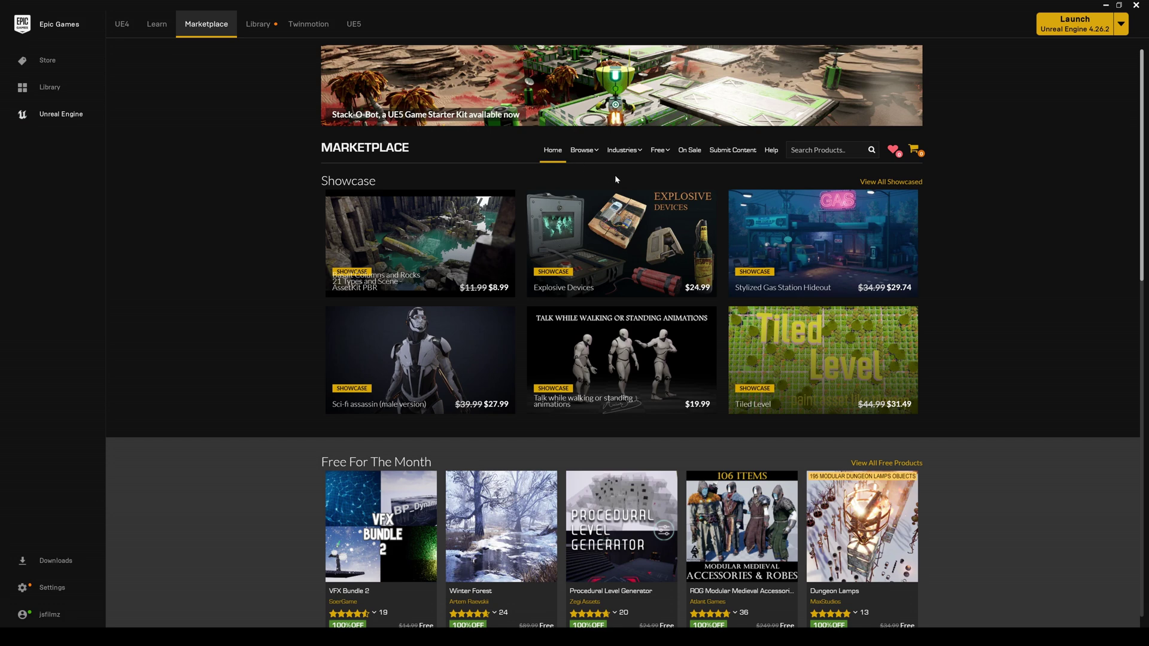
left_click(669, 158)
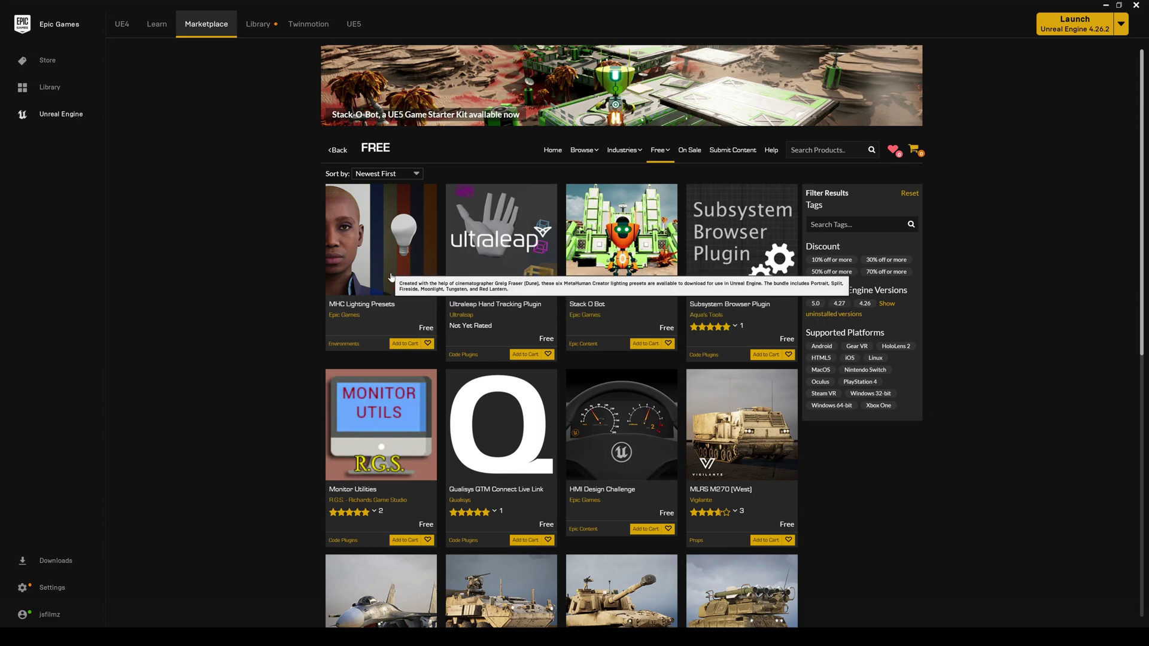
left_click(410, 304)
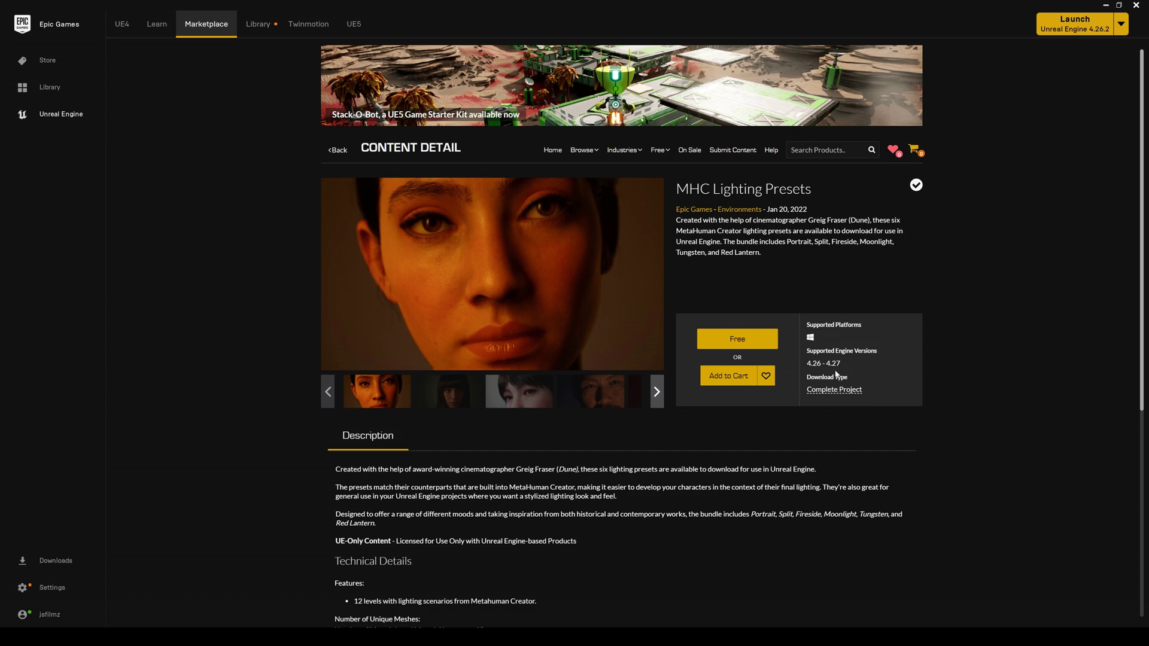
left_click(757, 337)
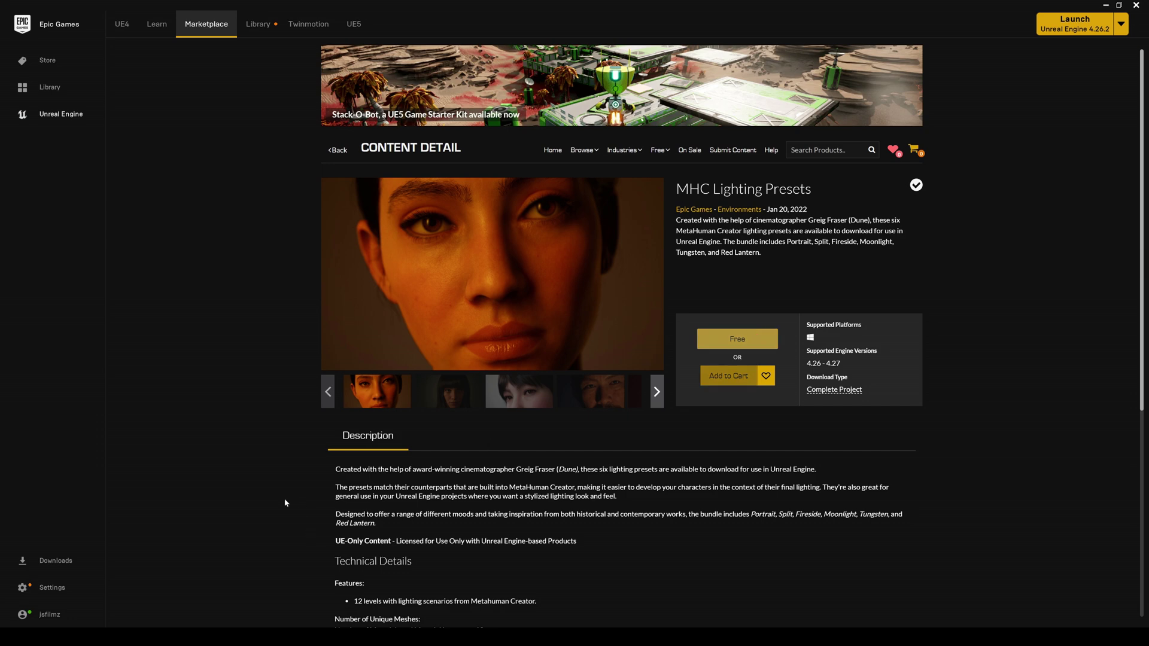
Check the free space on Local Disk (C:) in File Explorer, then minimize the window.
key("super+e")
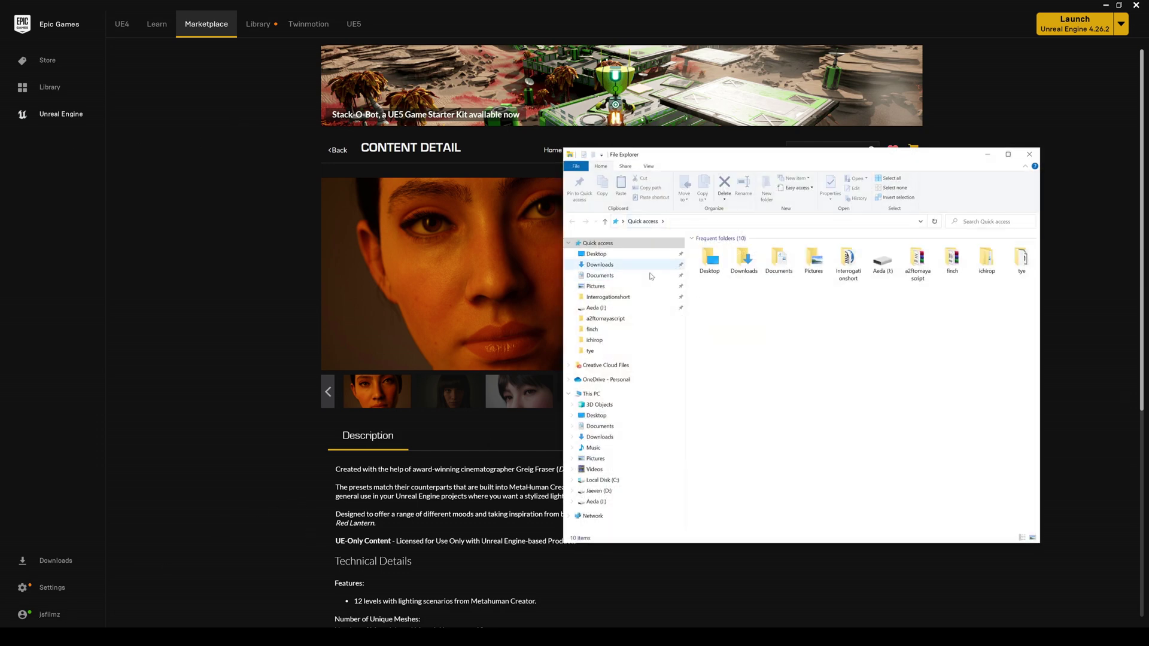
left_click(600, 395)
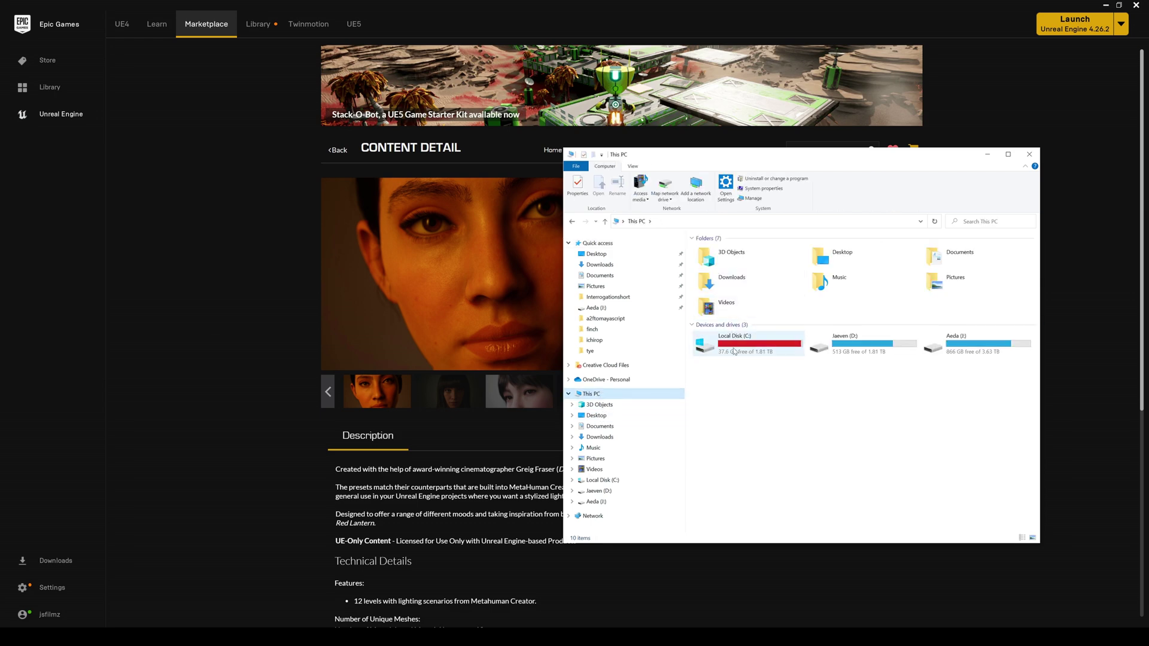
left_click(769, 352)
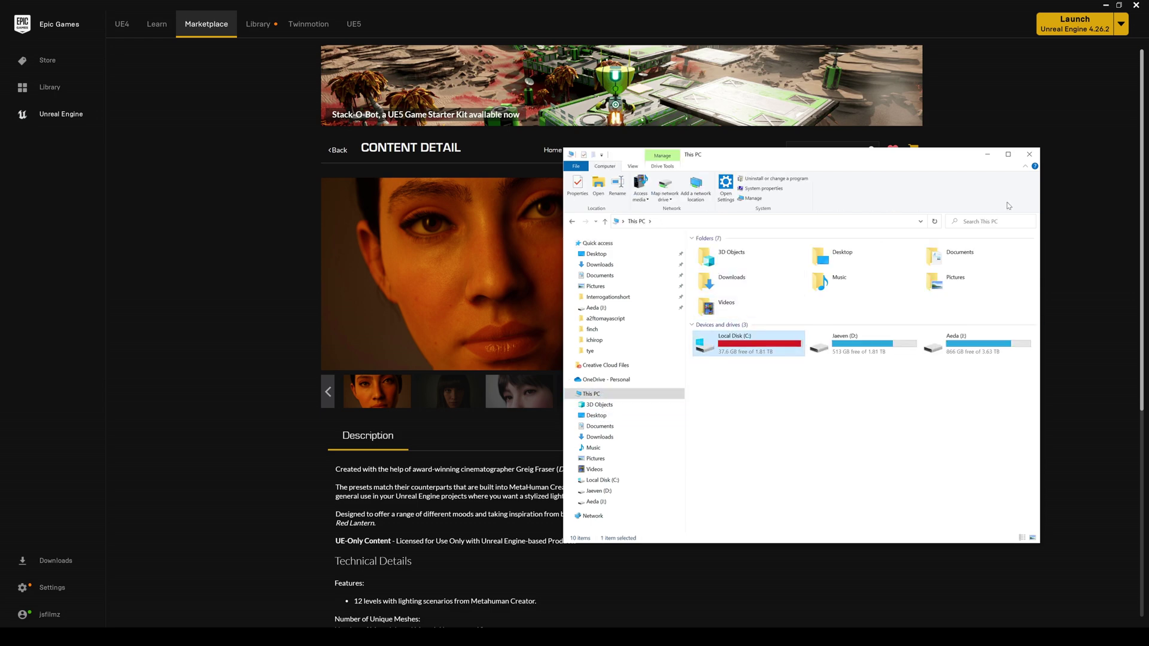
left_click(987, 155)
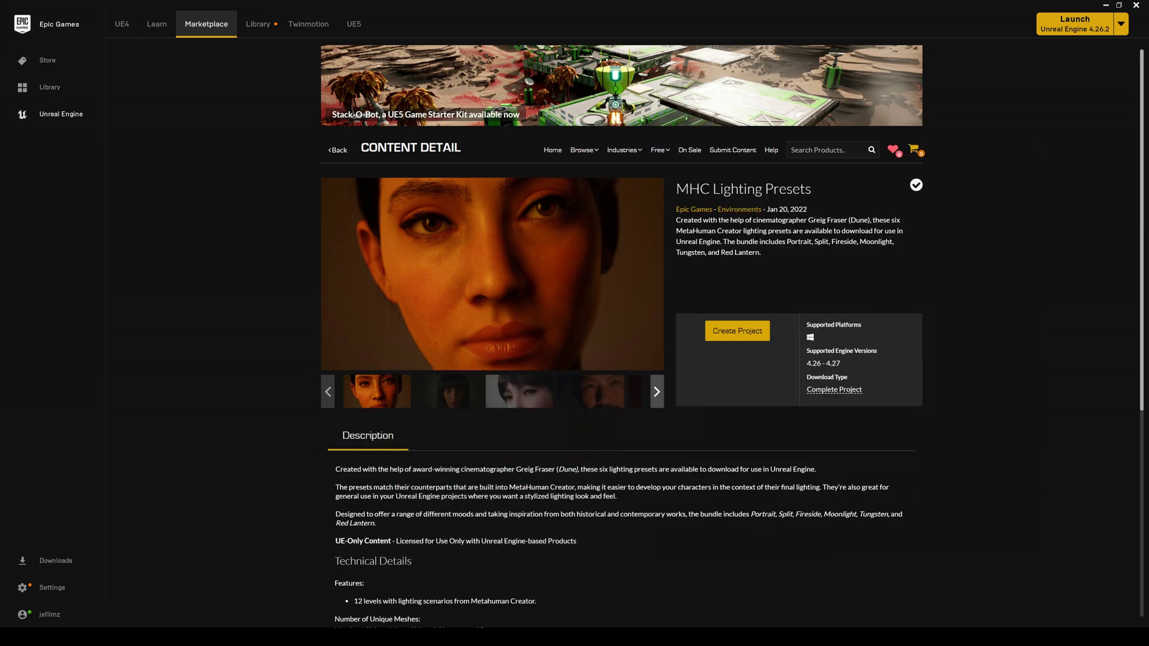
Create a project from MHC Lighting Presets named MHCLightingPresets, using engine version 4.27.
left_click(745, 340)
left_click(609, 326)
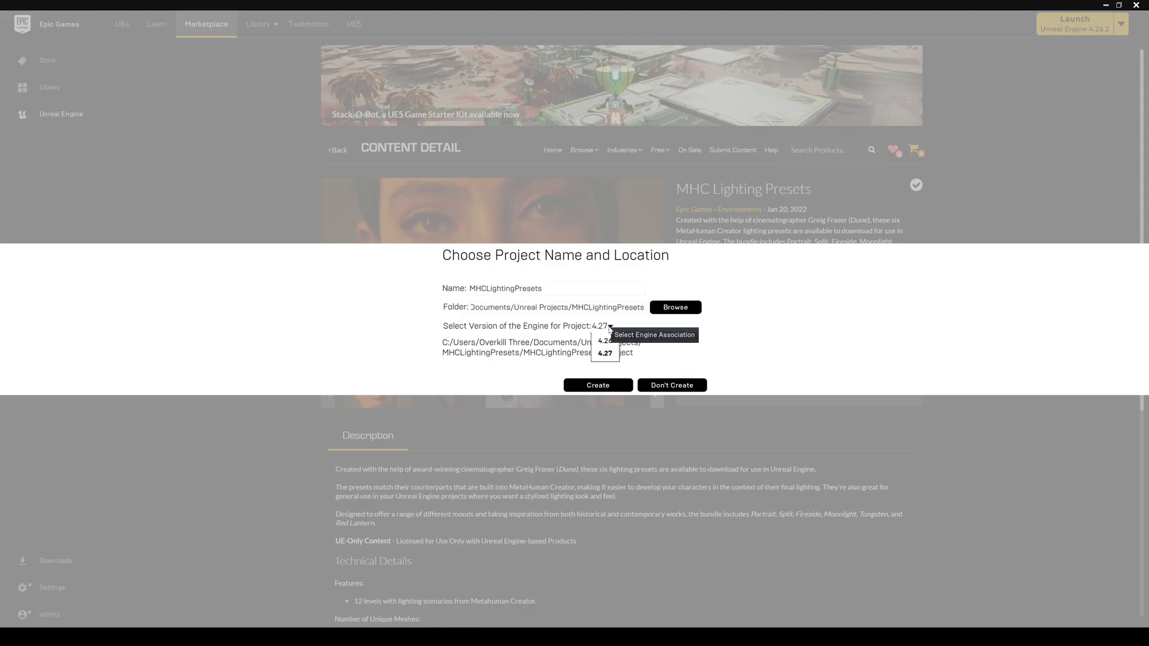
left_click(604, 353)
left_click(611, 384)
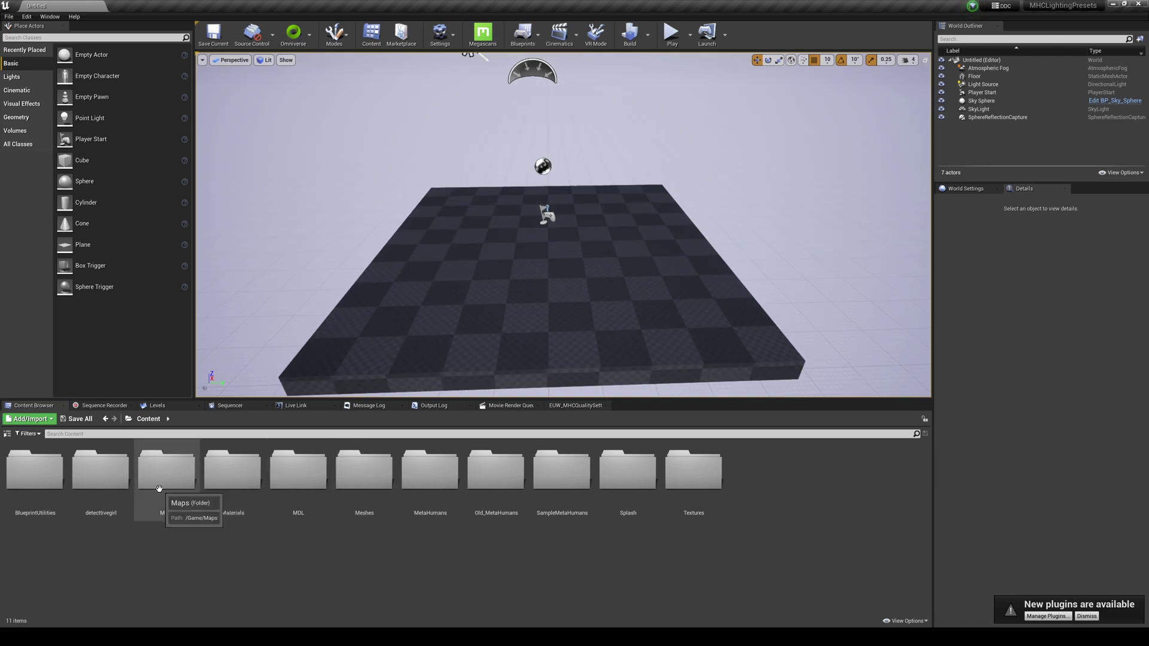
Open the MHC_LightingPreset_Fireside_RT map from Maps/MHC_LightingPresets_RT and set the viewport camera speed to 2.
double_click(159, 489)
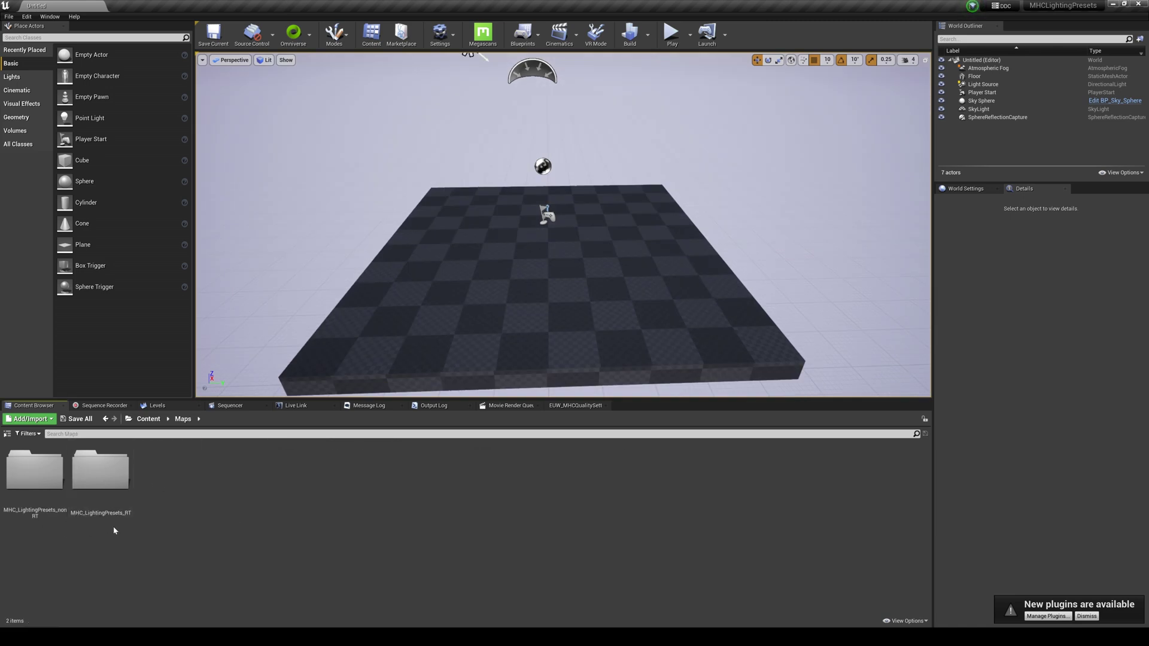
double_click(116, 482)
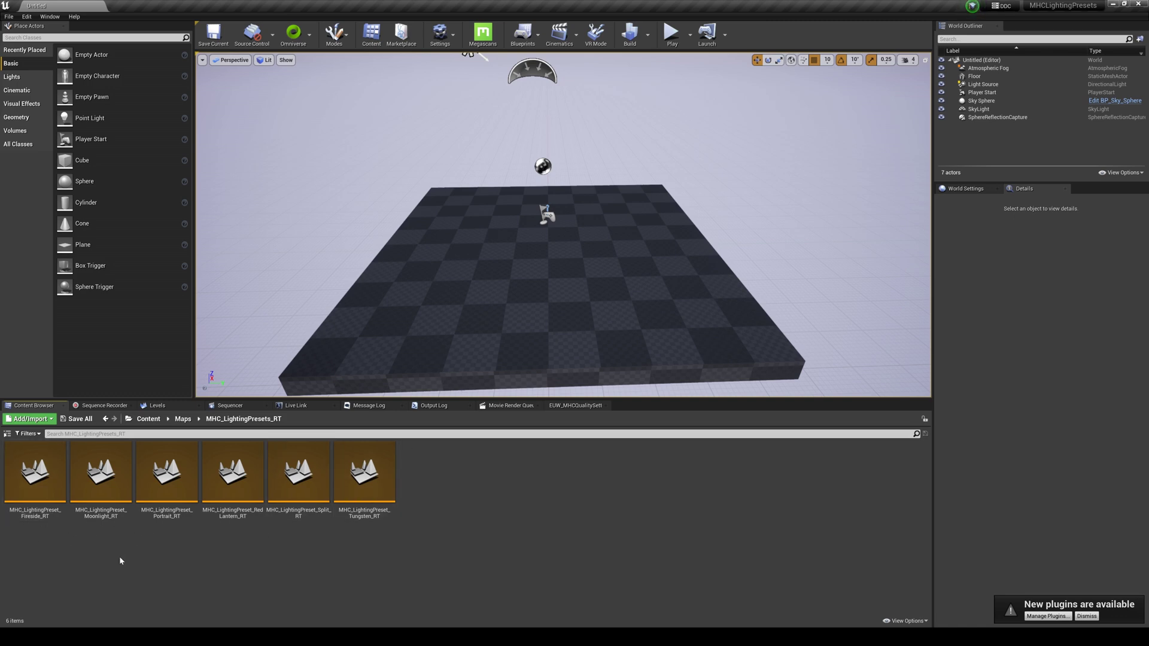
double_click(35, 472)
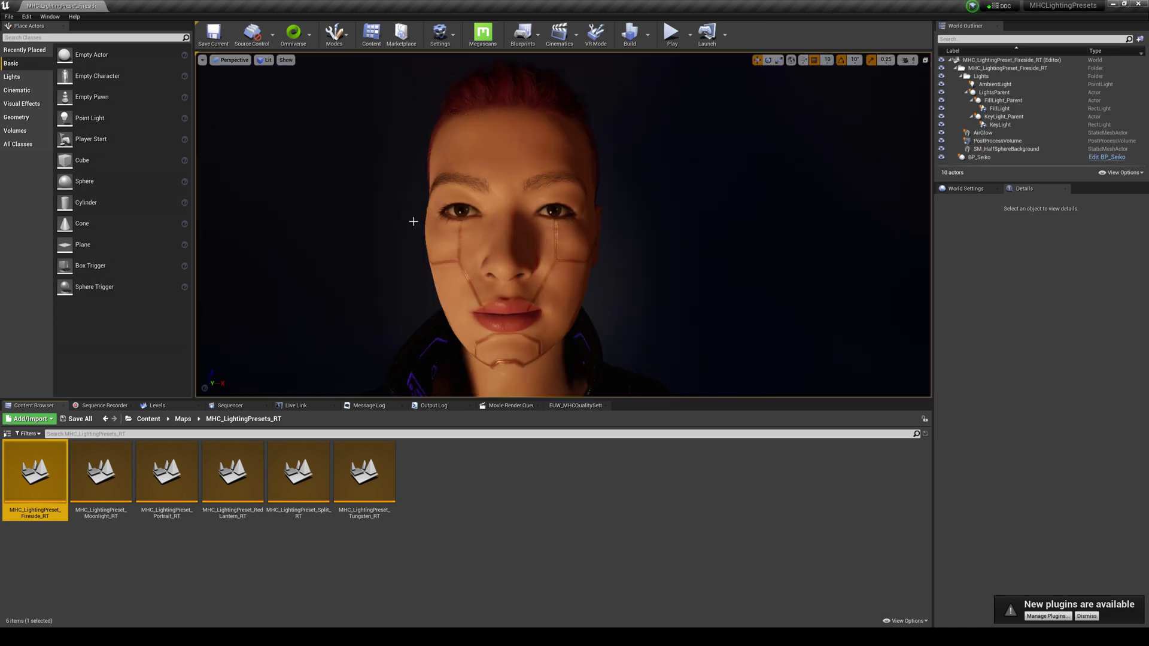
left_click(910, 64)
left_click_drag(933, 80, 914, 81)
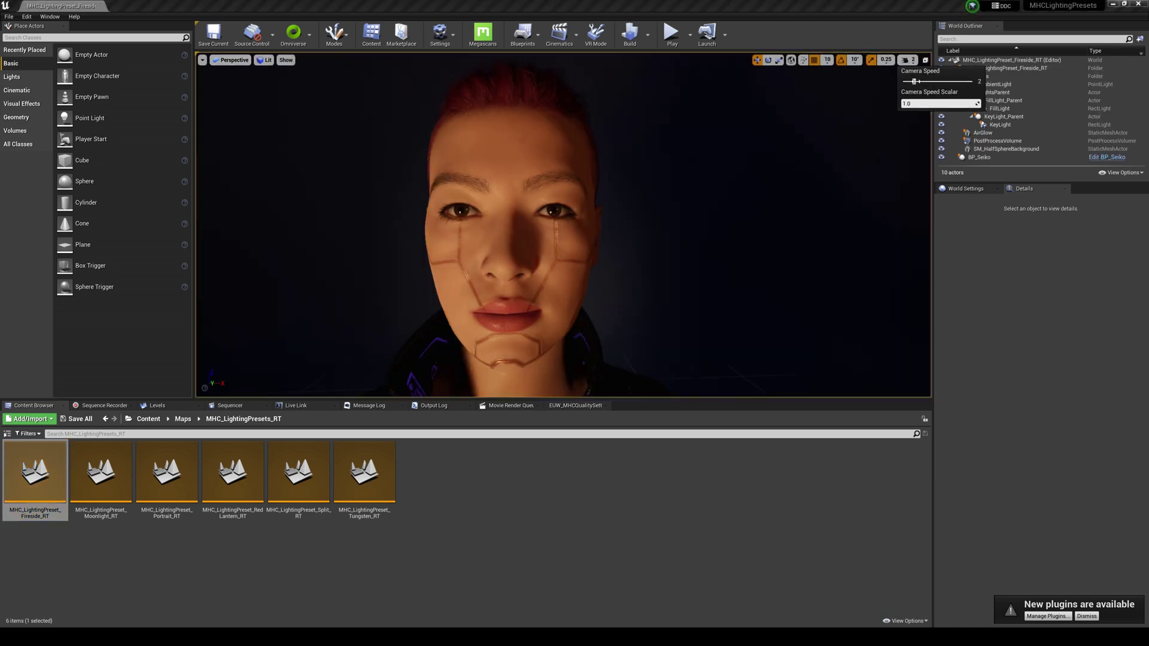
Set Num LODs and Forced LOD to 1 on the LODSync component of BP_Seiko.
right_click_drag(766, 178, 742, 179)
left_click(1005, 157)
scroll(1024, 251, "down", 5)
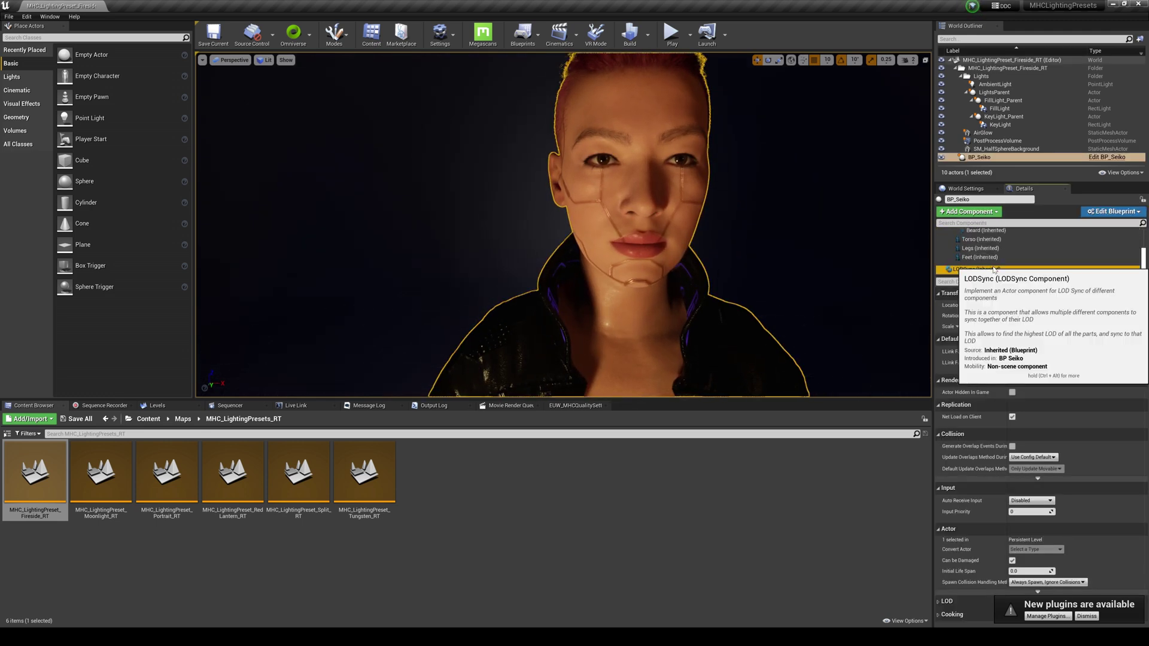
left_click(1006, 269)
left_click(1021, 305)
type("1")
key("Return")
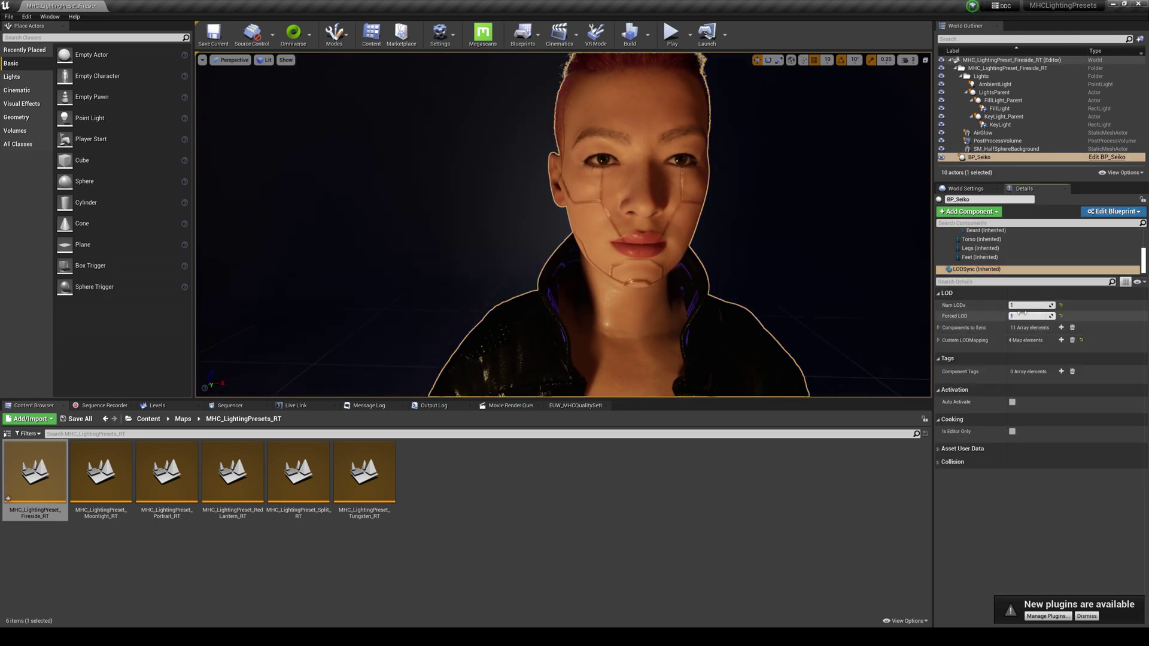
Add a new level sequence to the scene and save it under the default name.
right_click_drag(742, 227, 634, 200)
right_click_drag(589, 232, 601, 231)
left_click(559, 33)
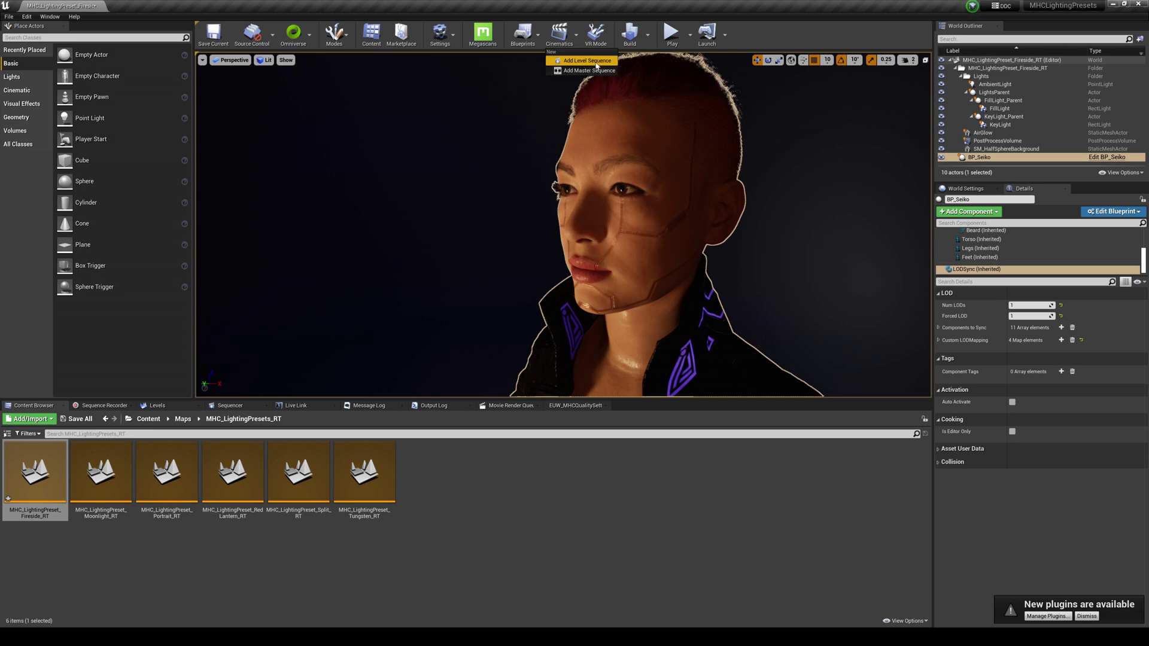
left_click(586, 61)
left_click(792, 460)
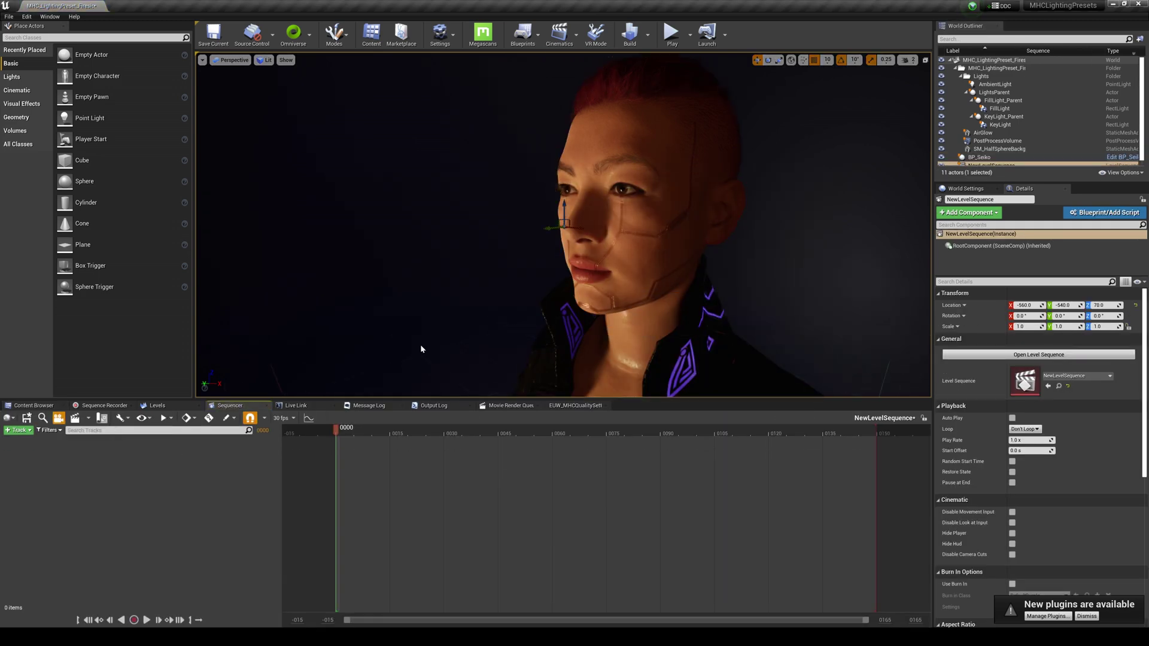
Create a cine camera in the level sequence and add BP_Seiko as a track.
left_click(58, 418)
left_click(18, 430)
left_click(340, 429)
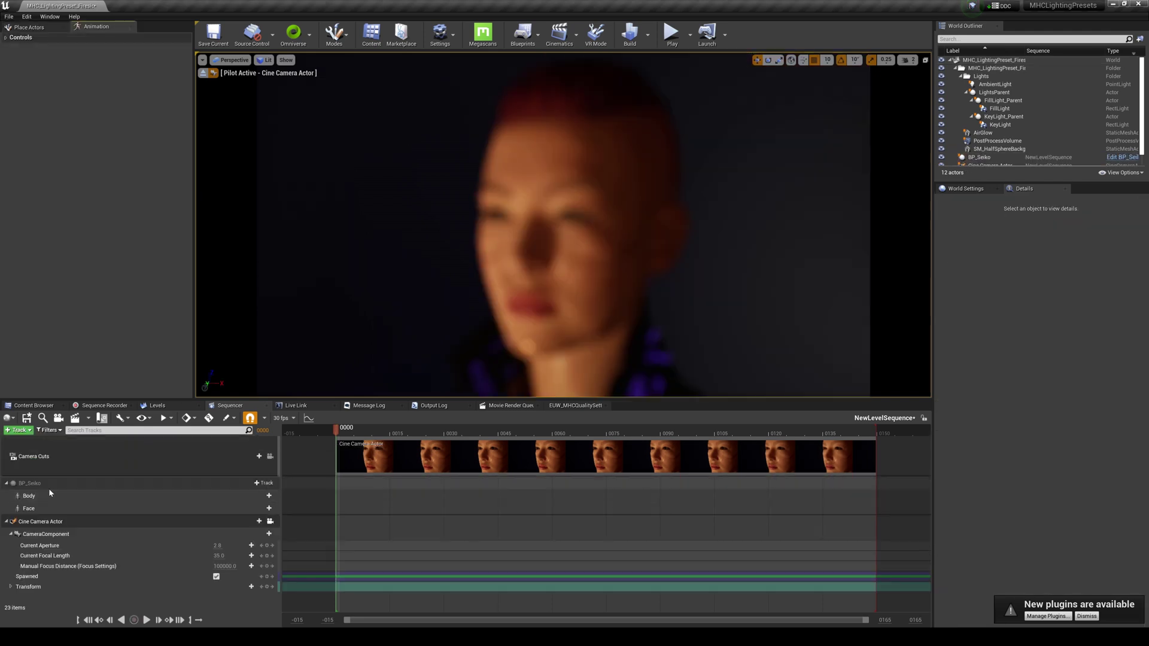
left_click(49, 485)
Set the cine camera's manual focus distance to about 68 cm on the face, using the debug focus plane temporarily as a guide.
left_click(55, 521)
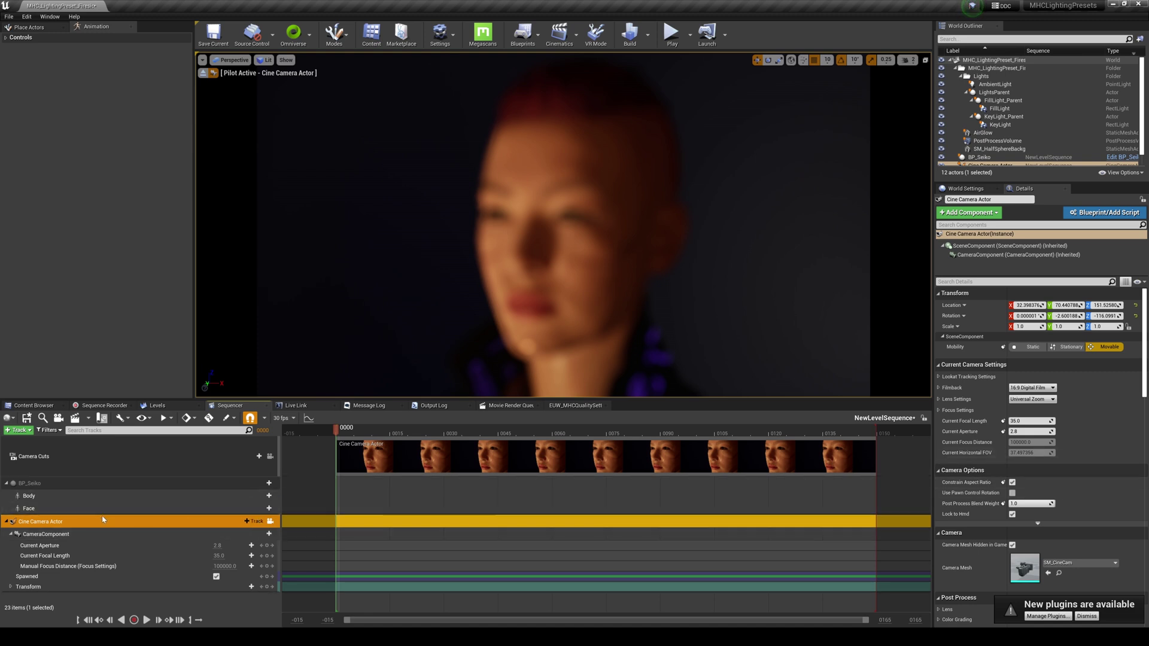
scroll(1136, 436, "down", 5)
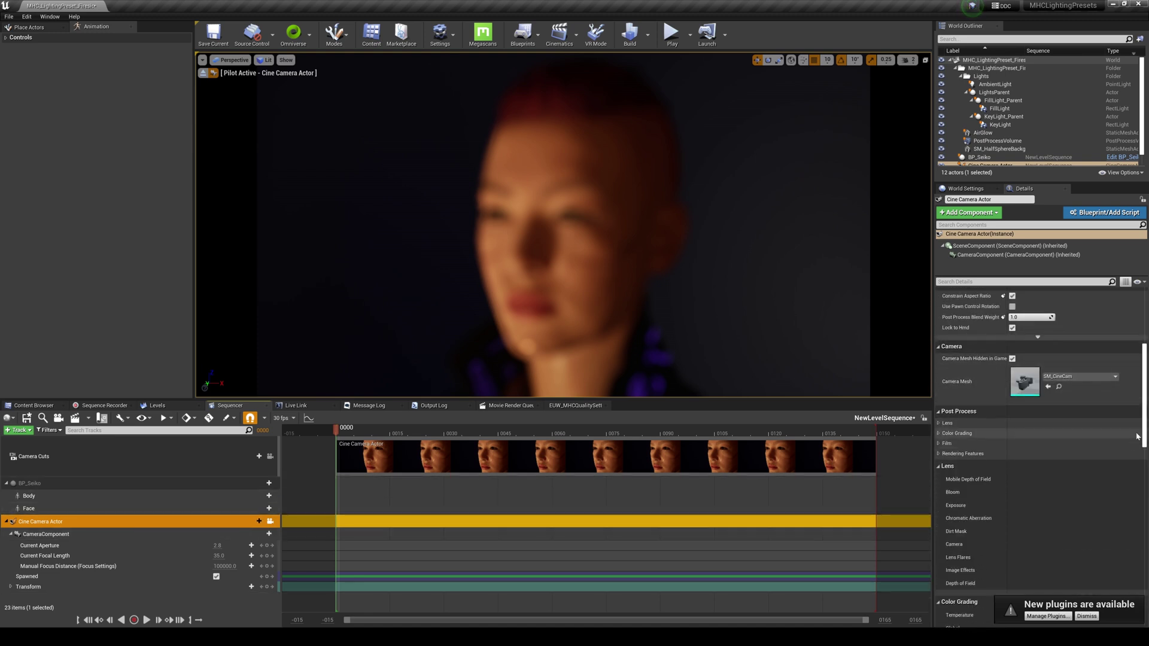
left_click_drag(1144, 432, 1142, 380)
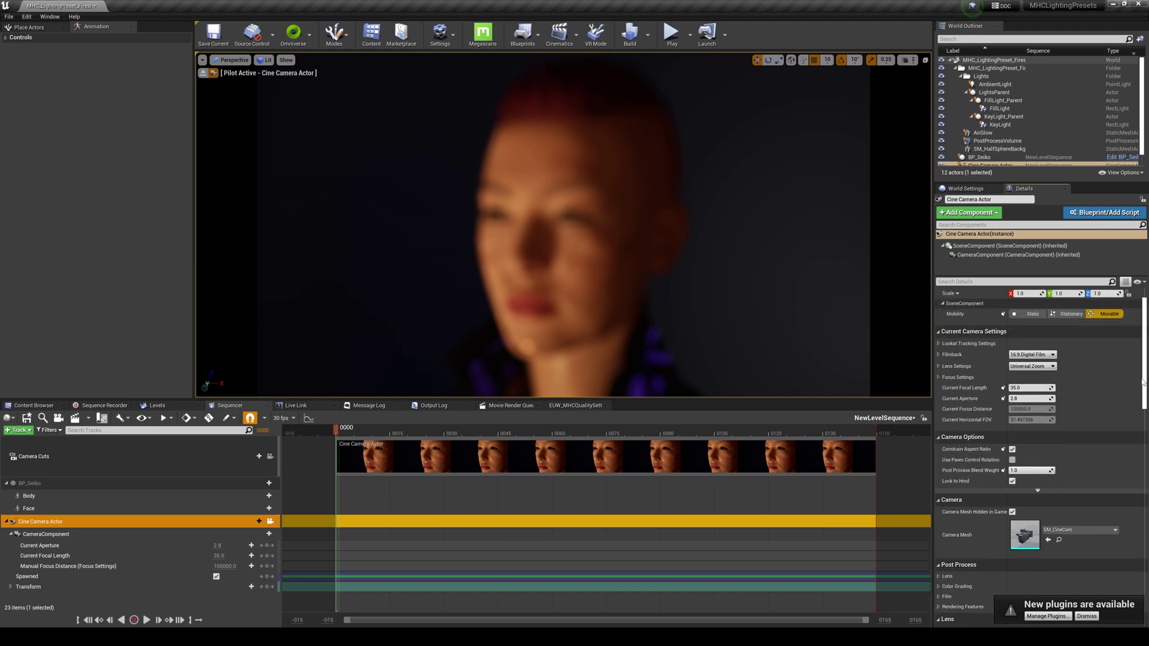
left_click(938, 378)
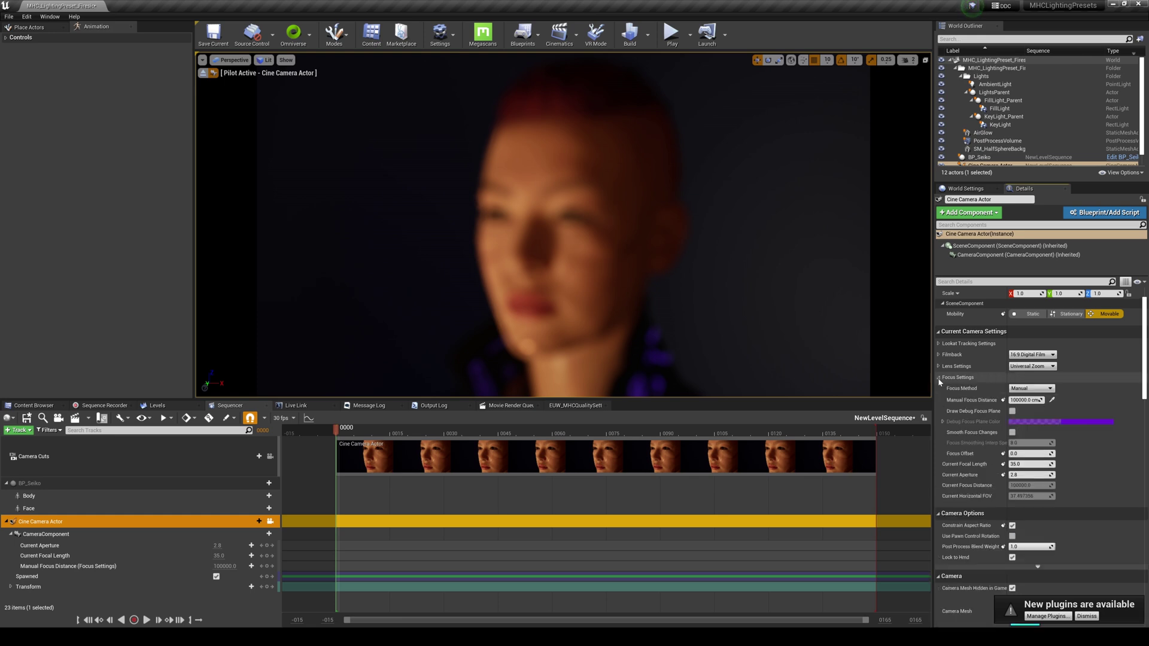
left_click(1012, 411)
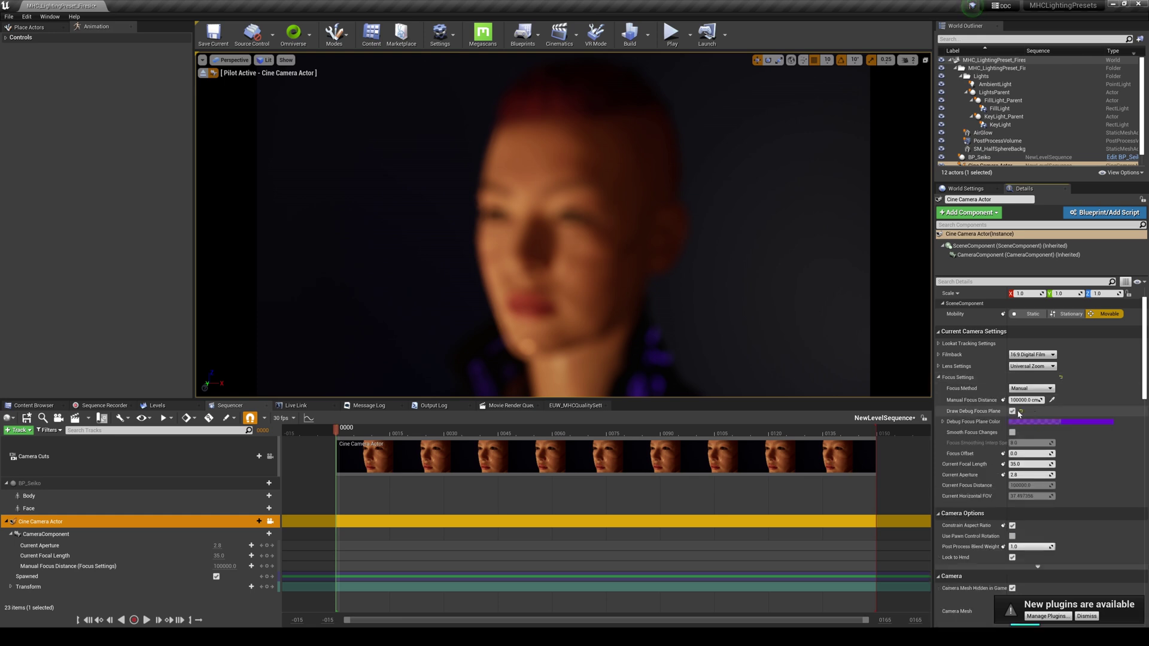
left_click_drag(1026, 400, 993, 400)
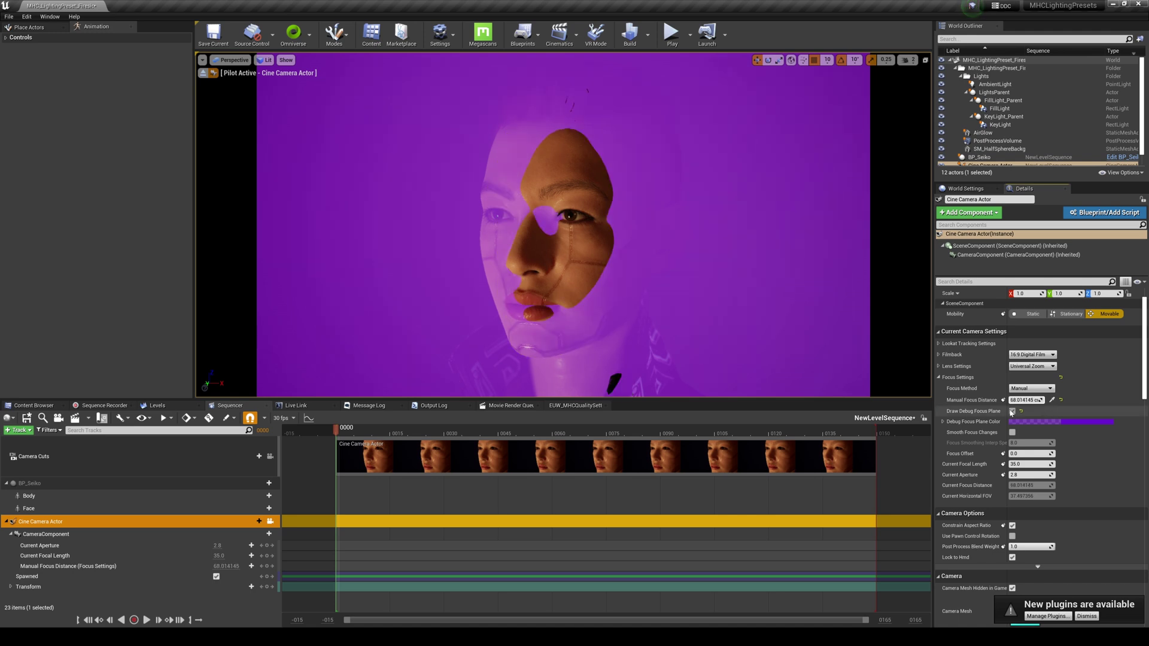
left_click(1011, 412)
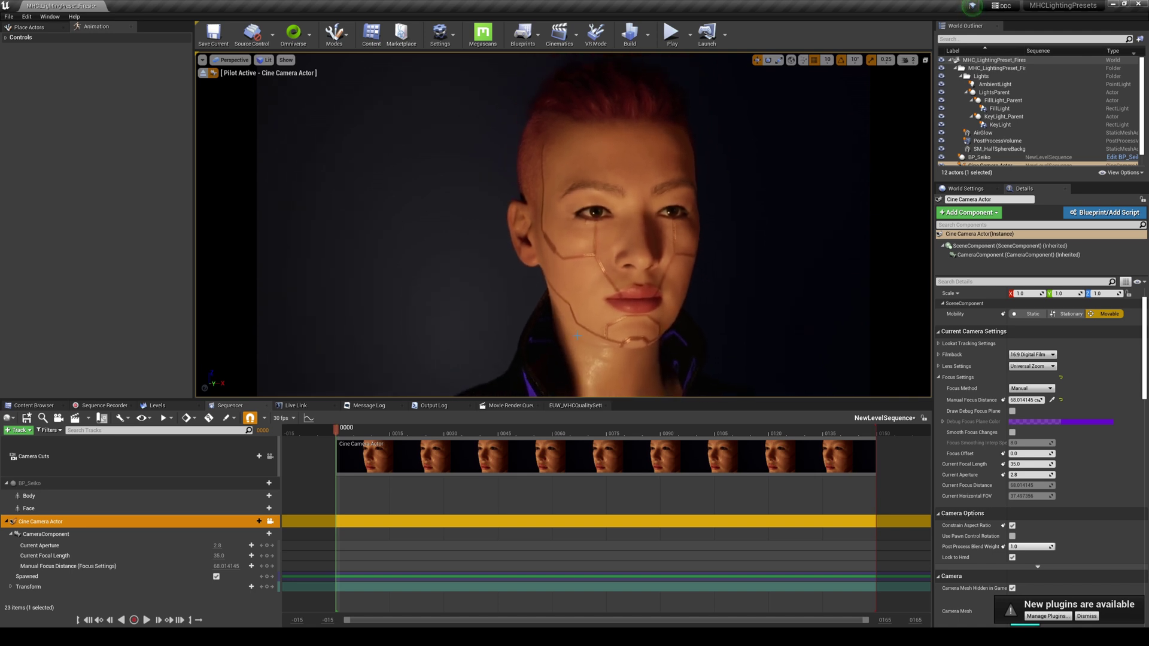
Toggle the AirGlow plane's visibility off and on, and inspect the parameters of its MI_BackGlow_001 material.
left_click(471, 291)
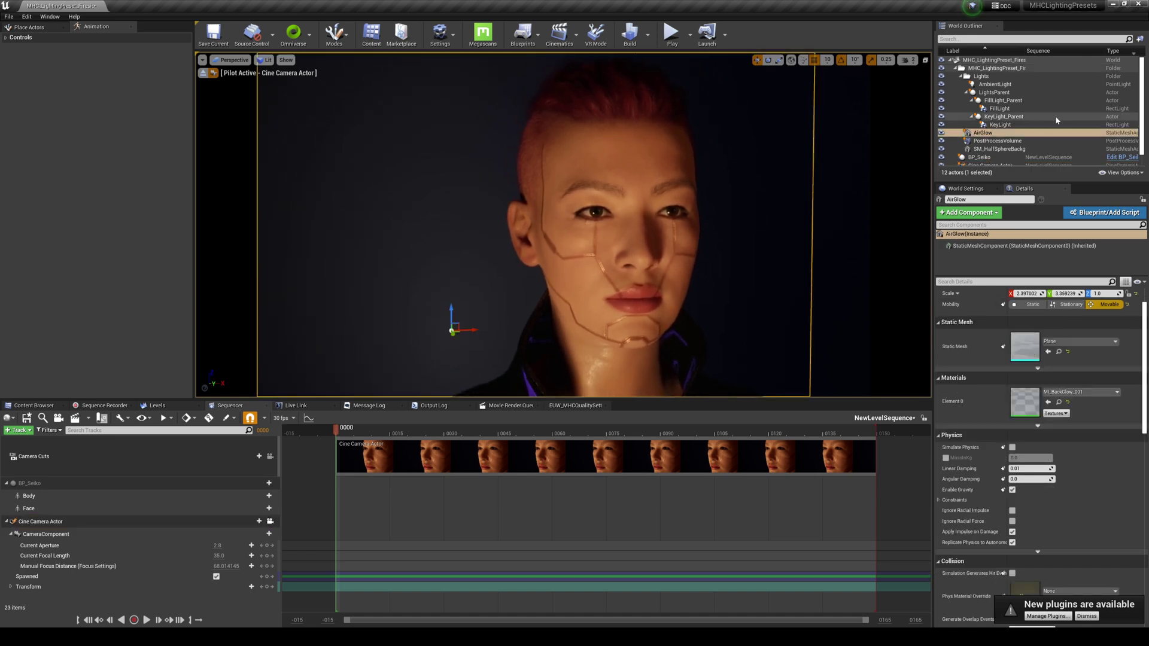
left_click(941, 133)
left_click(941, 133)
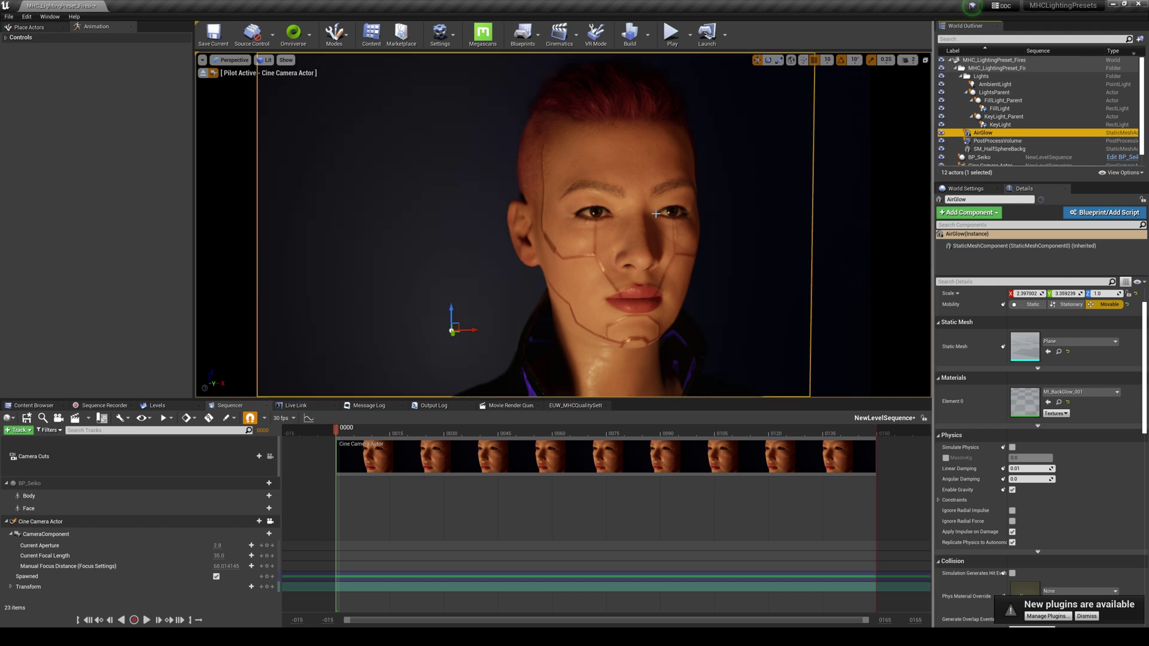
double_click(1025, 401)
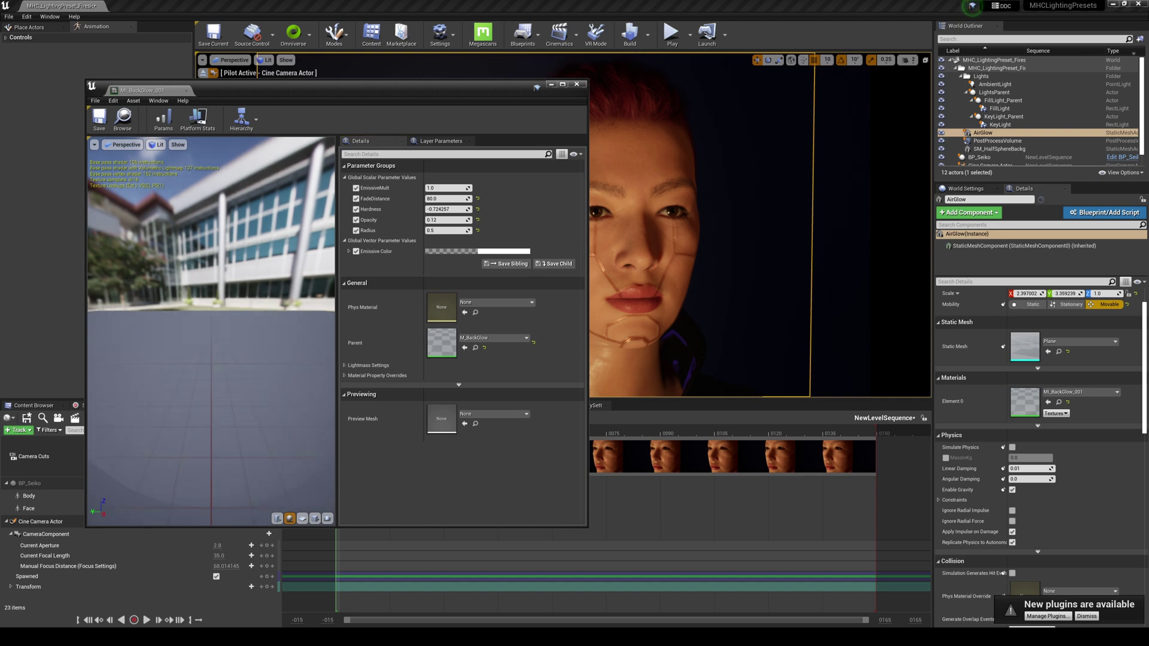
left_click(576, 84)
Compare the character's backdrop with AirGlow hidden and shown from different camera angles.
mouse_move(726, 280)
right_mouse_down()
mouse_move(562, 269)
mouse_move(667, 298)
mouse_move(634, 282)
mouse_move(675, 287)
mouse_move(665, 284)
mouse_move(740, 264)
right_mouse_up()
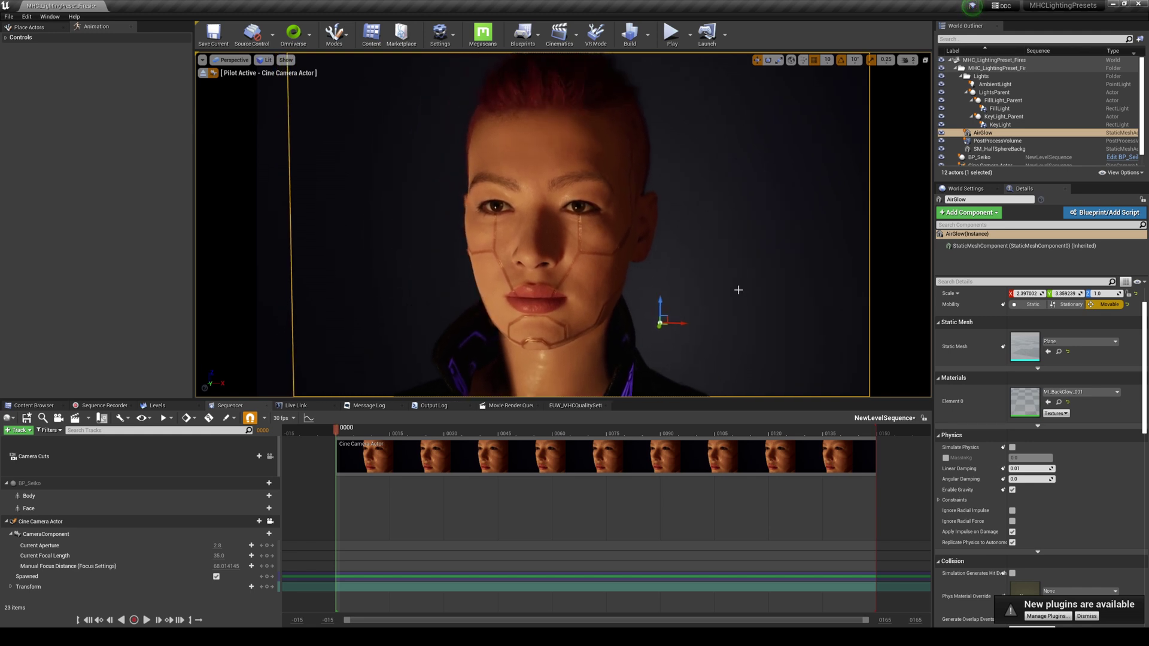
left_click(942, 134)
left_click(942, 133)
mouse_move(899, 154)
right_mouse_down()
mouse_move(934, 153)
mouse_move(886, 154)
right_mouse_up()
left_click(942, 133)
left_click(942, 133)
left_click(942, 134)
left_click(942, 134)
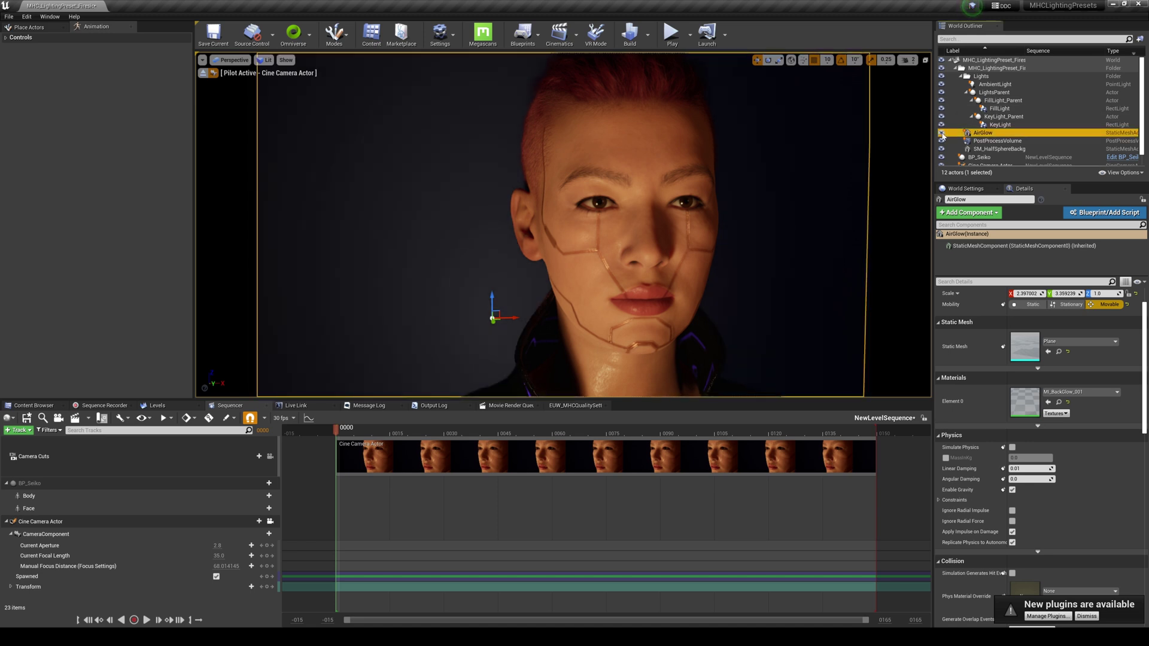
Examine the fireside lighting on the character's face from both sides and the front through the piloted cine camera.
right_click_drag(773, 188, 688, 146)
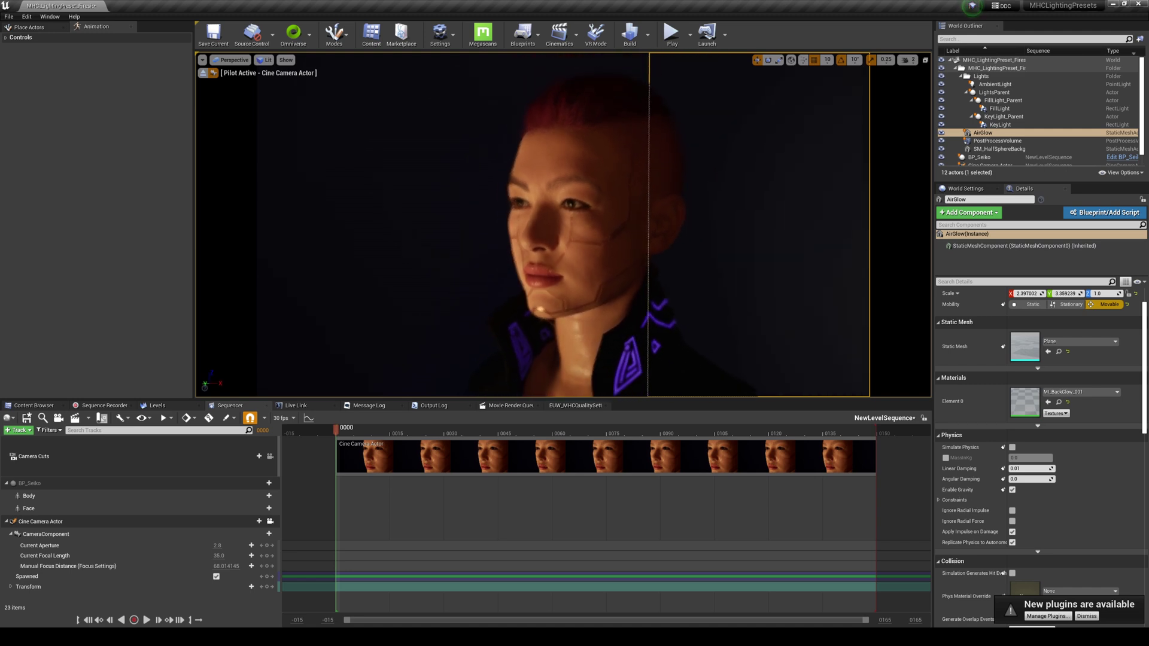
right_click_drag(563, 225, 562, 328)
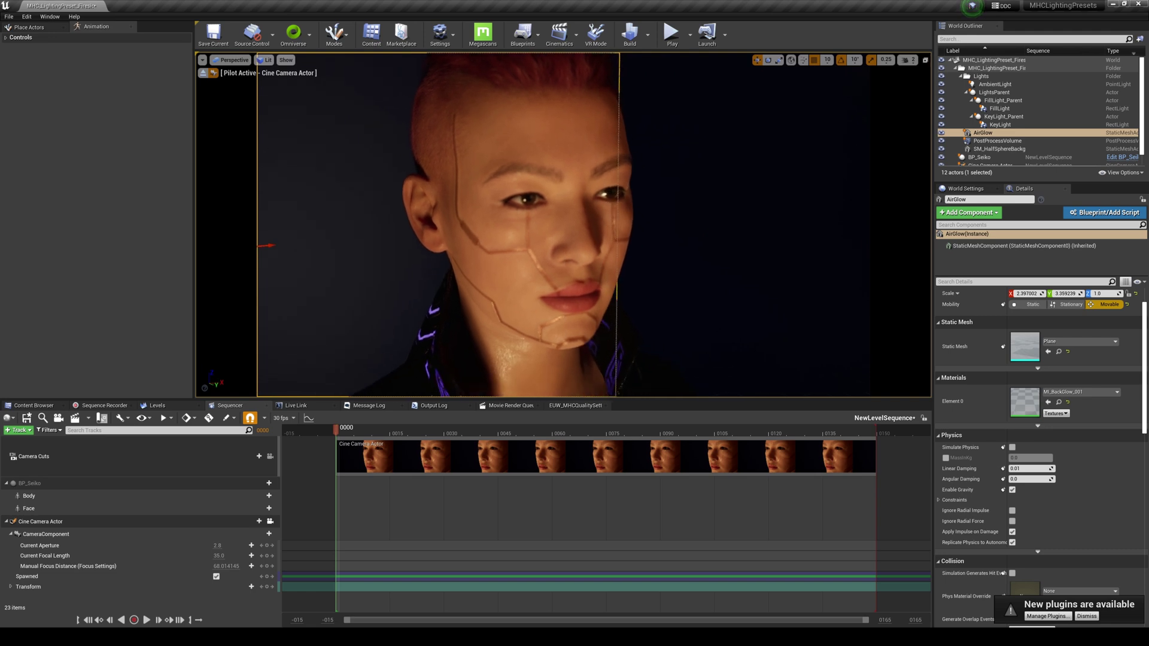
right_click_drag(772, 189, 806, 172)
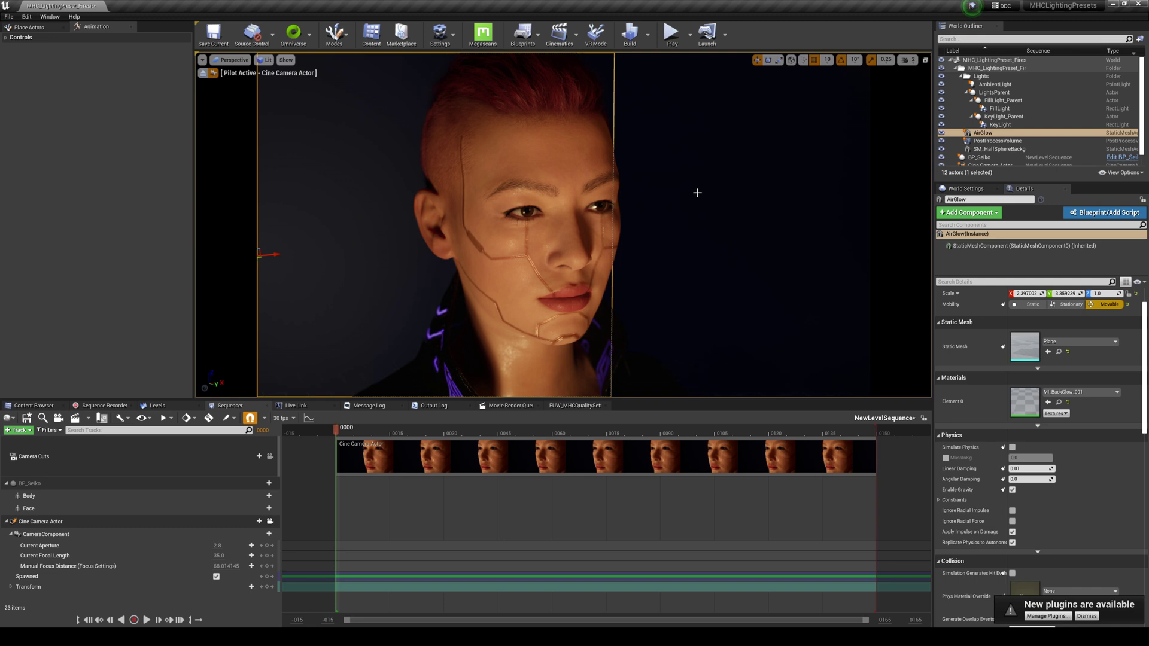
right_click_drag(772, 188, 689, 208)
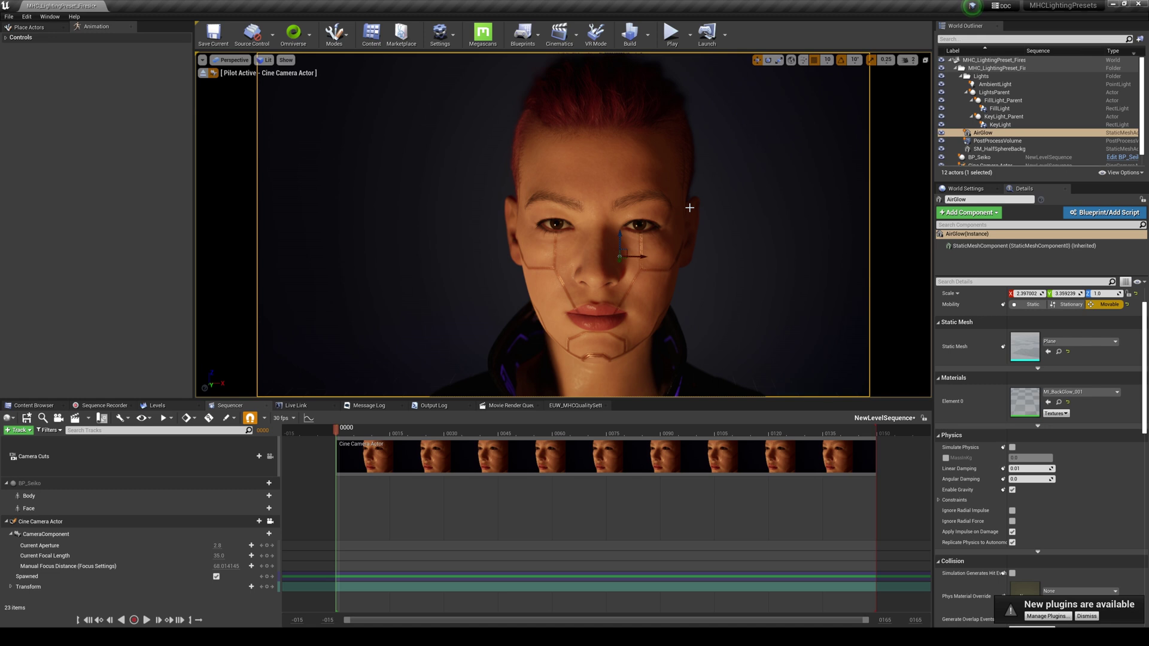
Turn on game view and compare the side of the face with FillLight_Parent hidden and shown.
mouse_move(679, 266)
right_mouse_down()
mouse_move(636, 292)
mouse_move(622, 269)
mouse_move(671, 267)
right_mouse_up()
key("g")
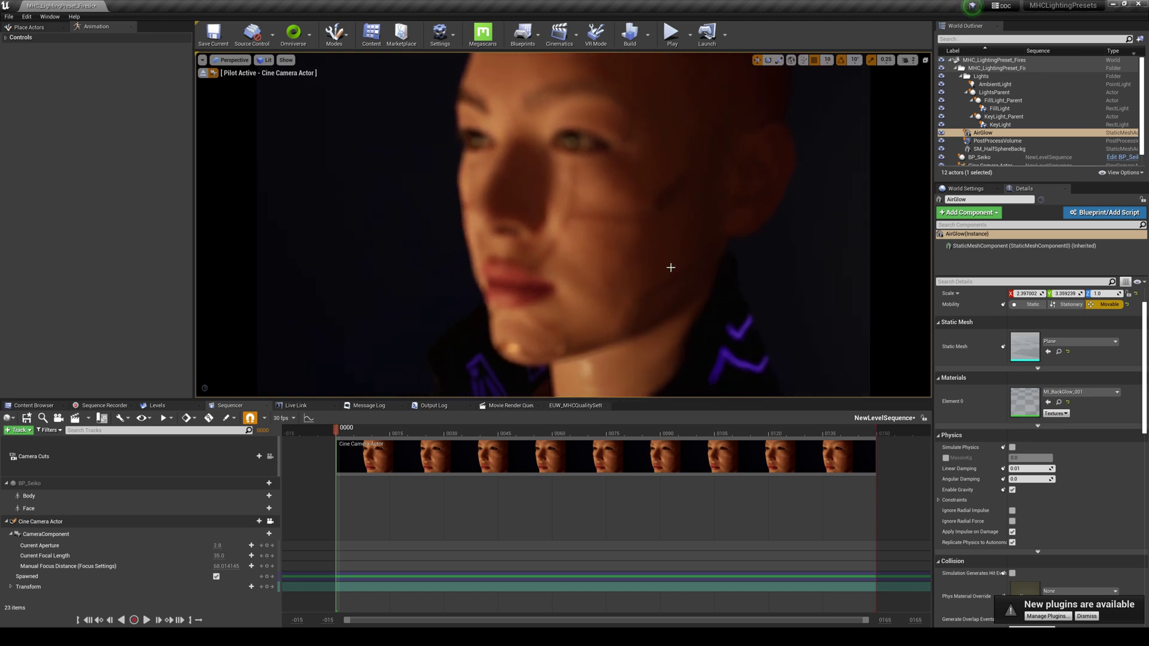
left_click(942, 101)
left_click(941, 100)
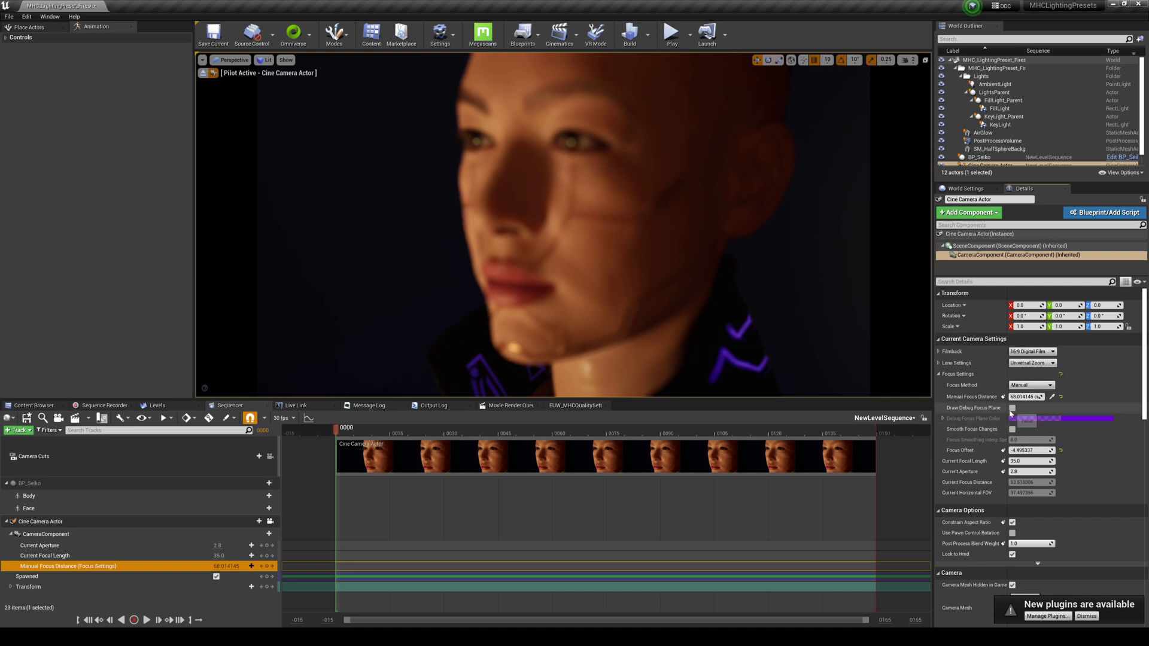
Set the cine camera's focus offset to about -26.43 with the debug focus plane shown temporarily, and reframe the face in three-quarter view.
left_click(142, 523)
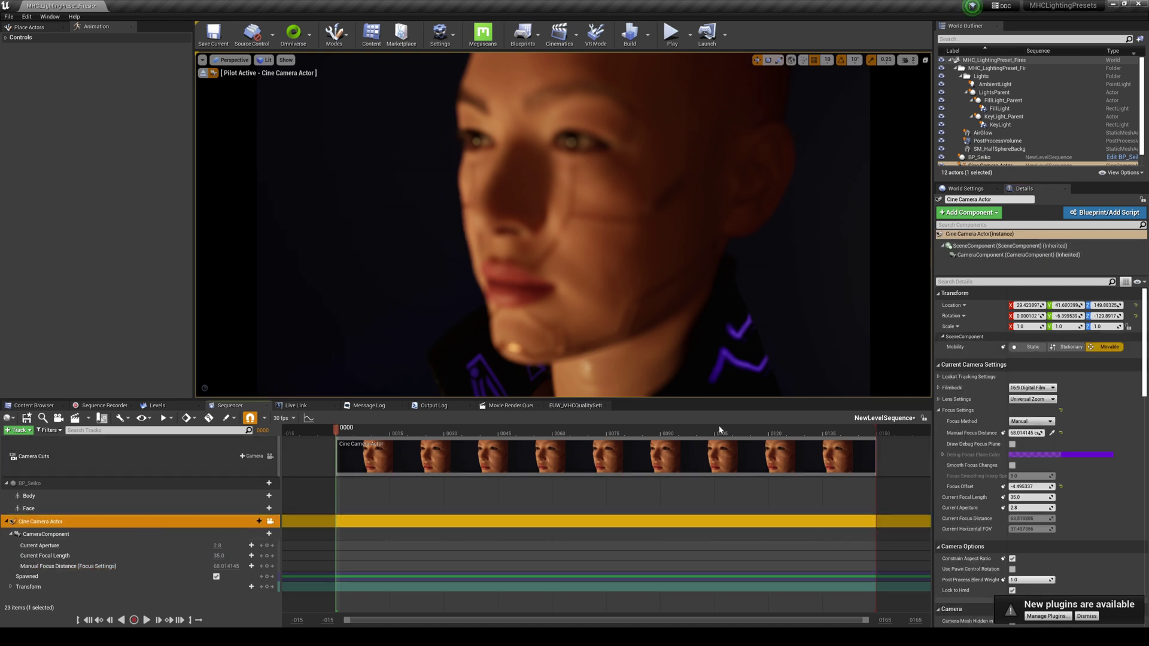
left_click(1012, 444)
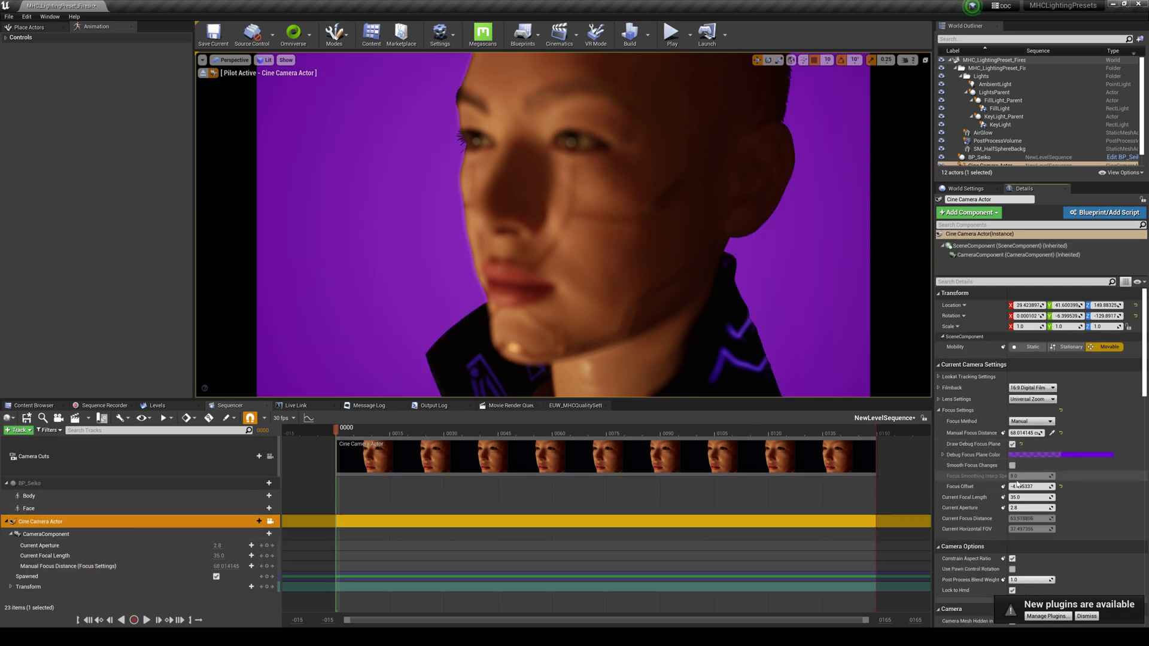
mouse_move(1029, 486)
left_mouse_down()
mouse_move(994, 486)
mouse_move(1022, 487)
left_mouse_up()
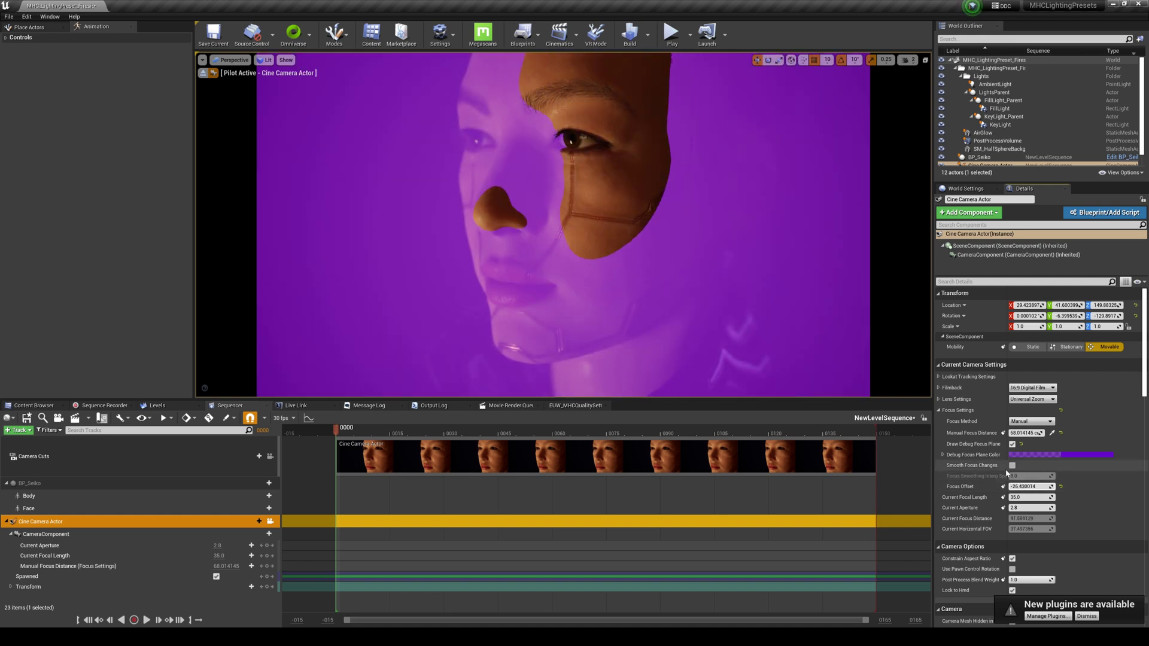
left_click(1012, 444)
right_click_drag(798, 297, 813, 298)
key("a")
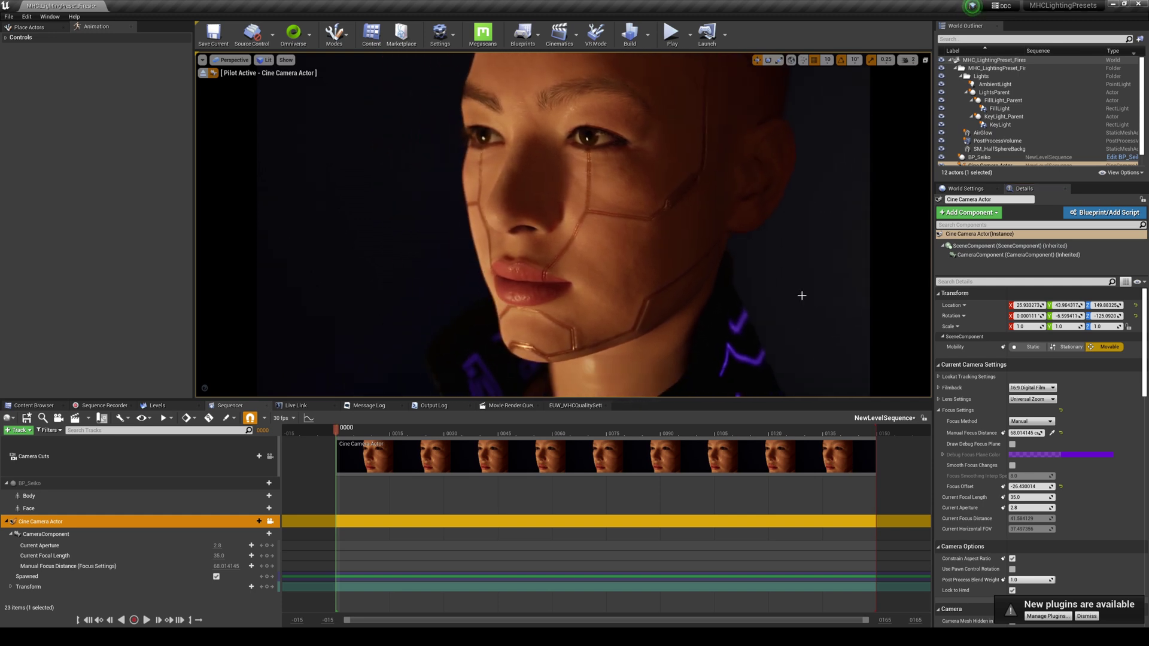
Set the viewport's screen percentage to 200 and reframe the face.
left_click(202, 60)
mouse_move(227, 130)
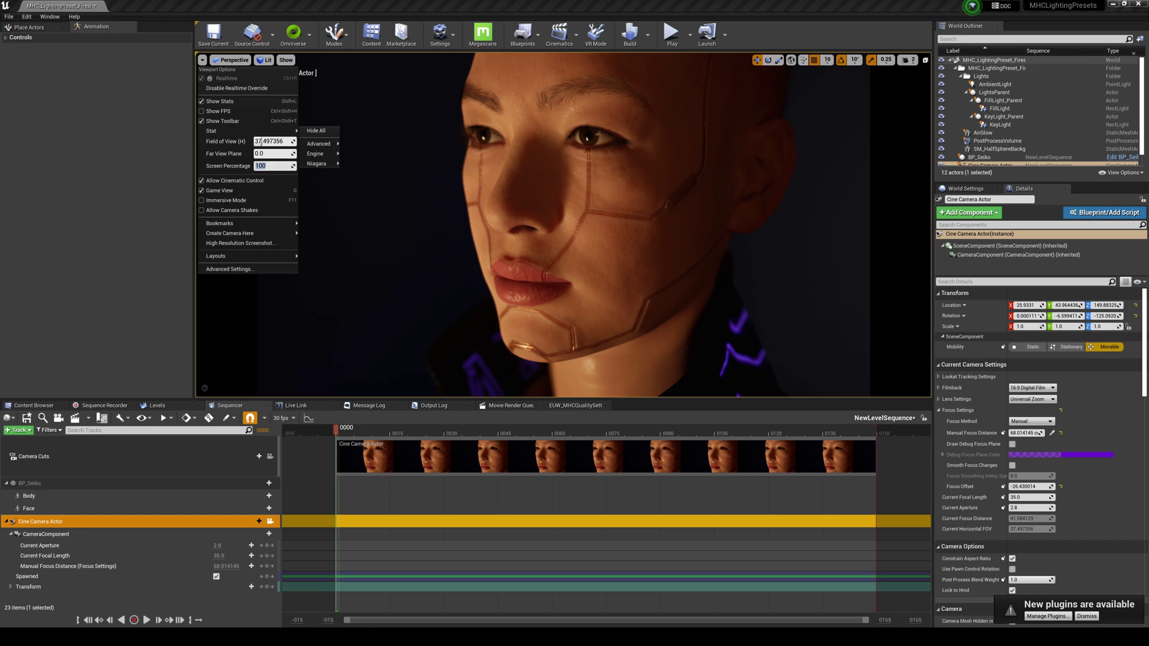
type("200")
key("Return")
right_click_drag(603, 210, 606, 204)
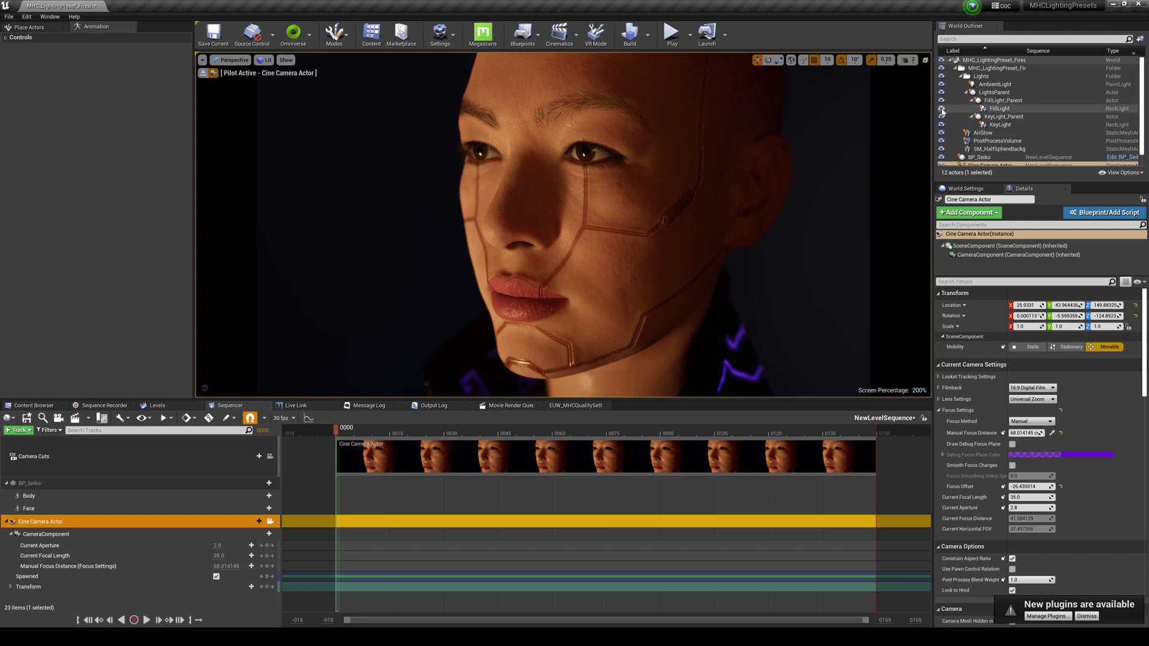
Compare the face with FillLight hidden and shown, and set FillLight's intensity to 1 cd.
left_click(941, 109)
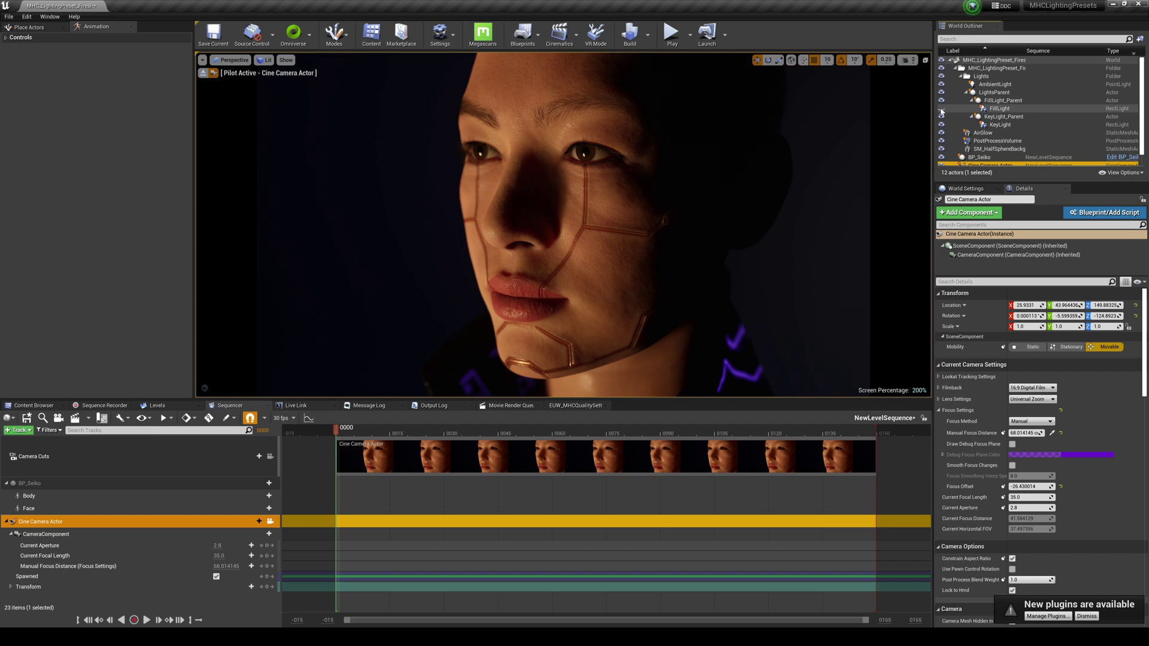
left_click(941, 109)
left_click(982, 110)
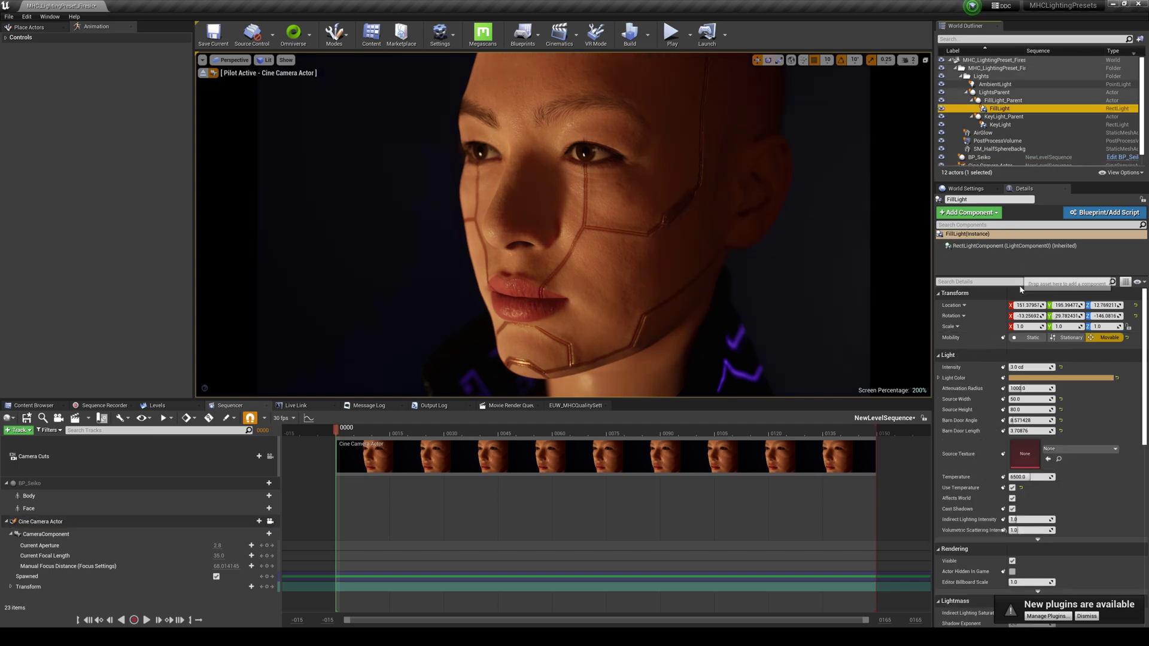
left_click(1029, 367)
type("1")
key("Return")
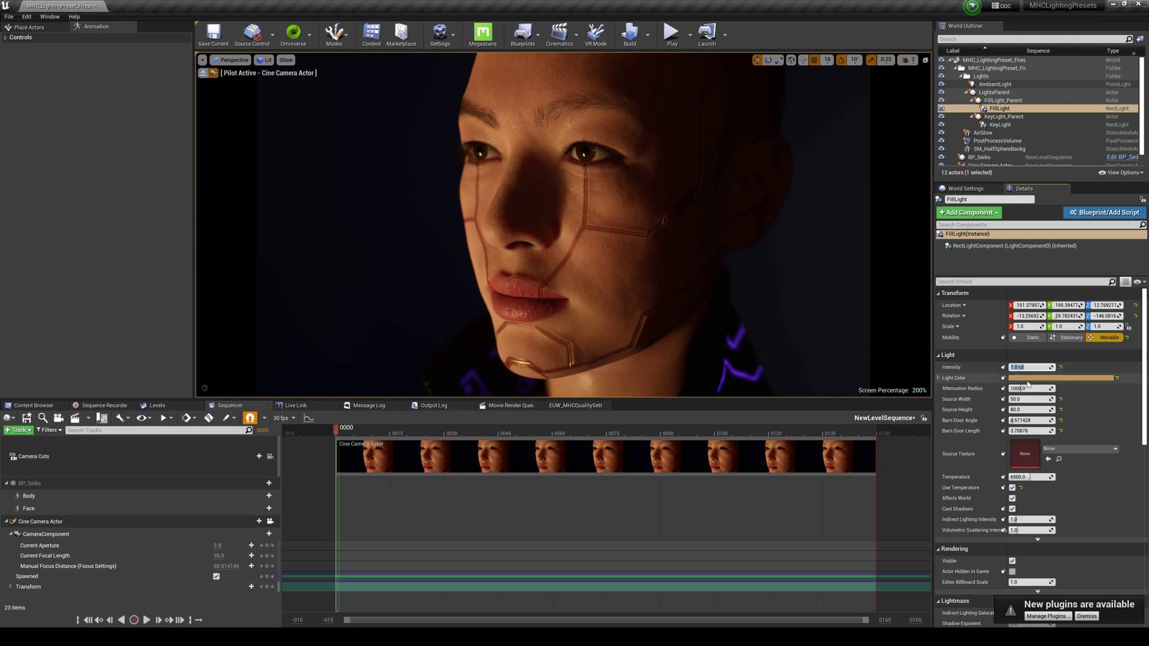
Inspect the FillLight color's hex sRGB value and dismiss the new plugins notification.
left_click(1059, 378)
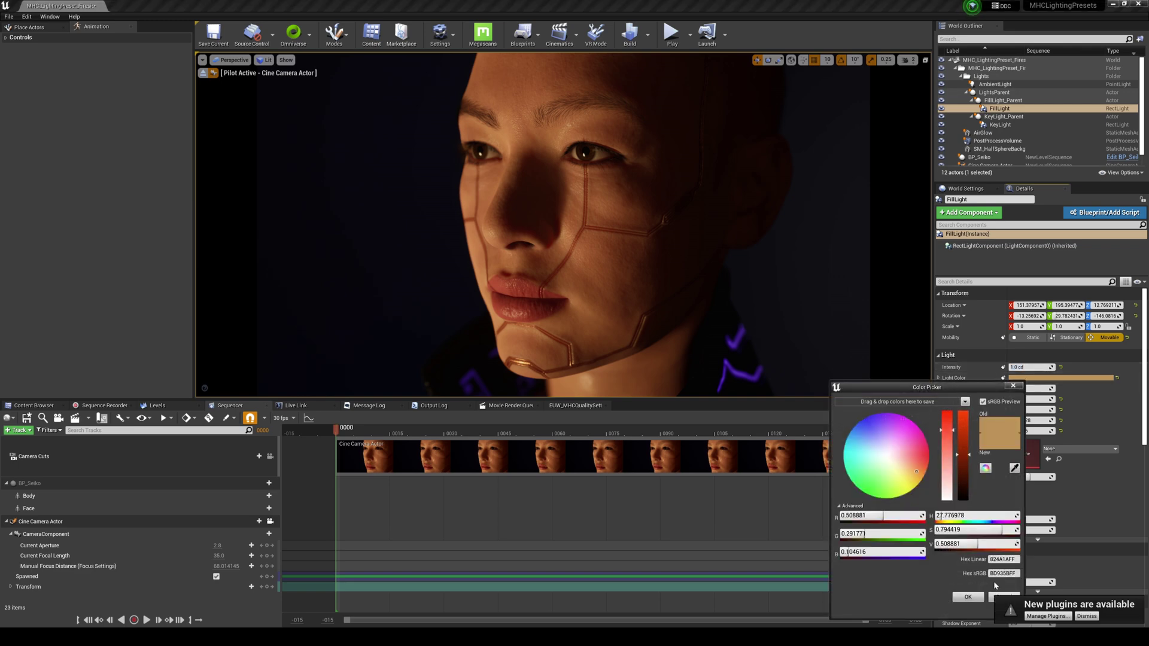
left_click(1003, 574)
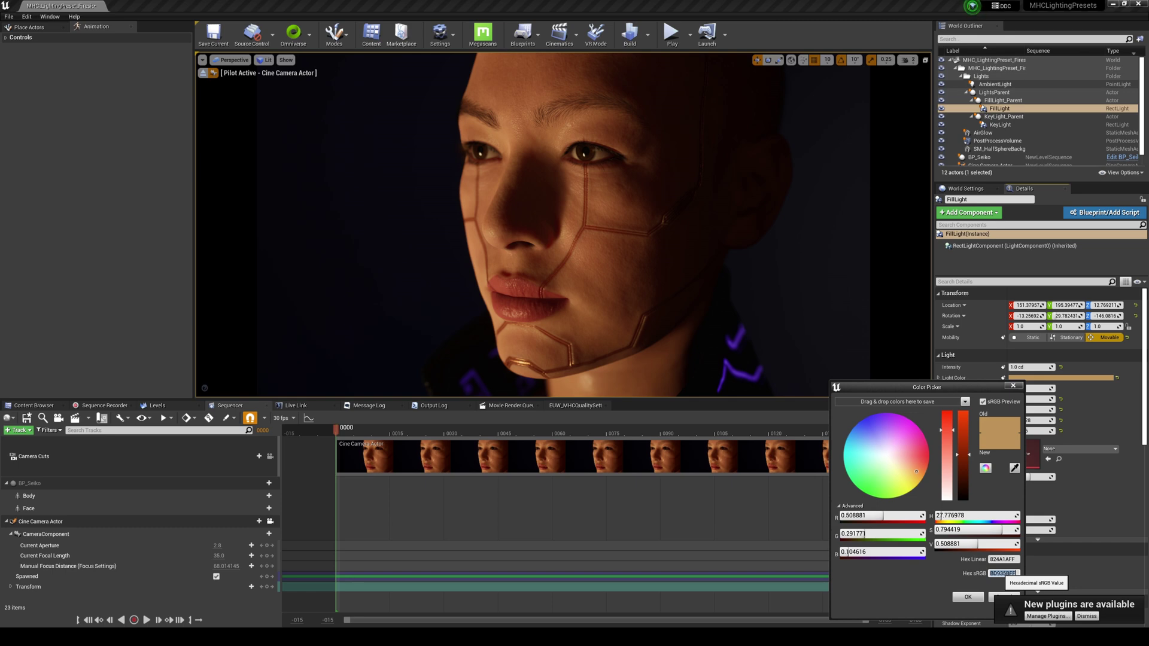
left_click(1087, 616)
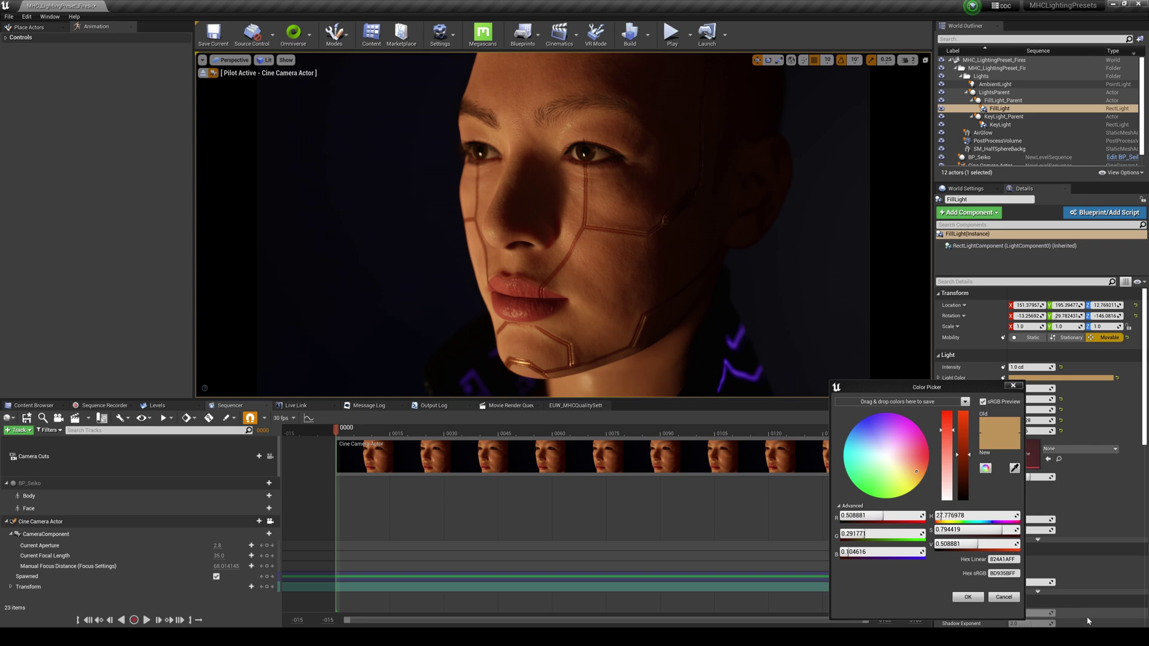
left_click(967, 596)
Open the MHC_LightingPreset_Moonlight_RT map without saving the changes to the fireside level and sequence.
left_click(34, 406)
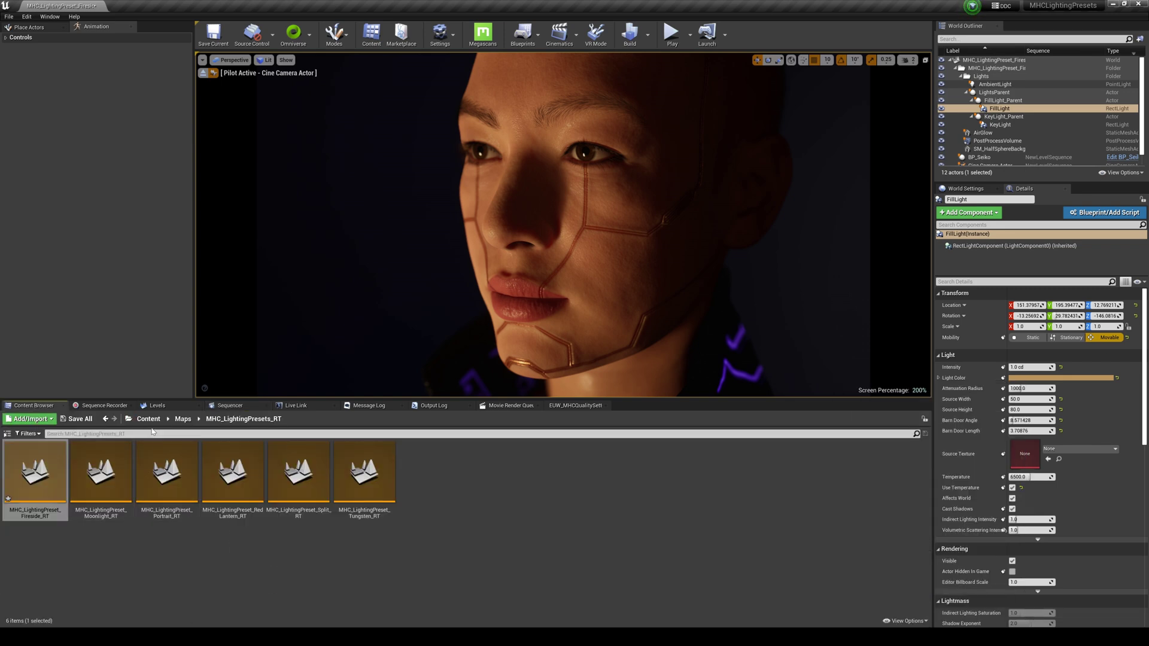
left_click(113, 493)
double_click(113, 494)
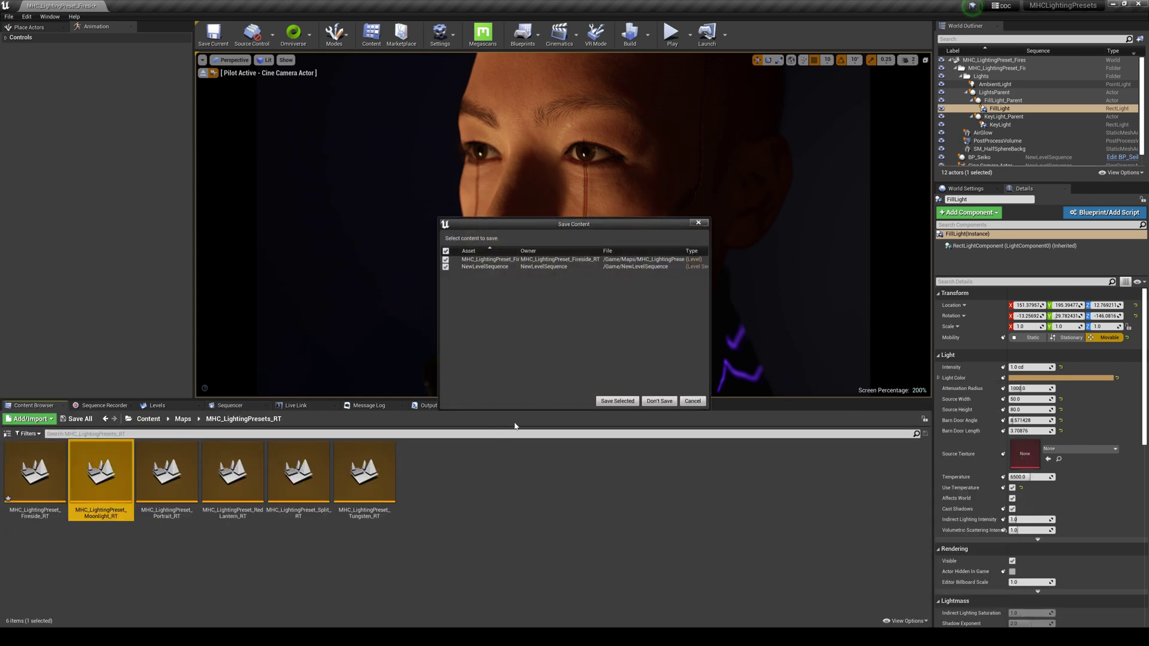
left_click(660, 403)
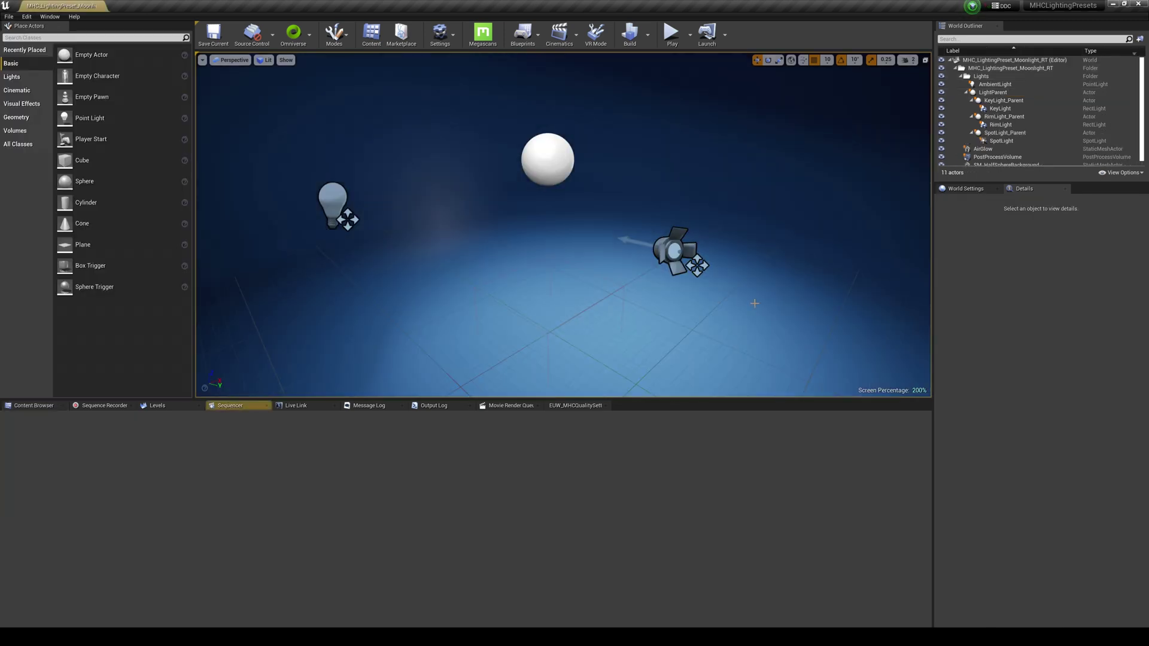
Place BP_Seiko from the MetaHumans/Seiko folder in the moonlight level and reset its location to 0, 0, 0.
right_click_drag(672, 294, 606, 317)
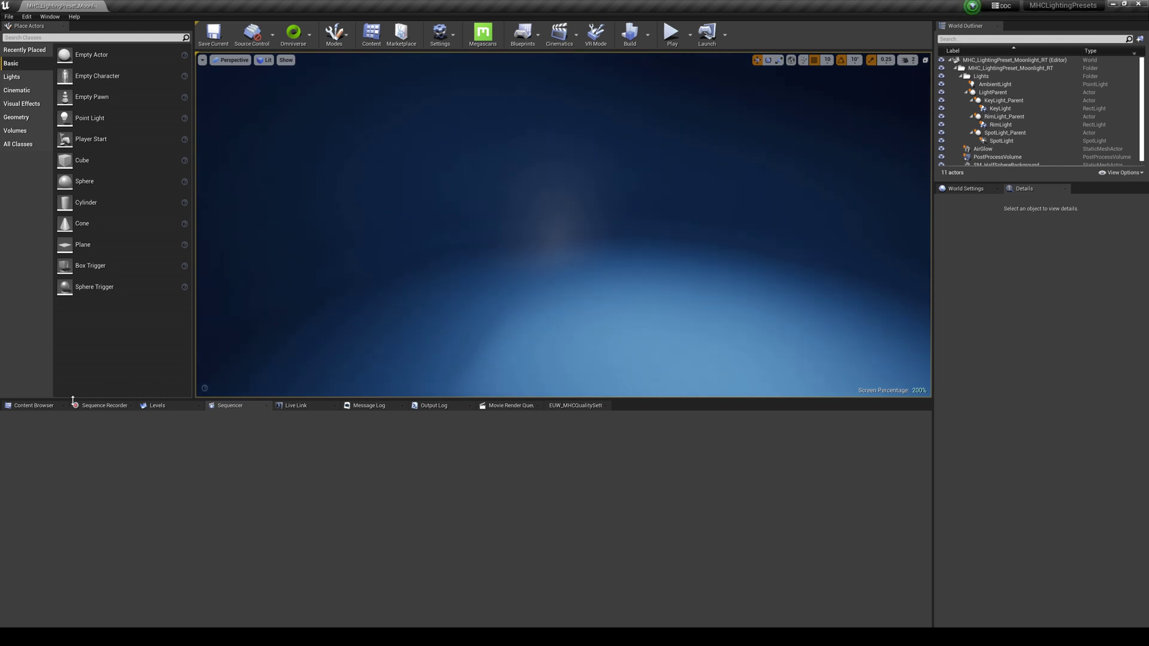
left_click(147, 419)
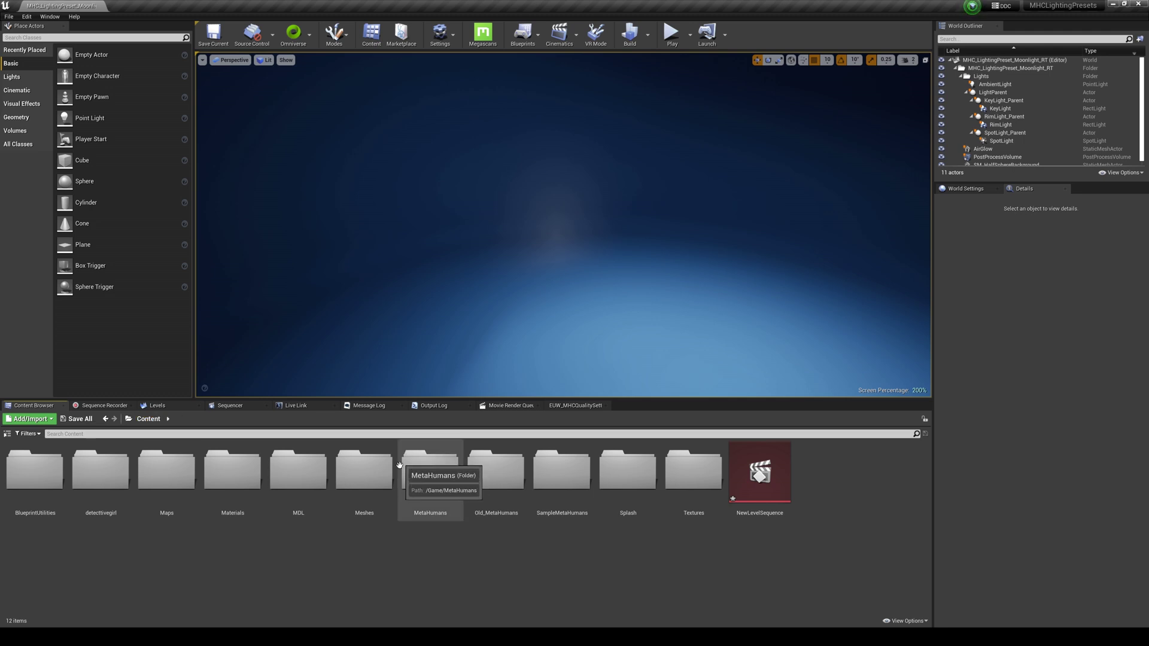
double_click(429, 473)
left_click(249, 482)
double_click(249, 482)
left_click_drag(377, 469, 572, 359)
left_click(1135, 306)
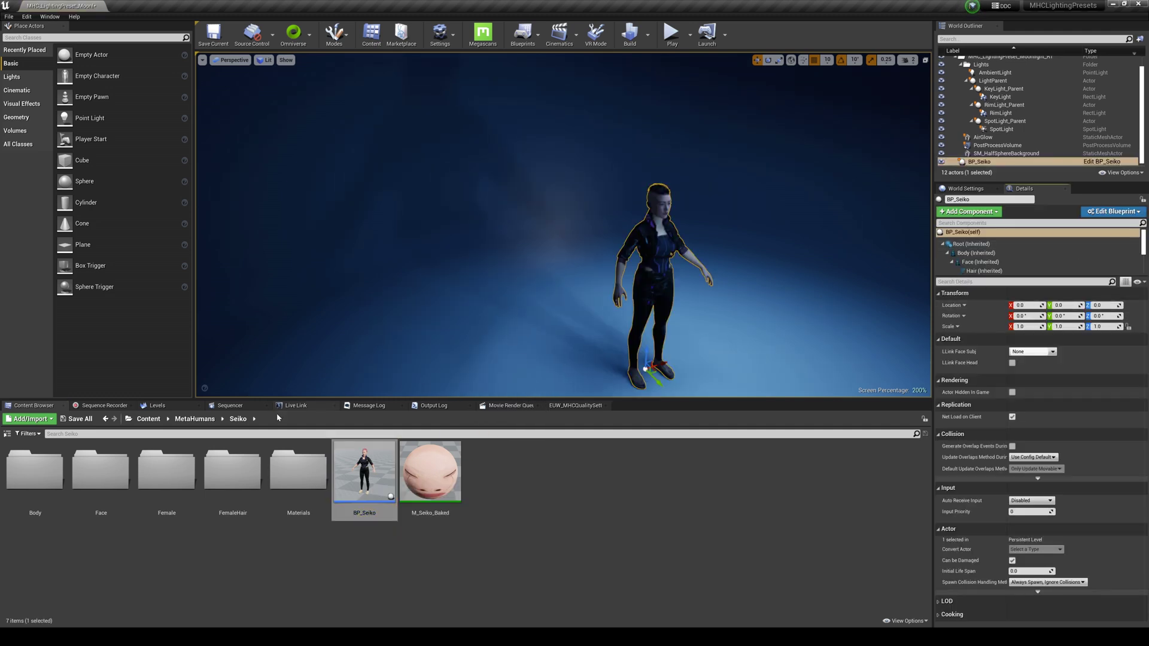
Set Num LODs and Forced LOD to 1 on BP_Seiko's LODSync component.
scroll(987, 251, "down", 3)
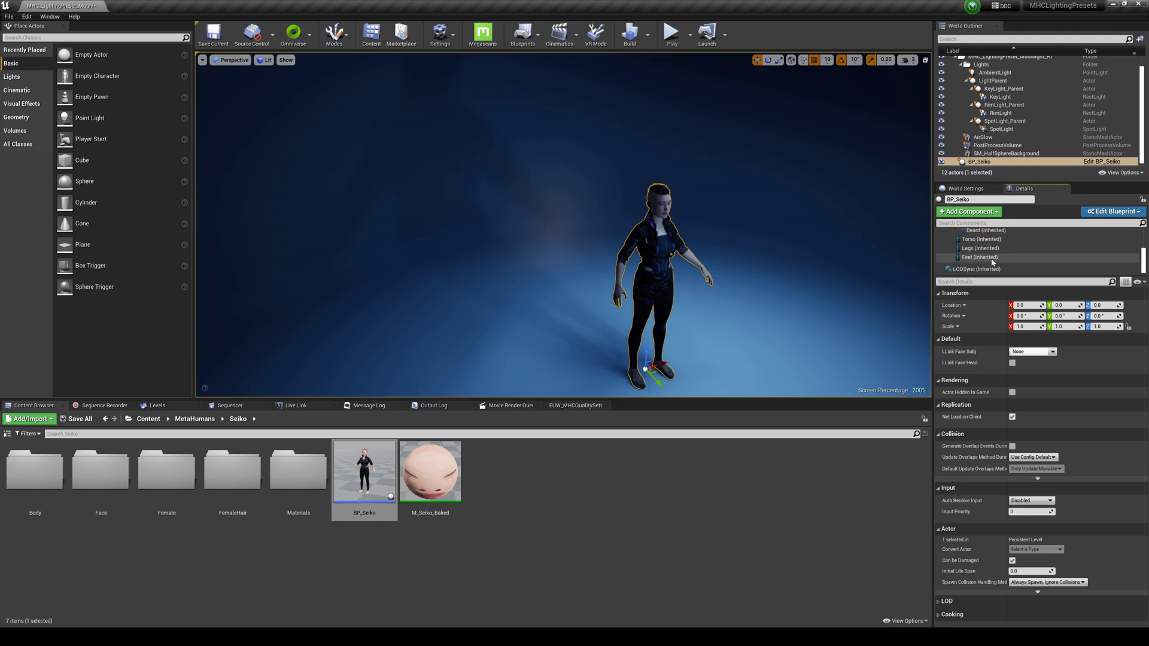
left_click(985, 269)
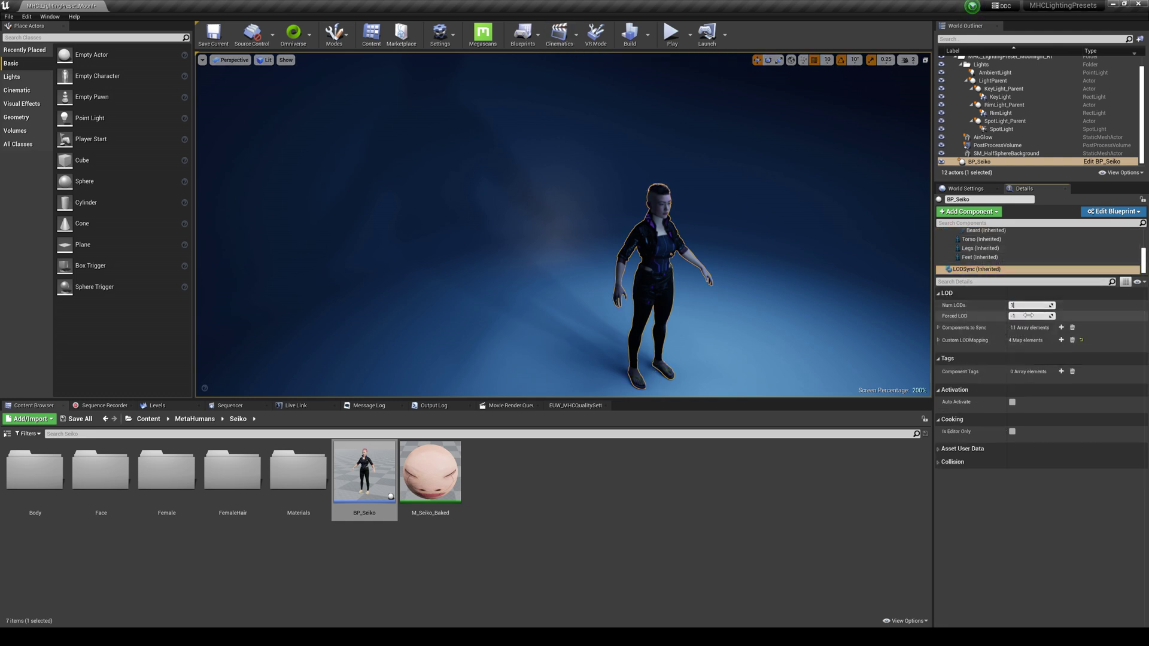
left_click_drag(1027, 315, 1039, 323)
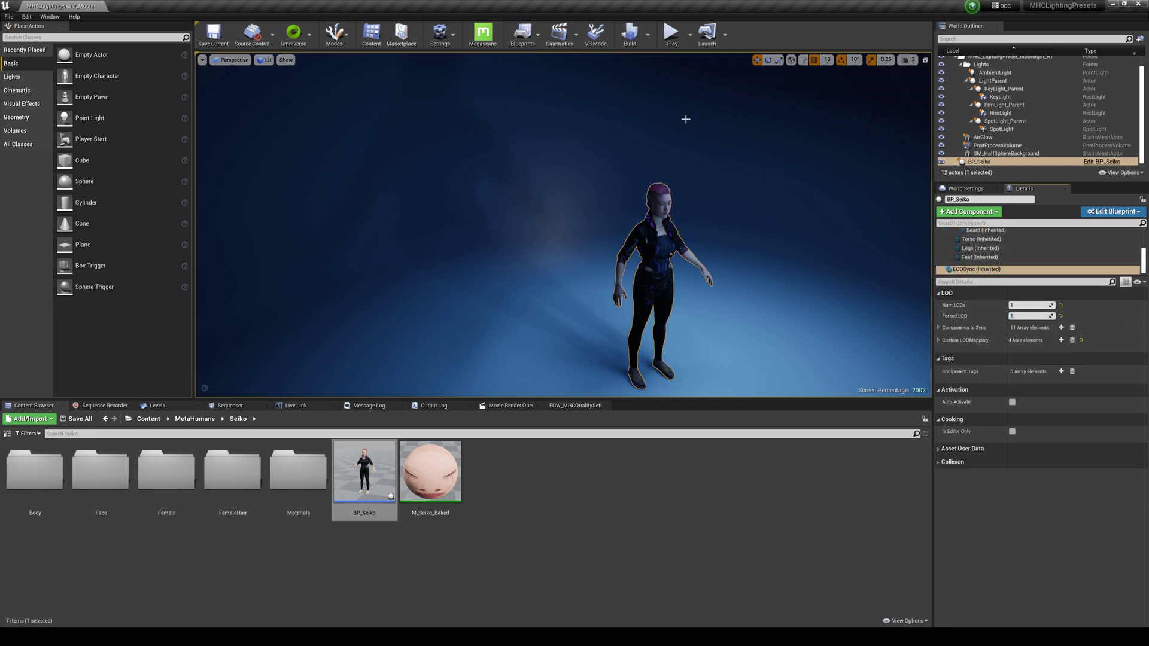
Create a level sequence saved as NewLevelSequence1 in the Content folder.
left_click(559, 33)
left_click(577, 58)
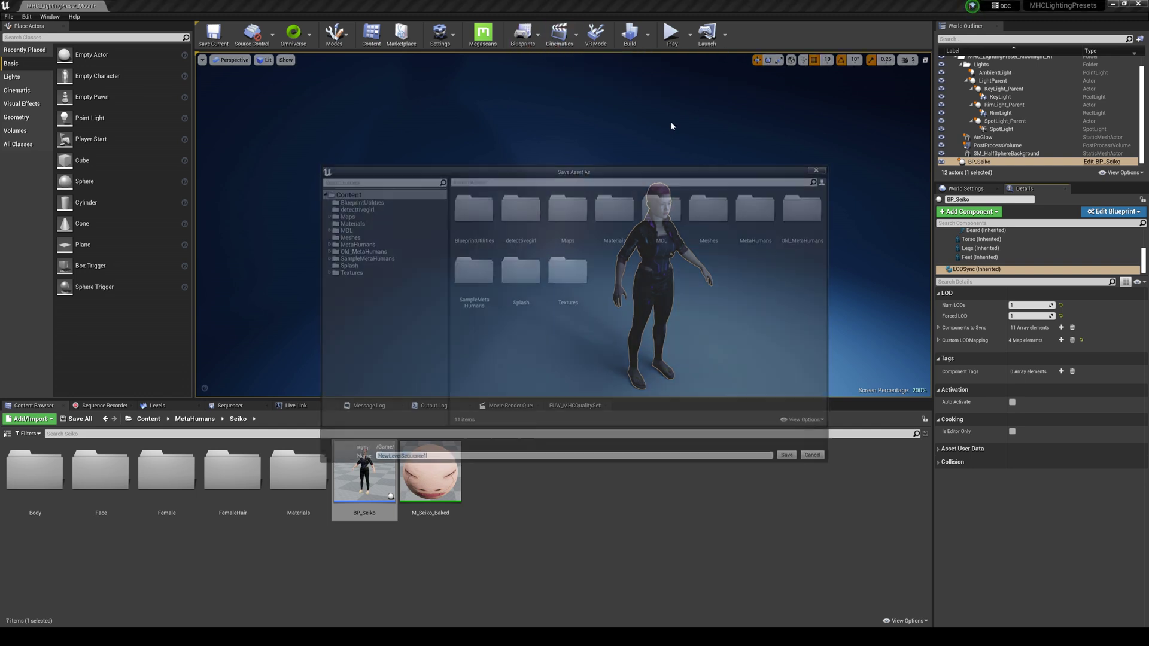
left_click(791, 458)
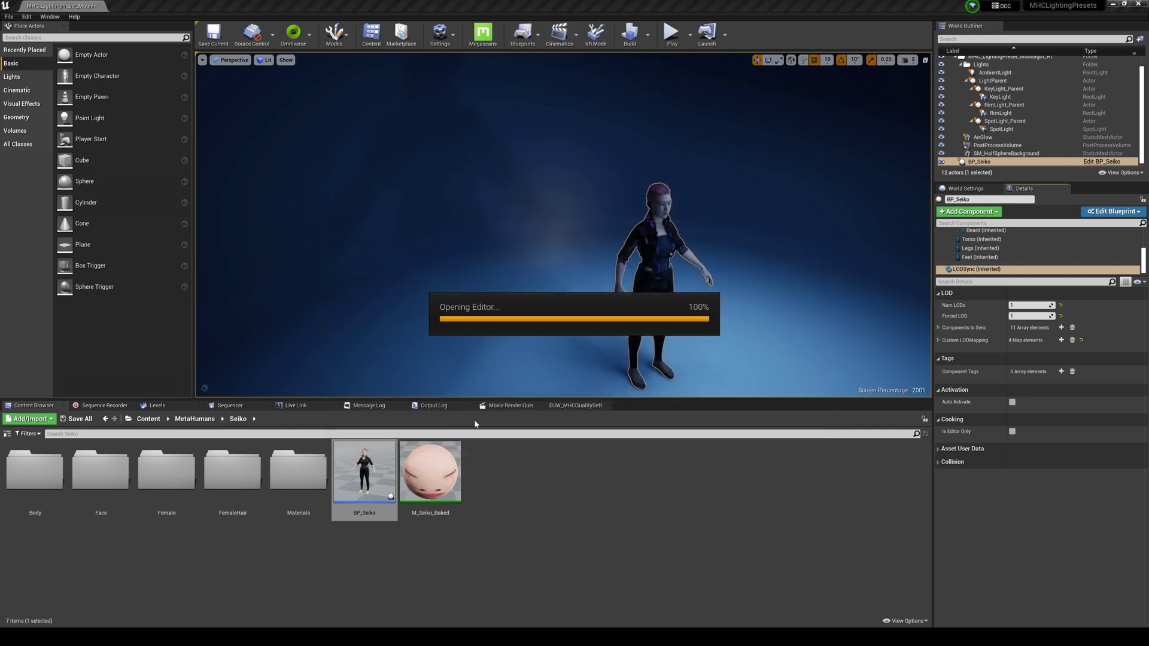
Add a cine camera to the sequence and pilot it to a frontal close-up of the character's face.
right_click_drag(573, 285, 562, 254)
key("w")
left_click_drag(475, 331, 473, 317)
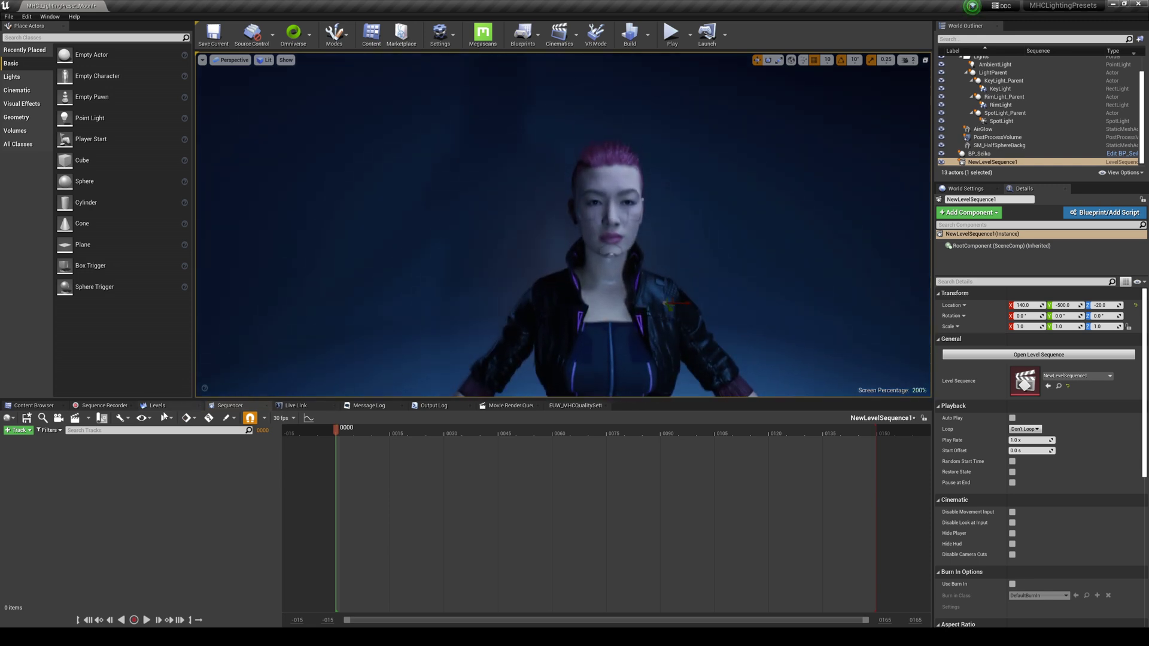
left_click(74, 418)
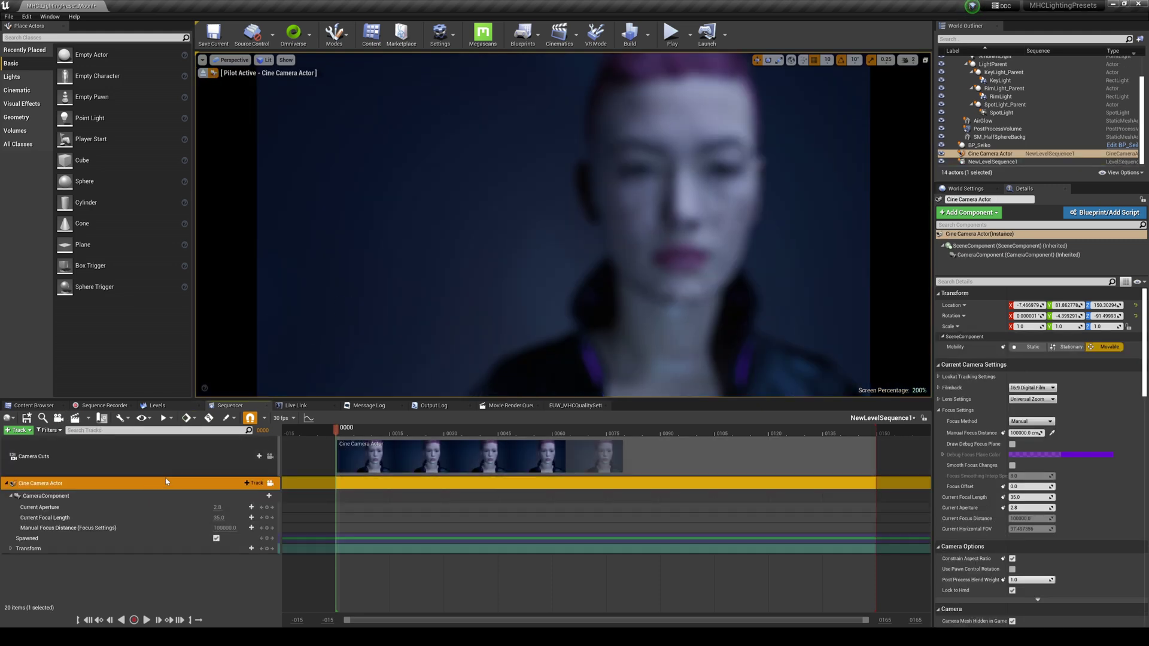
key("d")
right_click_drag(562, 225, 588, 209)
key("w")
left_click_drag(554, 219, 549, 213)
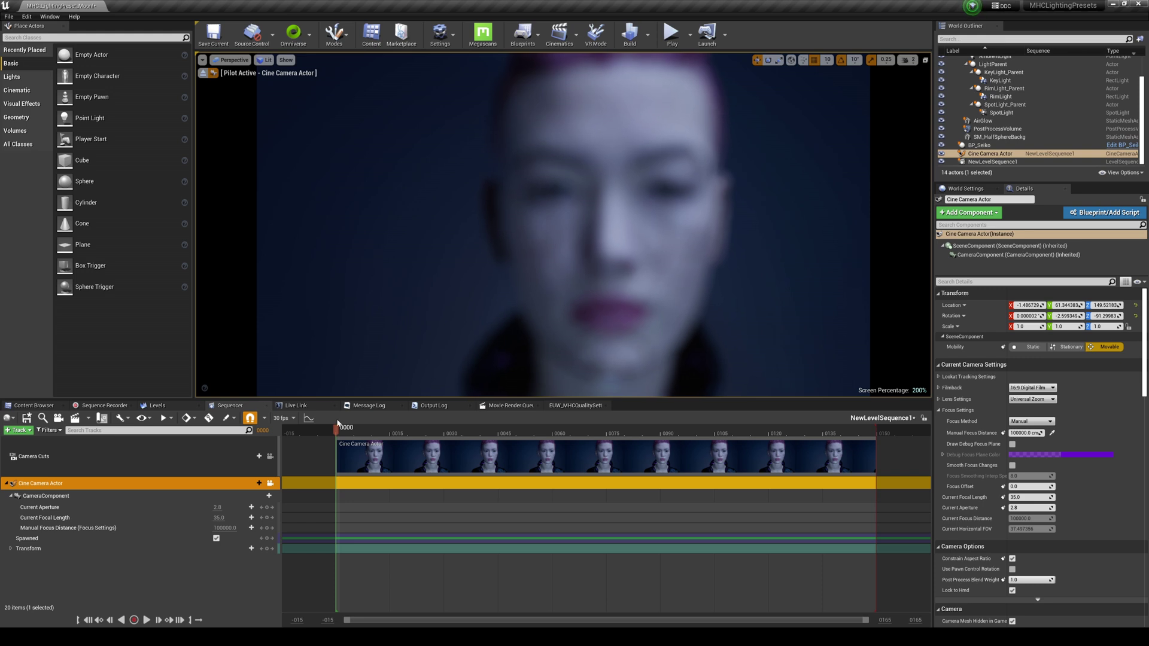
Set the cine camera's manual focus distance to about 52 cm on the face, using the debug focus plane temporarily, and enlarge the viewport slightly.
left_click(1011, 444)
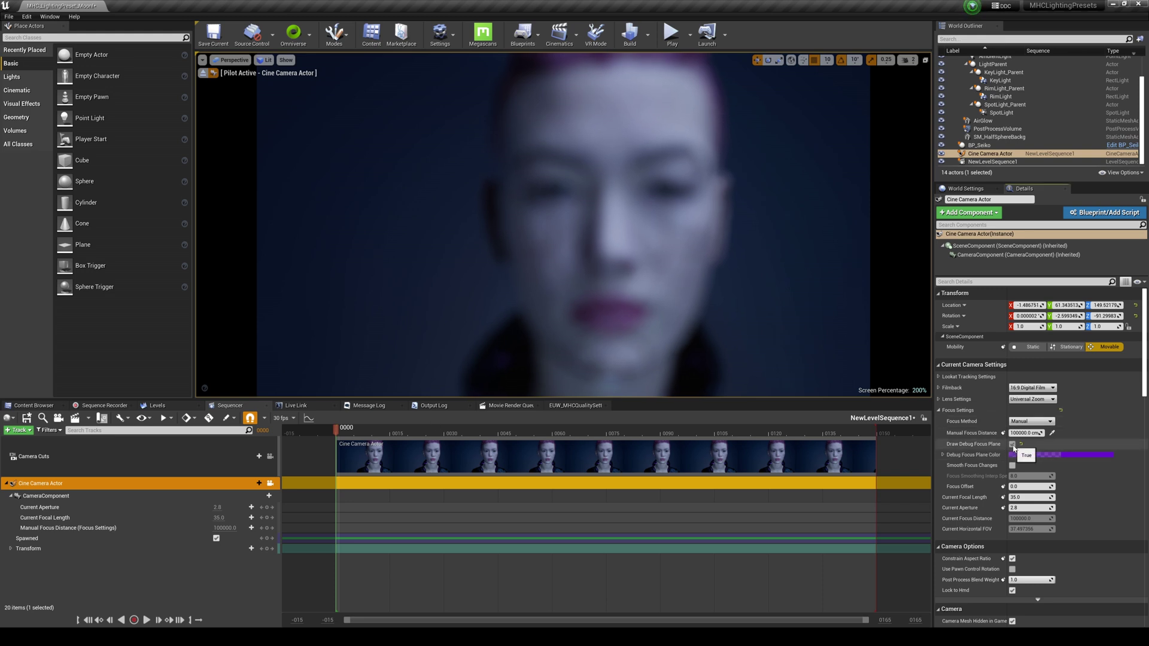
mouse_move(1024, 433)
left_mouse_down()
mouse_move(969, 433)
mouse_move(1021, 432)
left_mouse_up()
left_click(1011, 443)
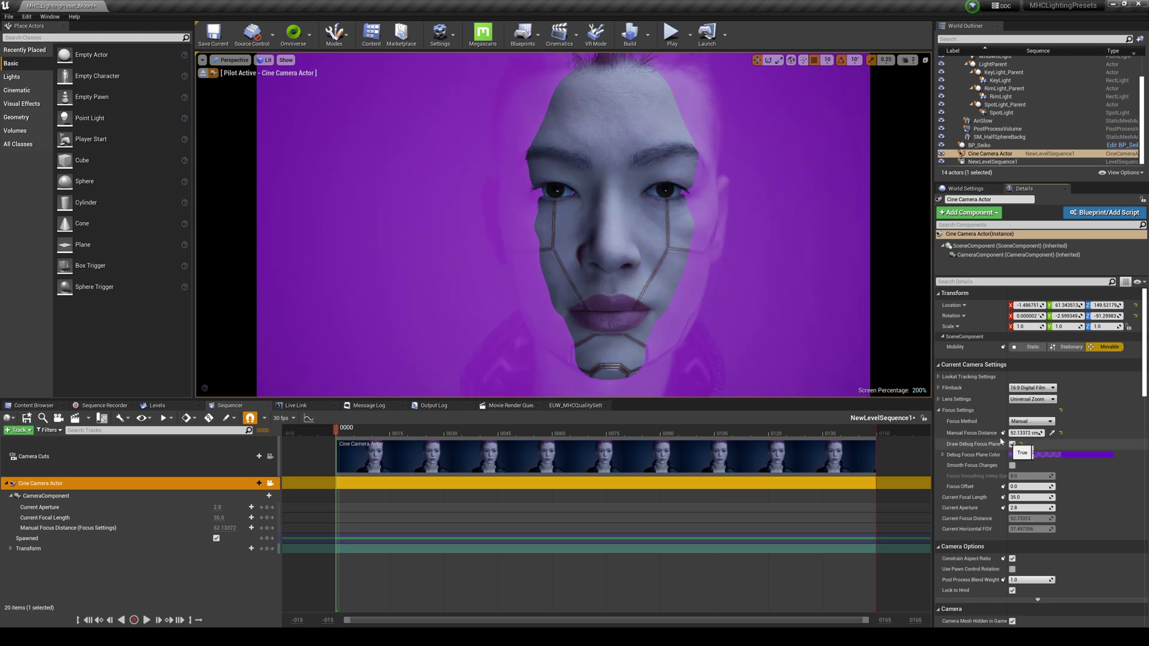
left_click_drag(694, 400, 693, 412)
Set the viewport's screen percentage back to 100.
left_click(203, 60)
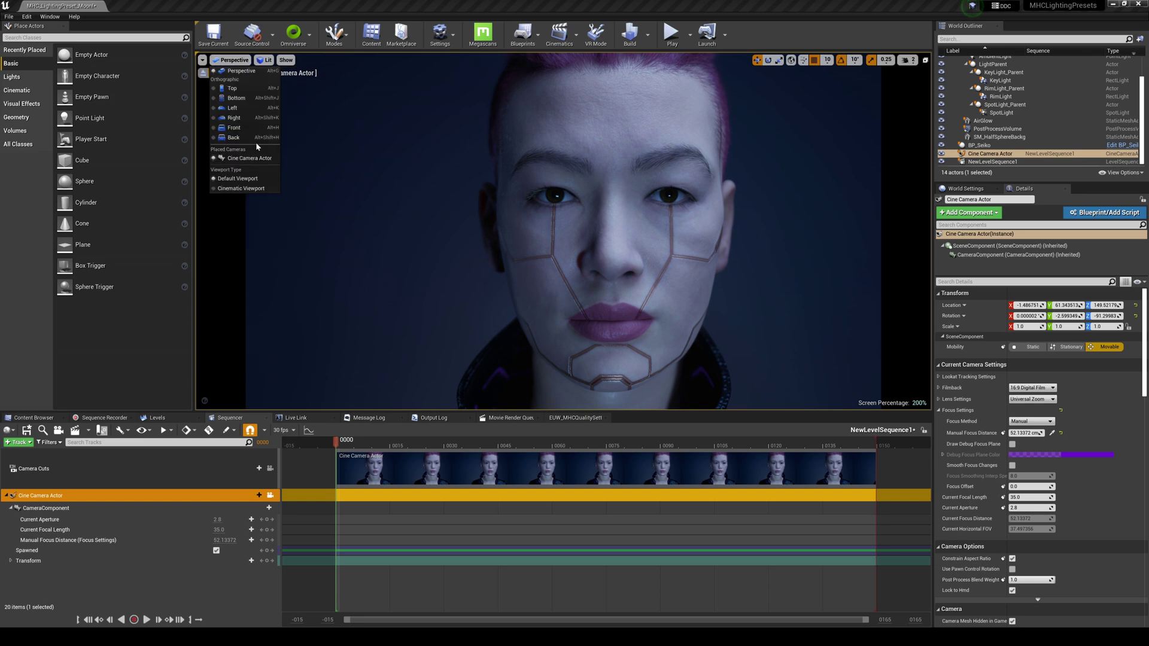
mouse_move(203, 64)
left_click(264, 166)
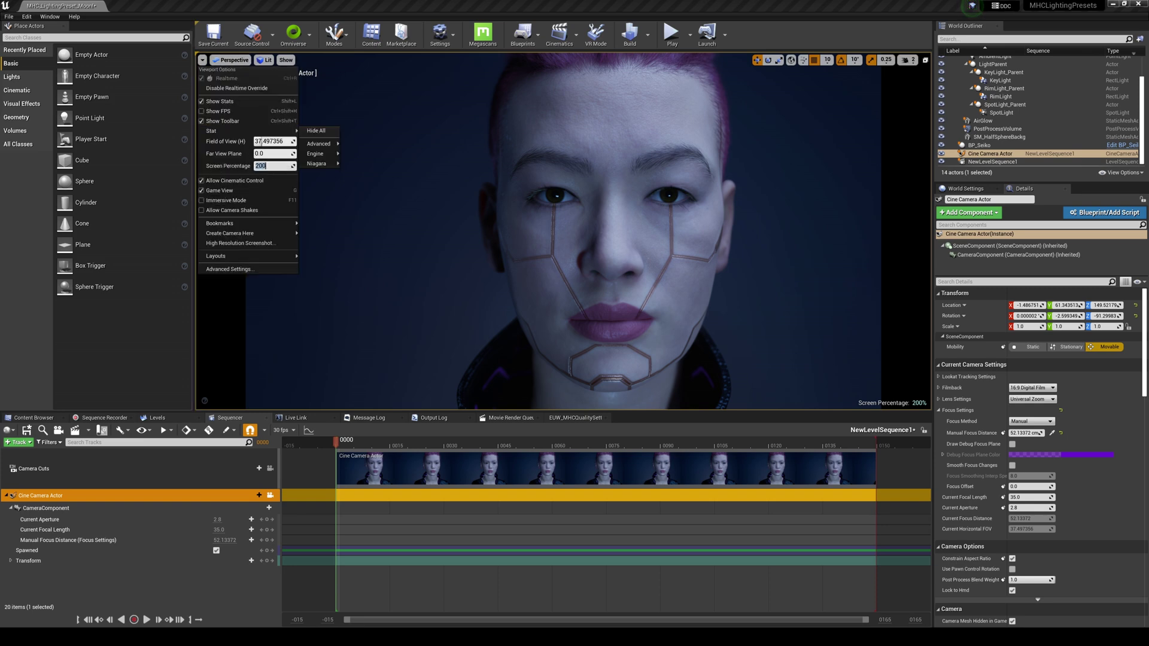
type("100")
key("Return")
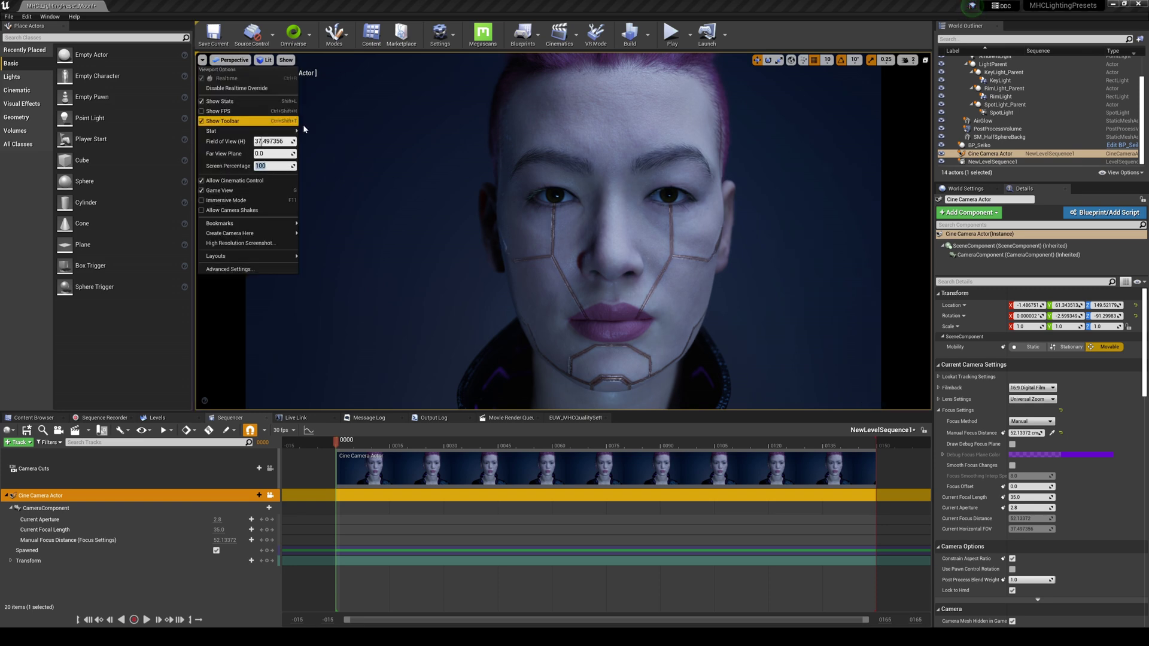
View the face in three-quarter view and inspect the KeyLight's light color values without changing them.
right_click_drag(547, 188, 562, 186)
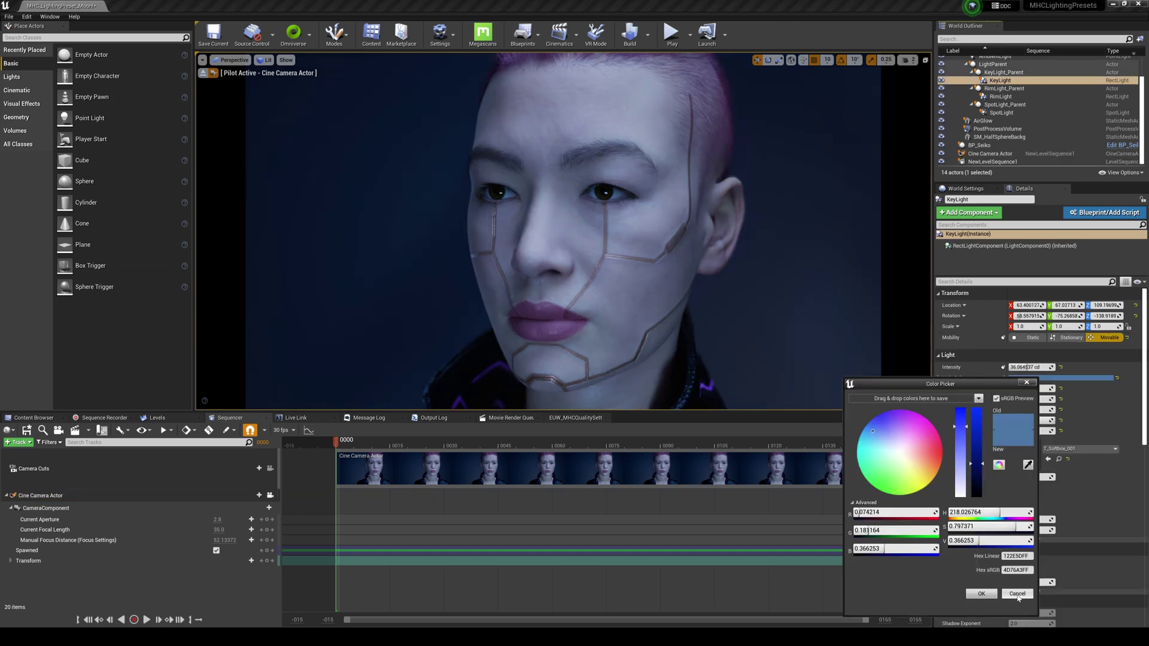
left_click(1017, 597)
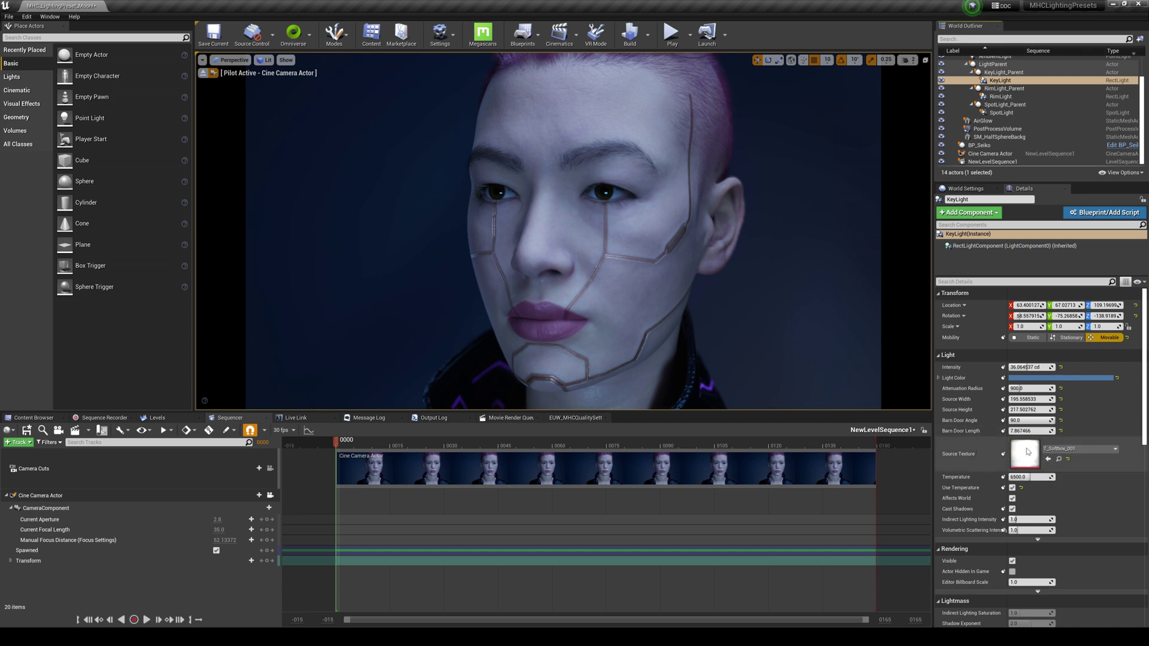
Locate the KeyLight's source texture in the Softbox folder and filter its details for "tra" to check the Transmission option.
left_click(1058, 459)
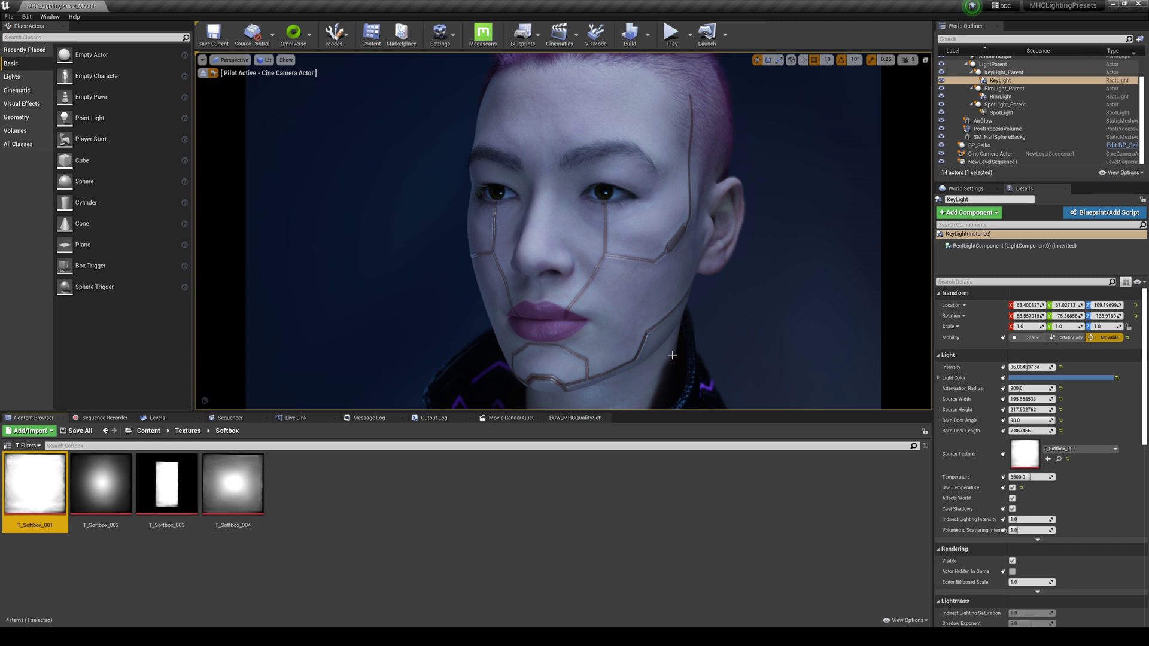
left_click(973, 281)
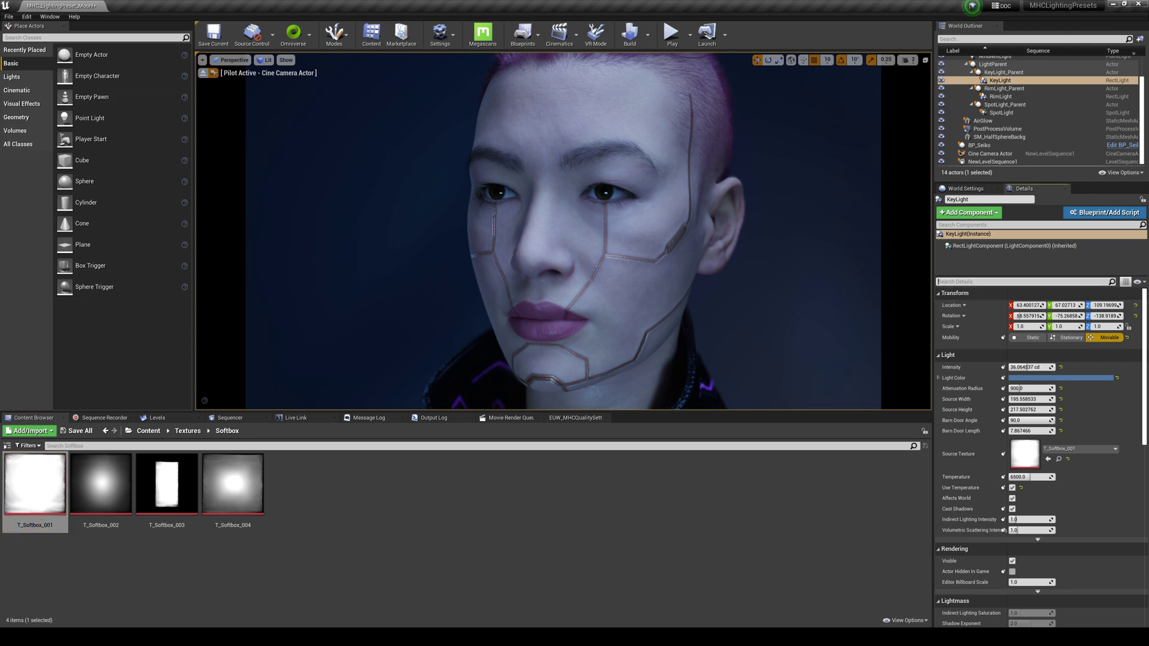
type("tra")
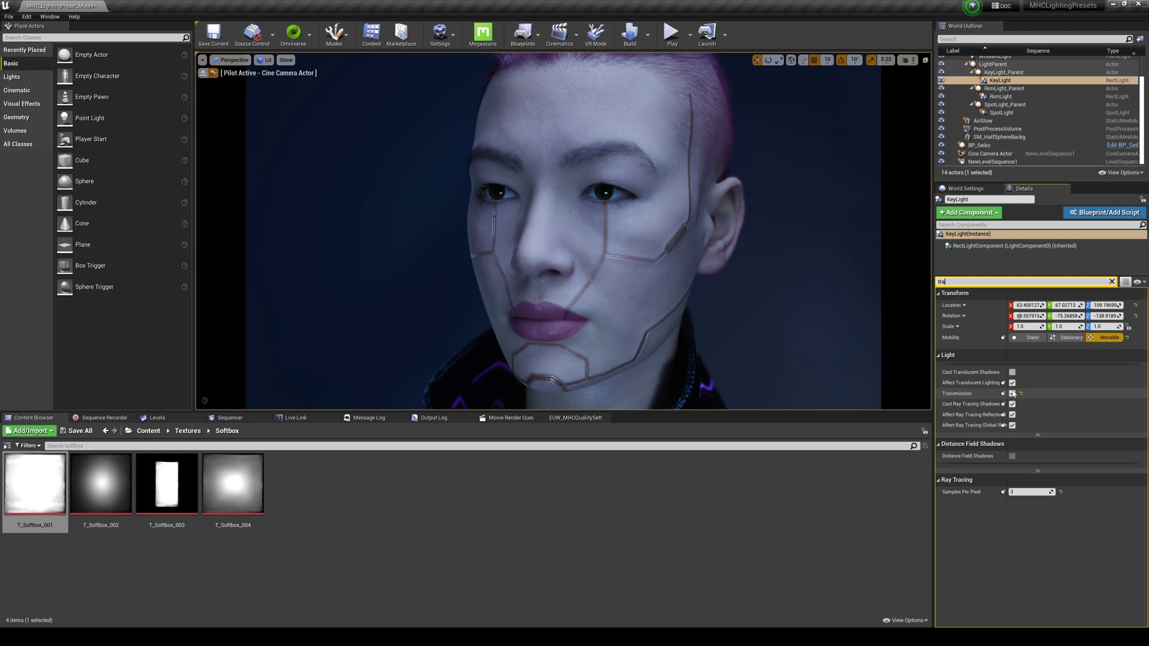
left_click(1112, 281)
Face the character frontally, compare the scene with AirGlow hidden and shown, and inspect the PostProcessVolume and half-sphere background.
right_click_drag(716, 277, 814, 272)
left_click_drag(671, 277, 658, 277)
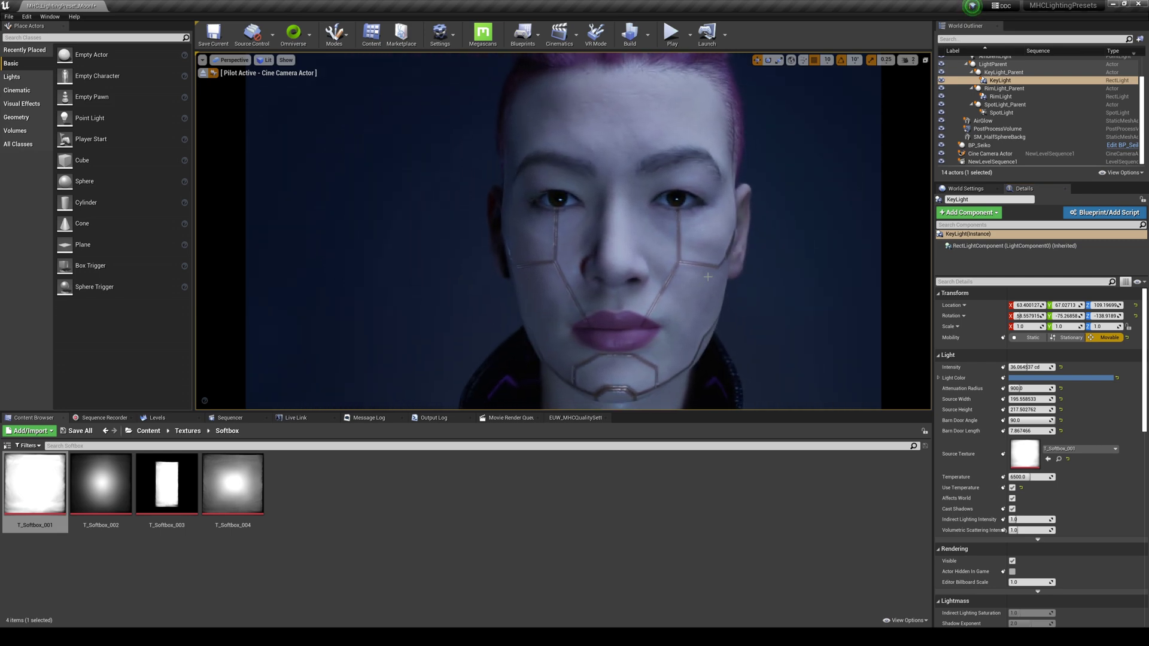
left_click(951, 129)
left_click(941, 121)
left_click(941, 121)
left_click(941, 121)
left_click(942, 121)
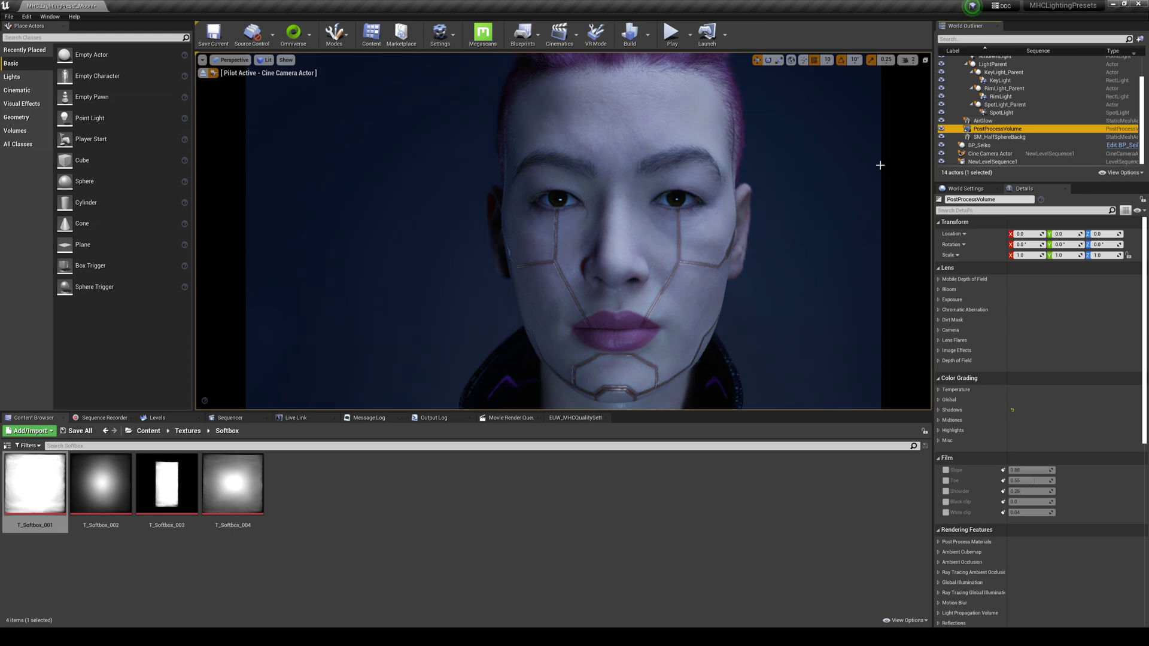
left_click(977, 137)
right_click_drag(925, 154, 923, 162)
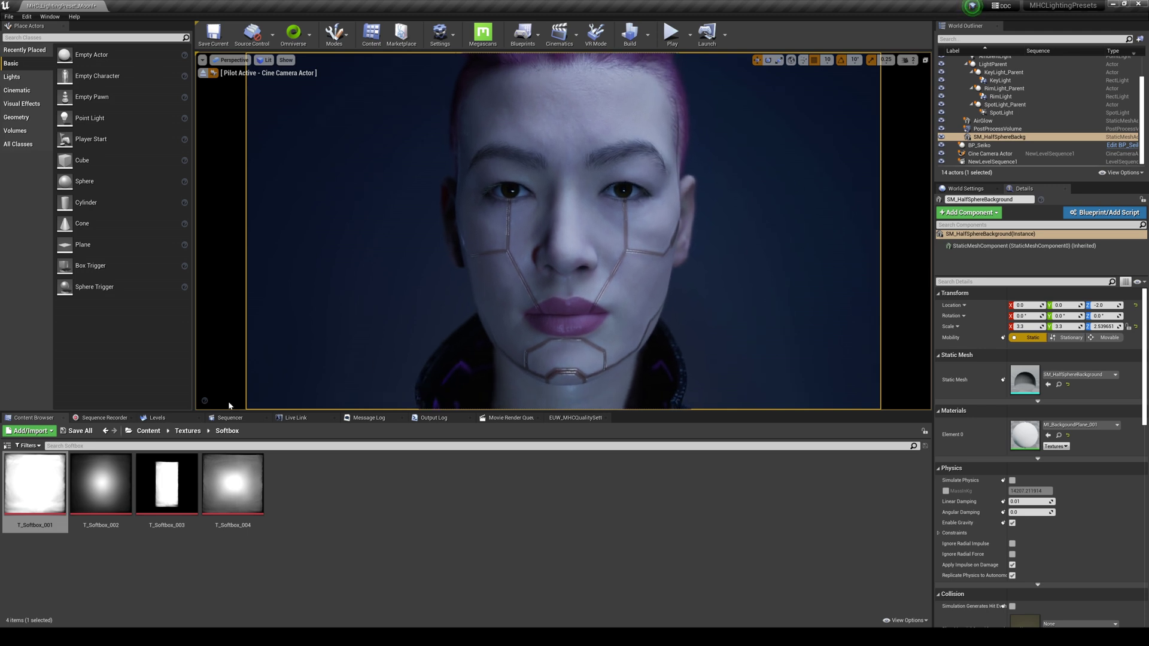
Open the MHC_LightingPreset_Portrait_RT level from the Maps/MHC_LightingPresets_RT folder.
left_click(149, 431)
double_click(159, 491)
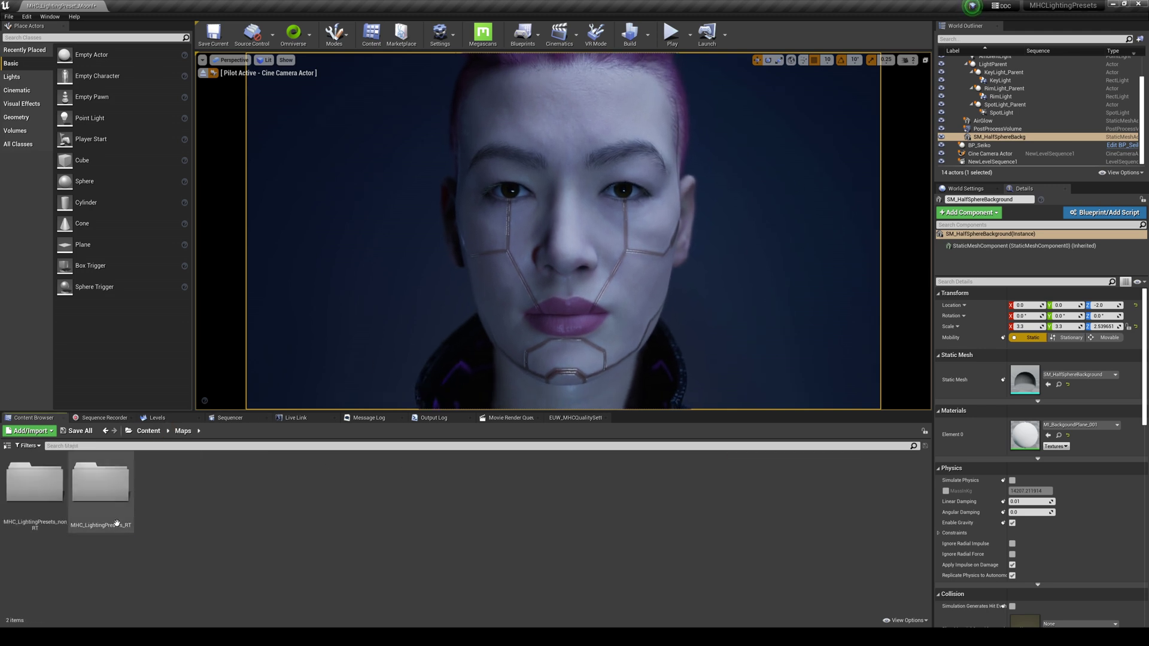
double_click(118, 523)
left_click(164, 509)
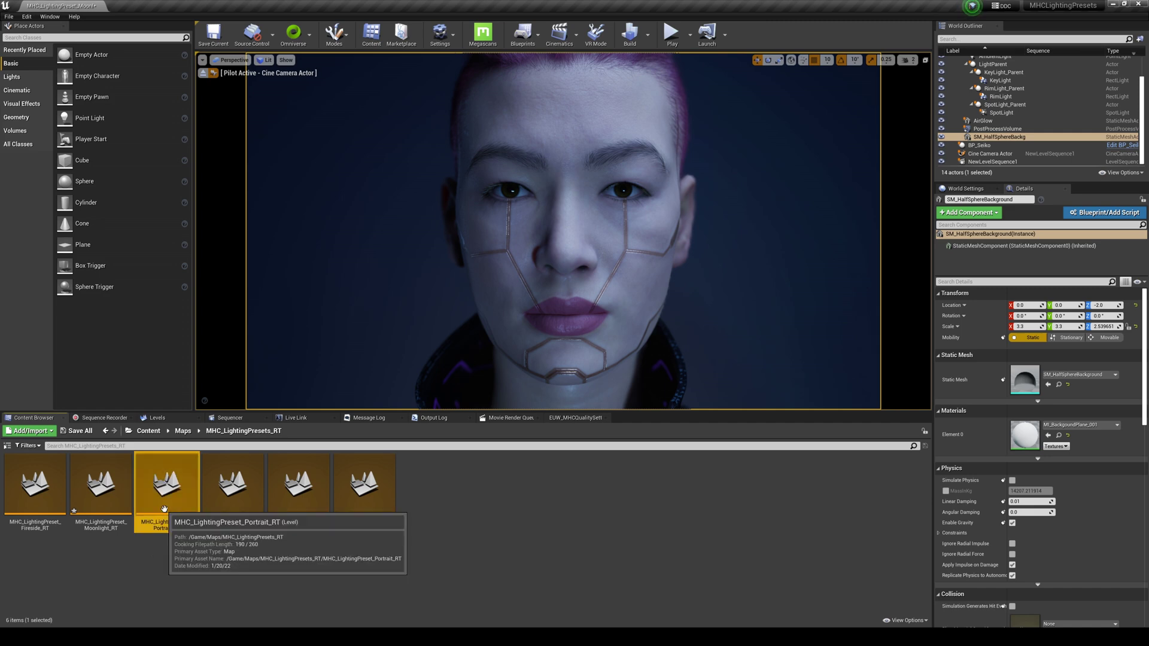
double_click(164, 509)
left_click(657, 404)
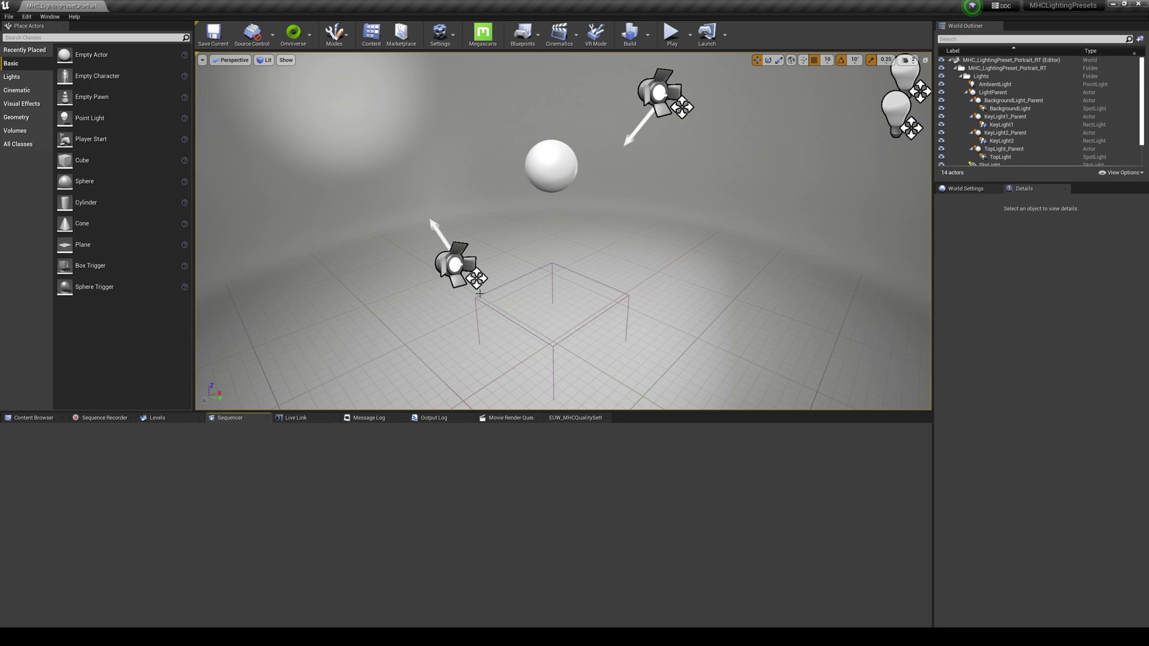
Place BP_Seiko from the MetaHumans folder into the level and reset its location to the origin.
left_click(34, 417)
left_click(159, 432)
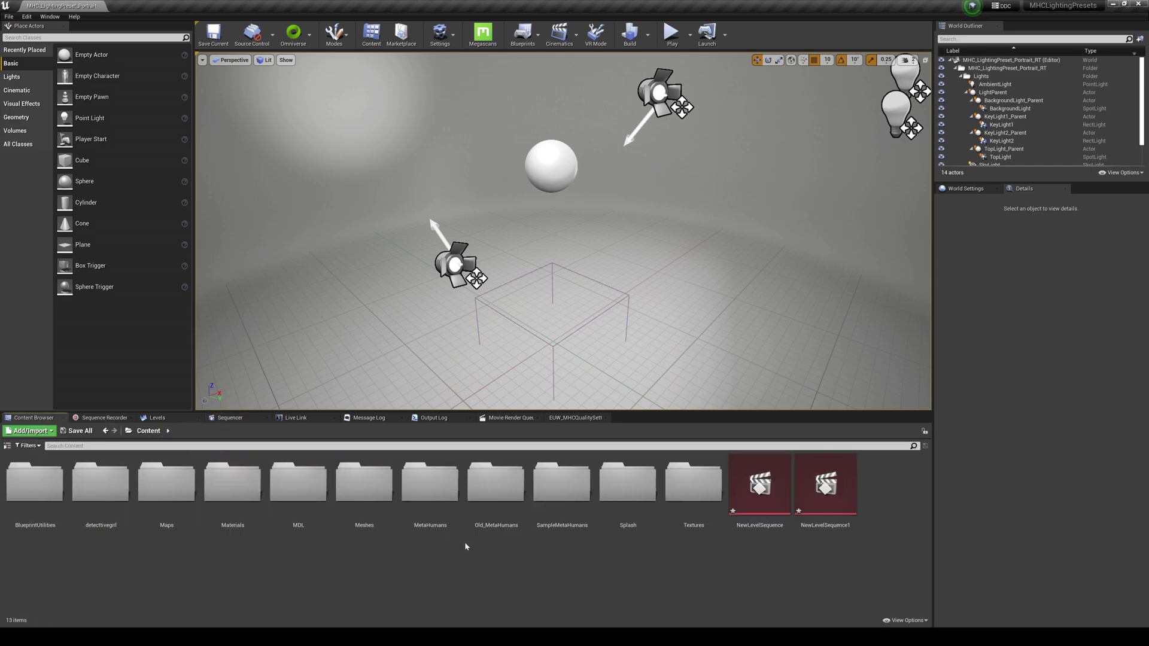
left_click(434, 499)
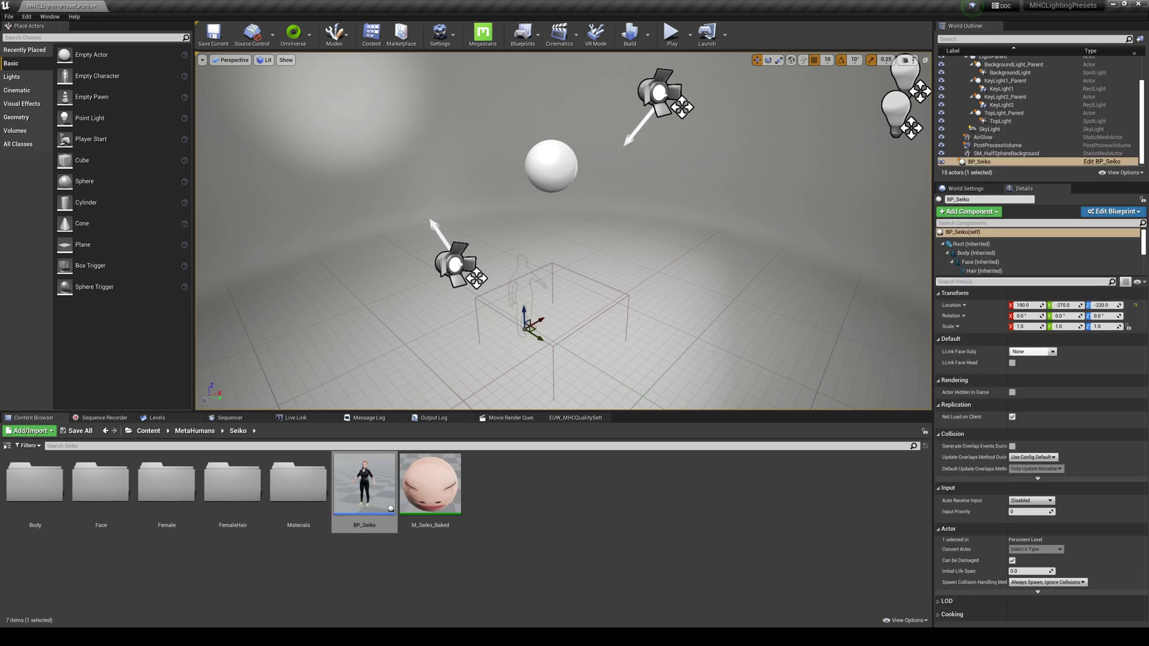
left_click(1134, 306)
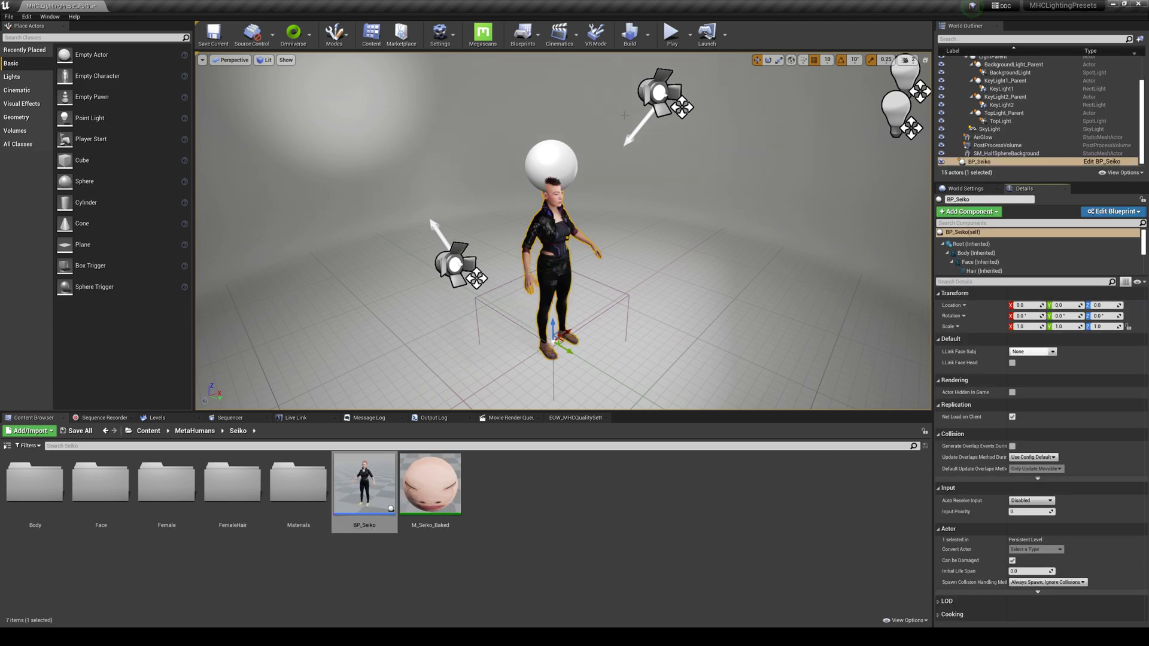
left_click(559, 33)
left_click(634, 84)
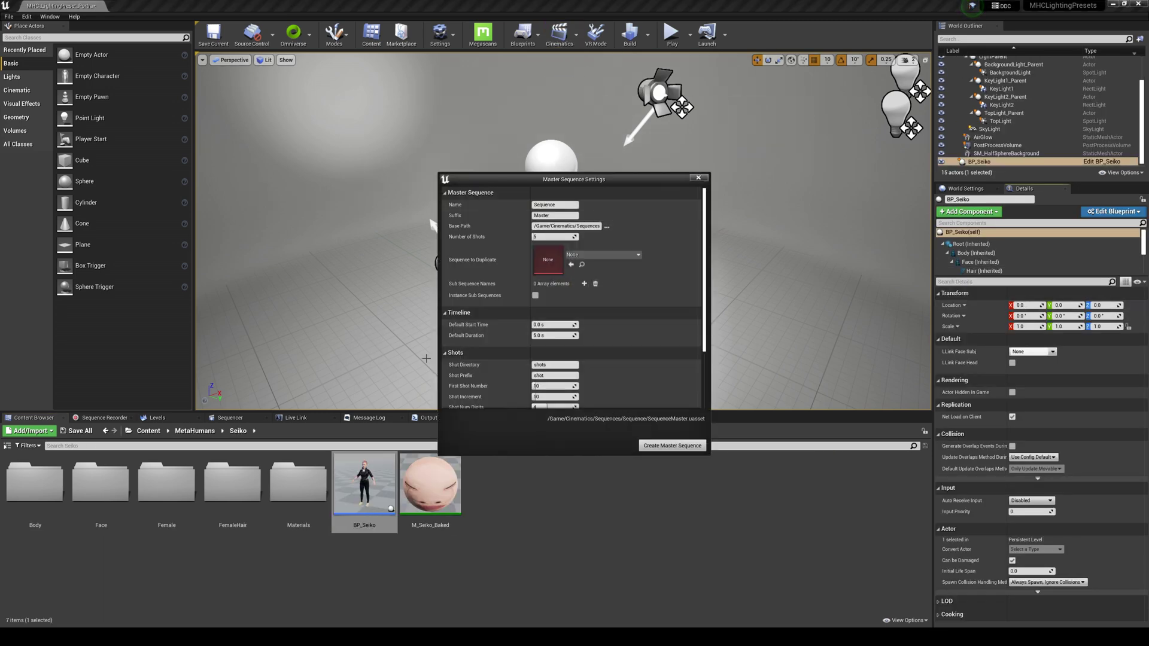
left_click(698, 178)
Create a new level sequence with a cine camera and pilot the camera to a frontal close-up of the face.
left_click(559, 33)
left_click(598, 60)
left_click(789, 458)
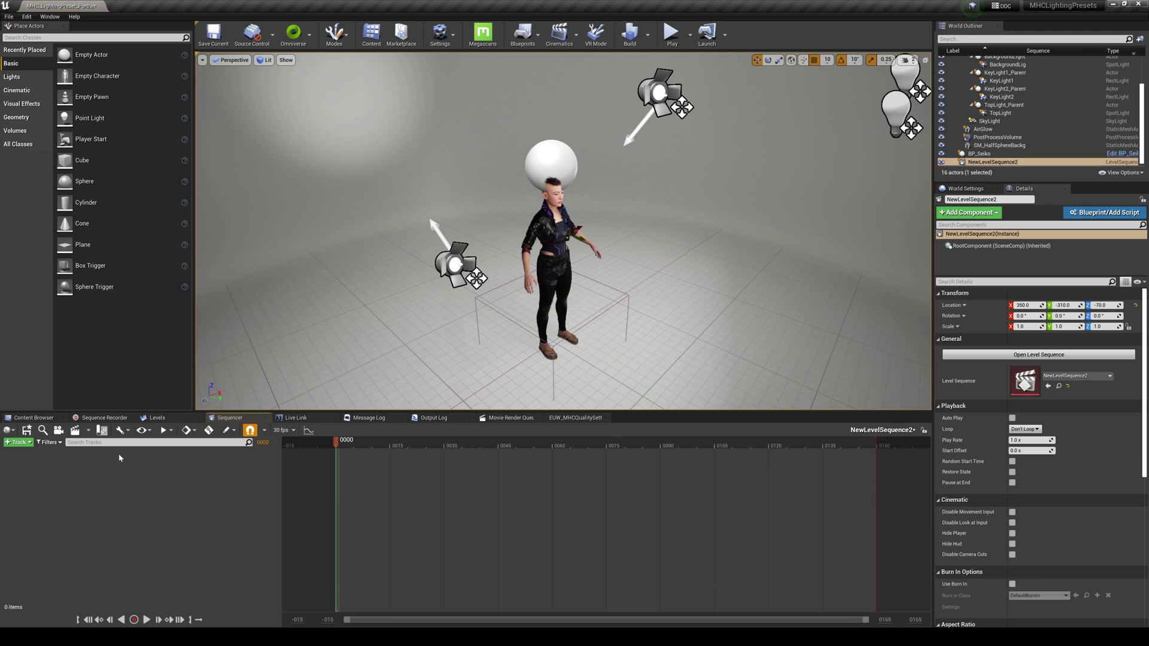
left_click(74, 431)
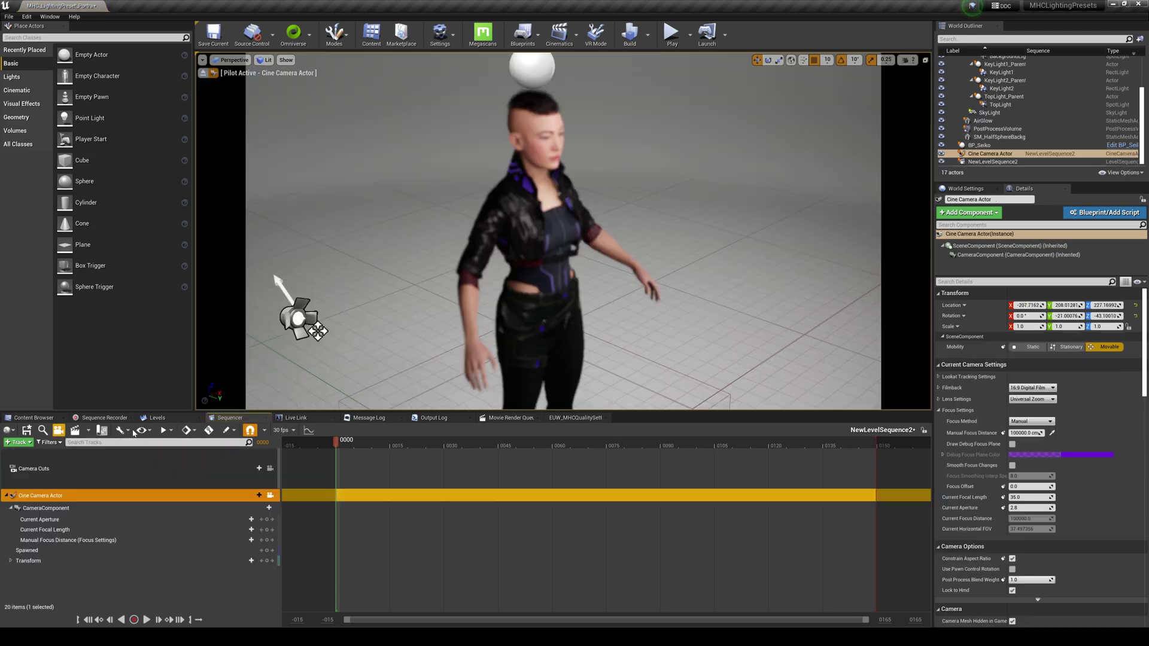
right_click_drag(562, 231, 481, 365)
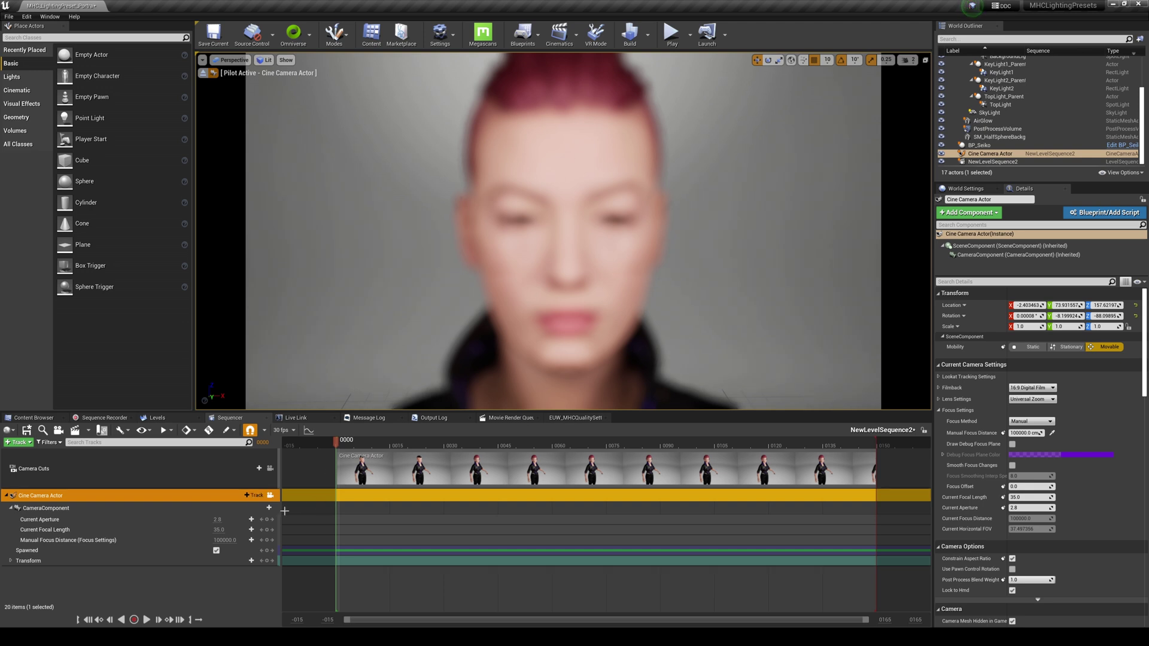
Set the cine camera's manual focus distance to about 66 cm using the debug focus plane temporarily, and refine the frontal framing.
left_click(1013, 444)
left_click_drag(1026, 433, 968, 433)
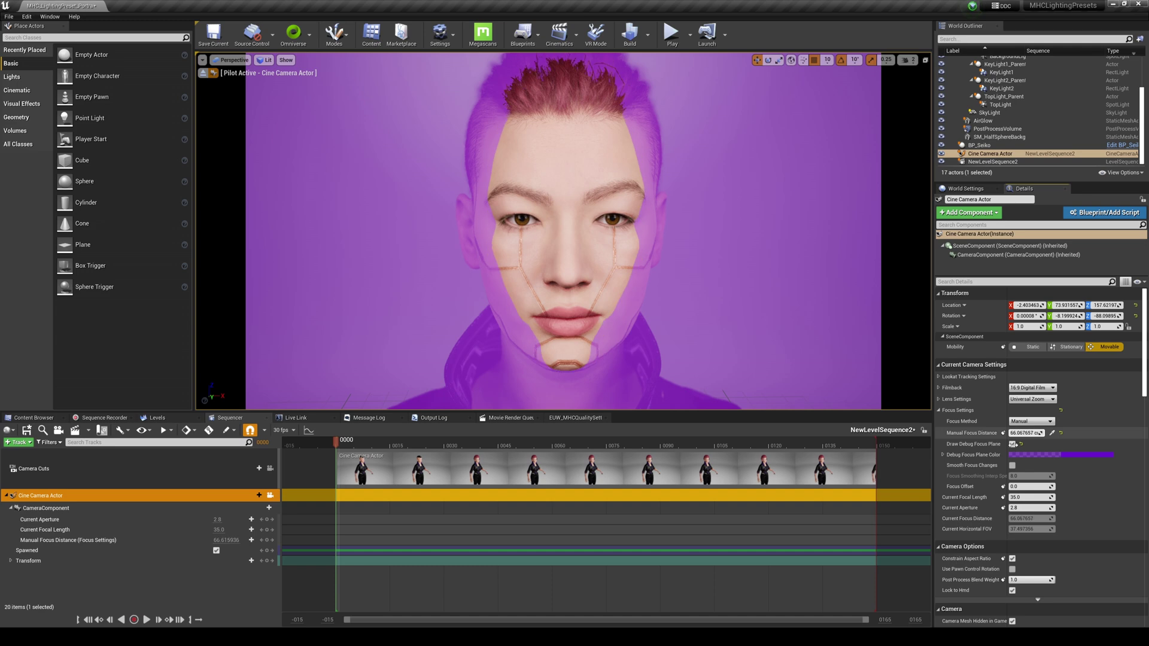
left_click(1011, 445)
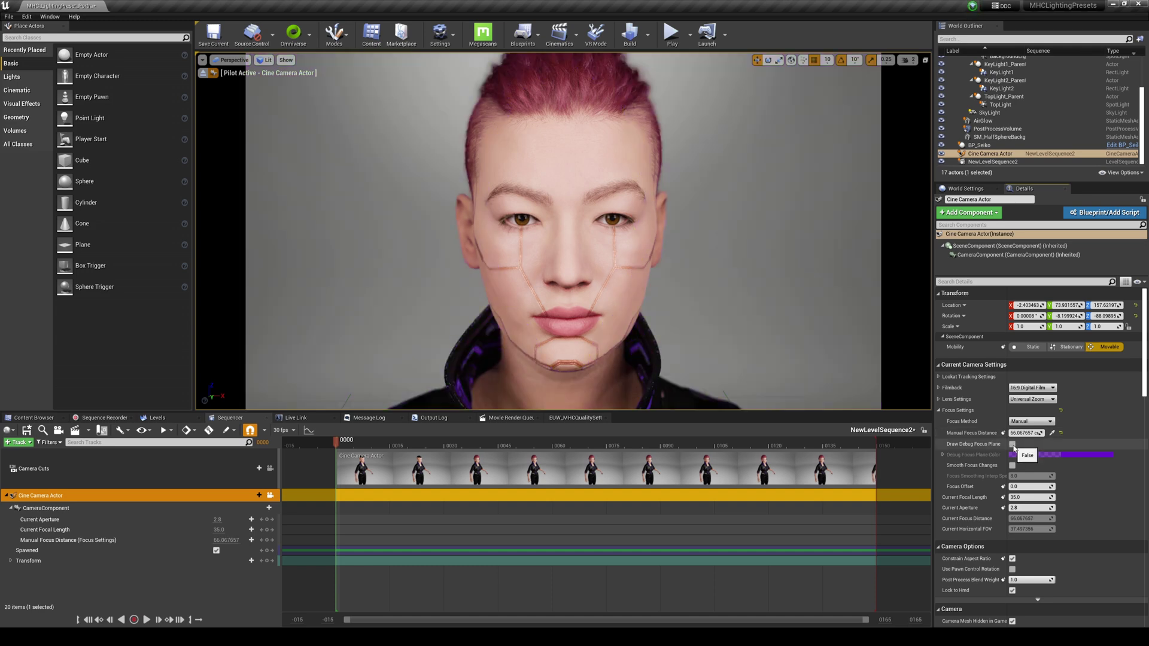
right_click_drag(562, 231, 557, 195)
key("w")
key("d")
key("s")
key("w")
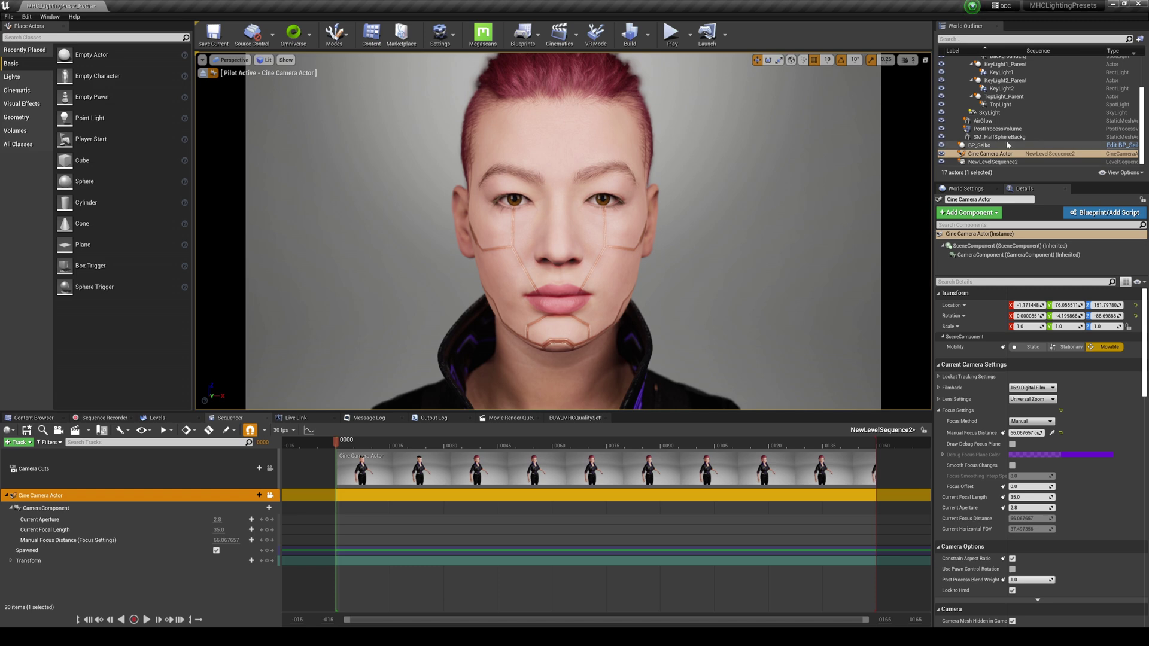
Split the viewport into two side-by-side panes and make one a cinematic viewport looking through the Cine Camera Actor.
scroll(988, 84, "up", 2)
scroll(989, 84, "up", 1)
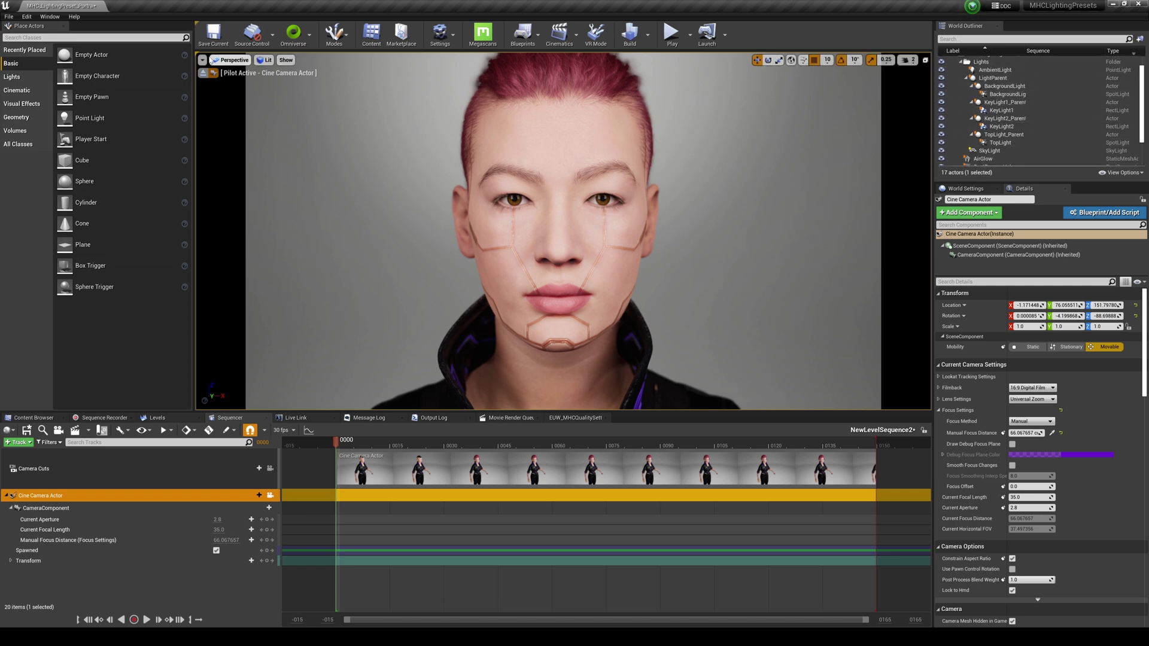
left_click(203, 60)
mouse_move(265, 257)
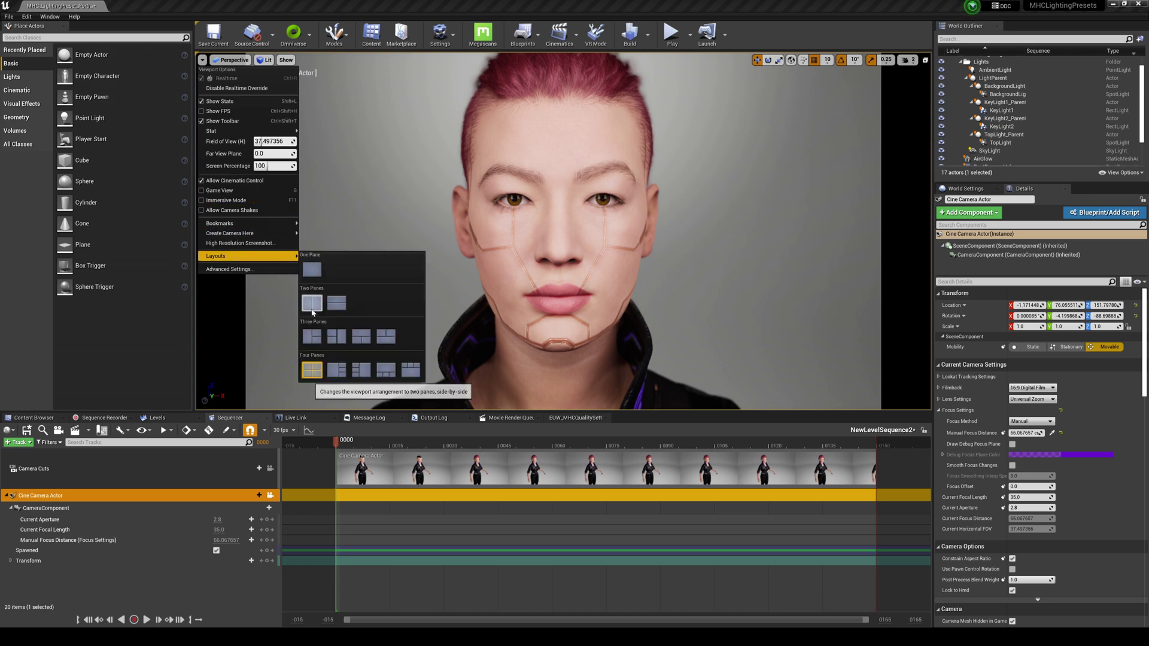
left_click(312, 303)
left_click(223, 60)
left_click(241, 70)
left_click(233, 60)
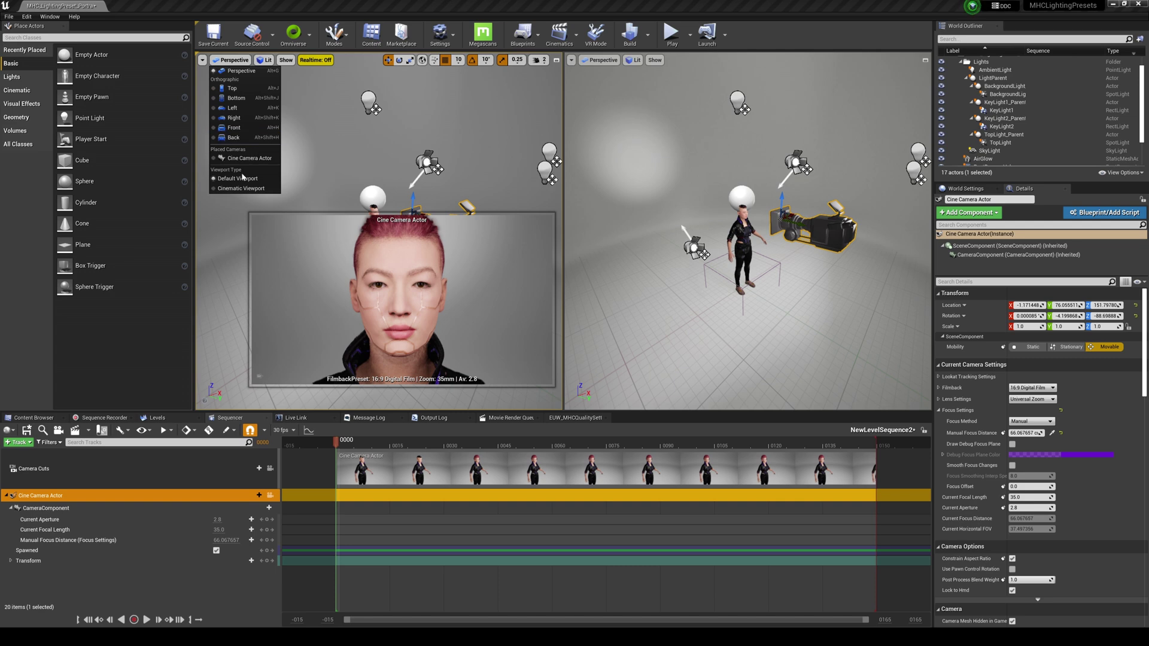
left_click(241, 187)
left_click(235, 62)
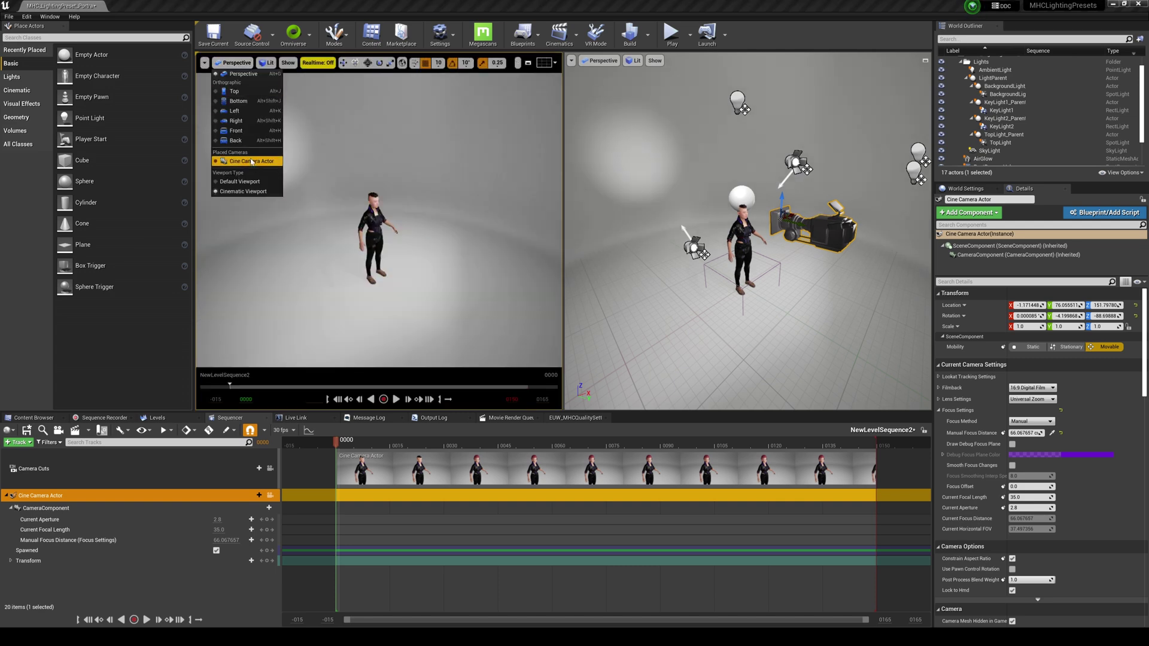
left_click(252, 161)
Set Forced LOD to 1 on BP_Seiko's LODSync component.
right_click_drag(747, 251, 727, 263)
left_click(725, 265)
scroll(727, 269, "down", 3)
scroll(996, 269, "down", 4)
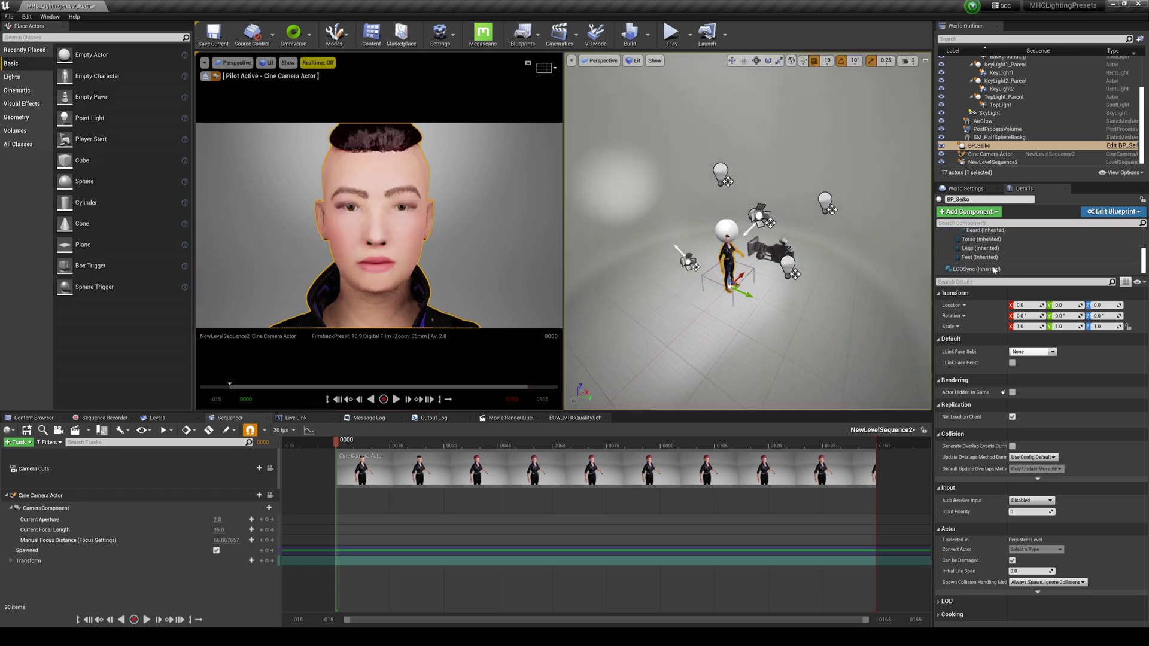
left_click(997, 270)
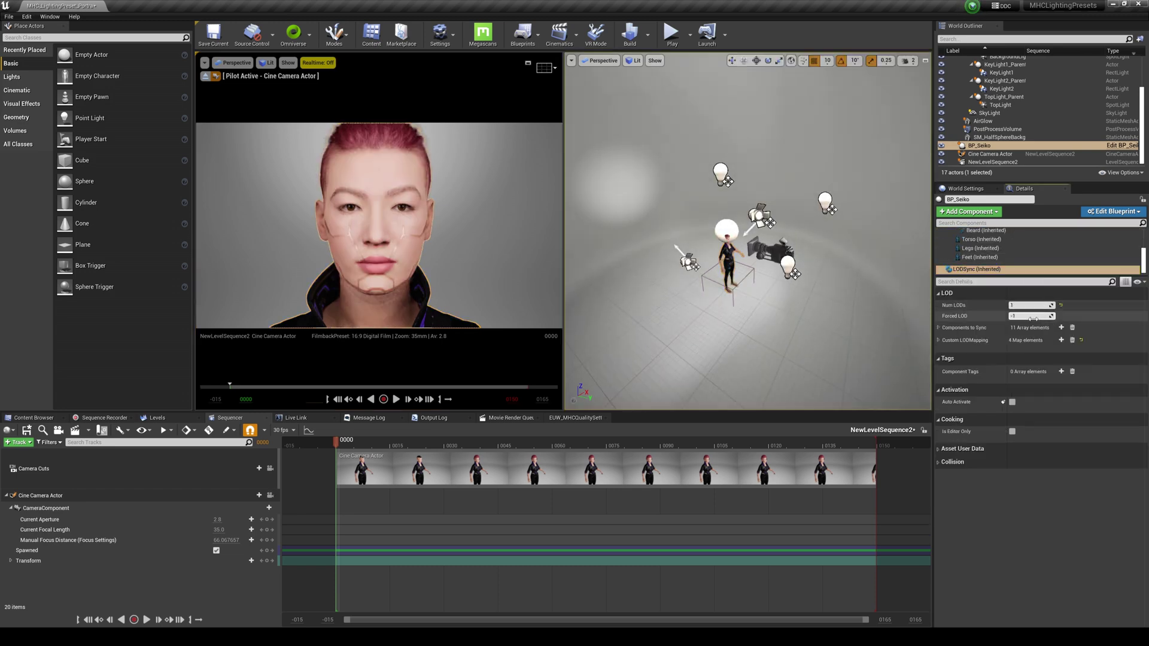
key("Return")
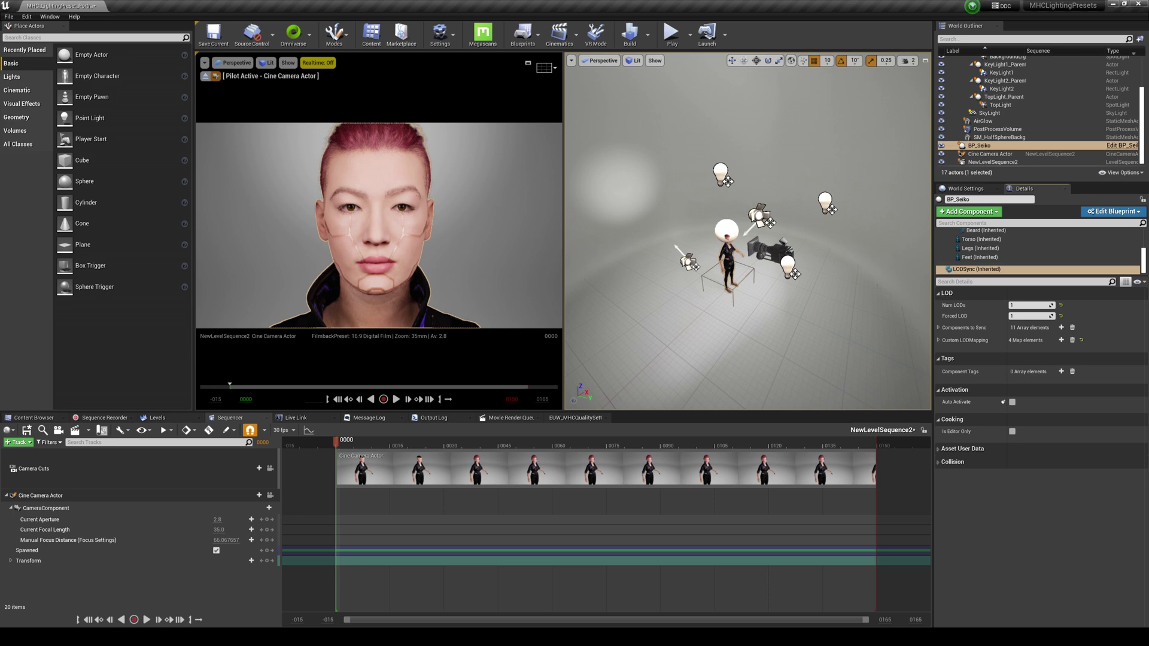
Select the key lights around the character and orbit the free view to examine their placement and settings.
left_click_drag(875, 261, 862, 210)
left_click(817, 345)
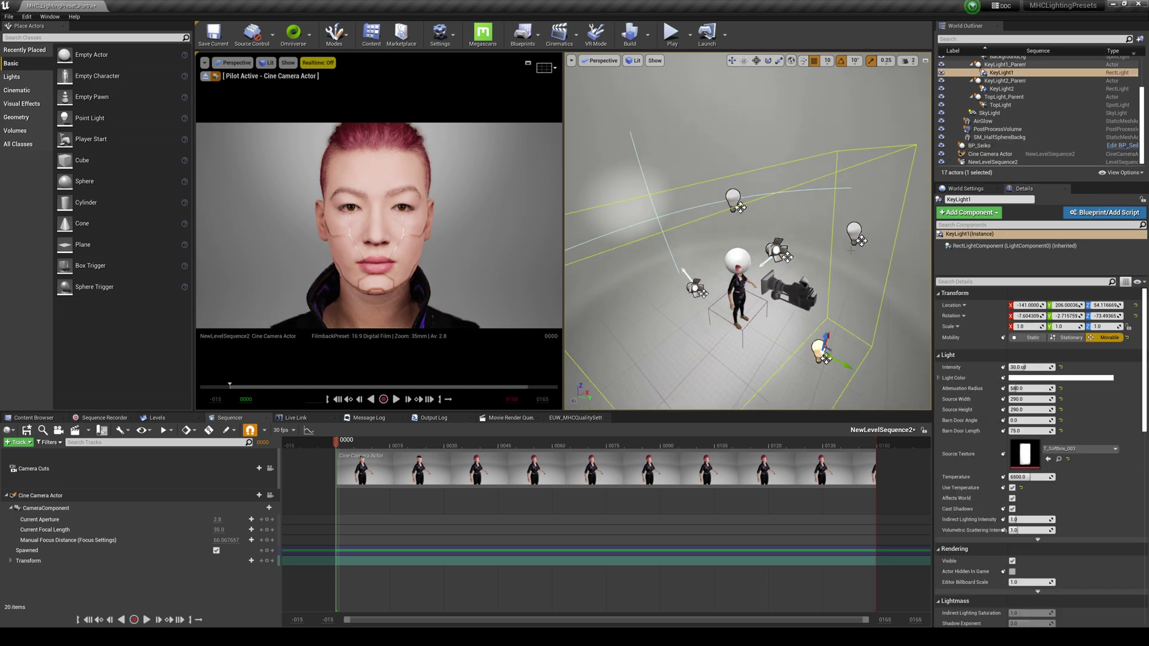
right_click_drag(856, 232, 909, 242)
left_click_drag(736, 335, 694, 328, "alt")
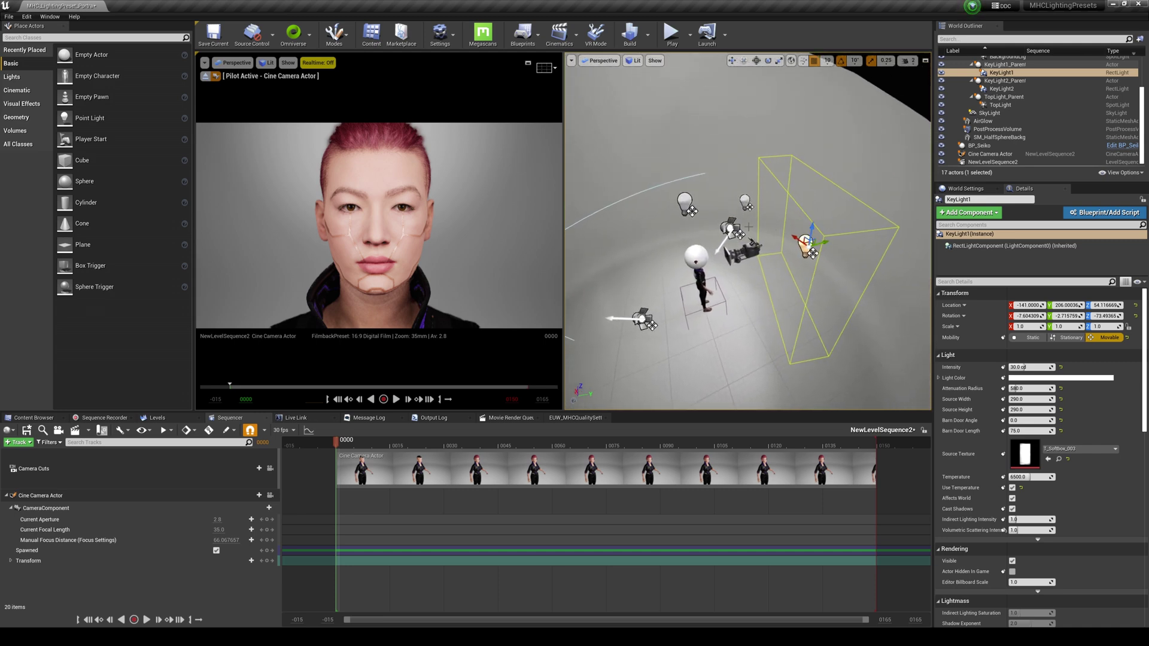
left_click(745, 204)
left_click_drag(796, 271, 748, 261, "alt")
Select the AmbientLight and toggle its visibility off and on to compare its contribution to the scene.
left_click(688, 204)
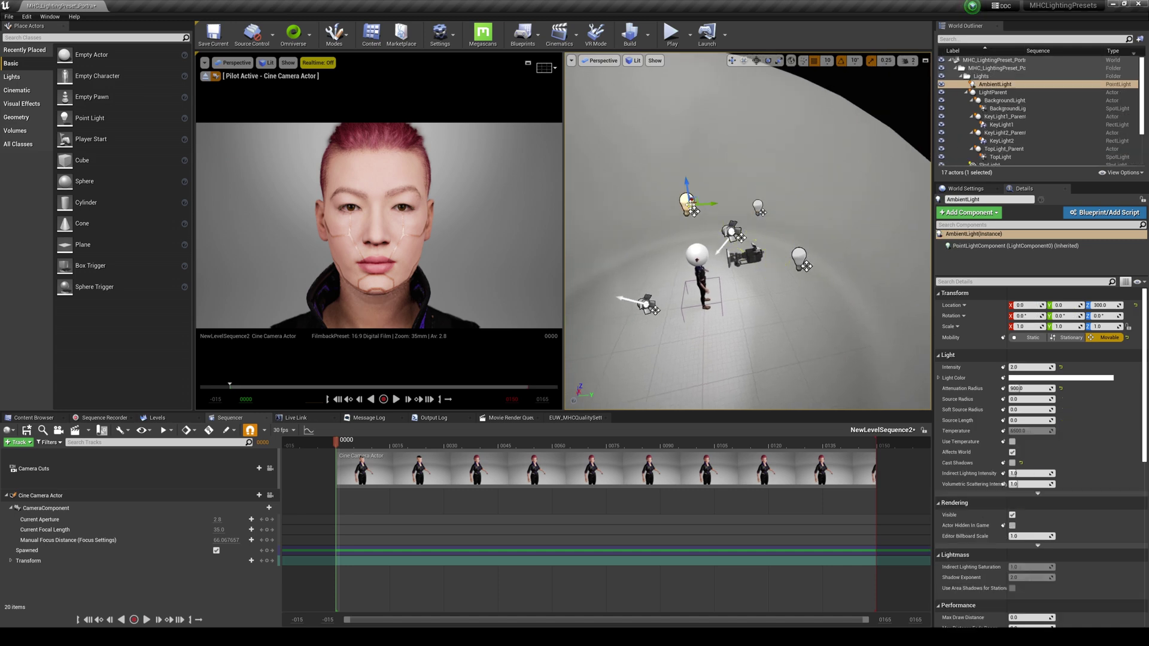
left_click(942, 84)
left_click(942, 85)
left_click(942, 84)
left_click(942, 85)
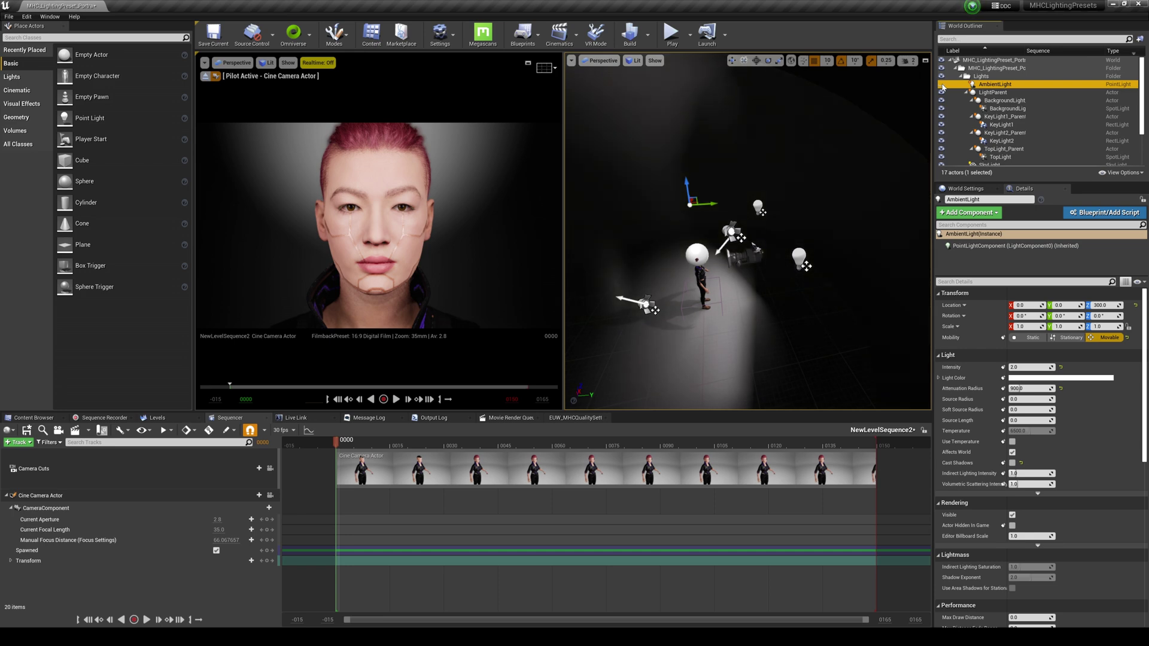
left_click(943, 85)
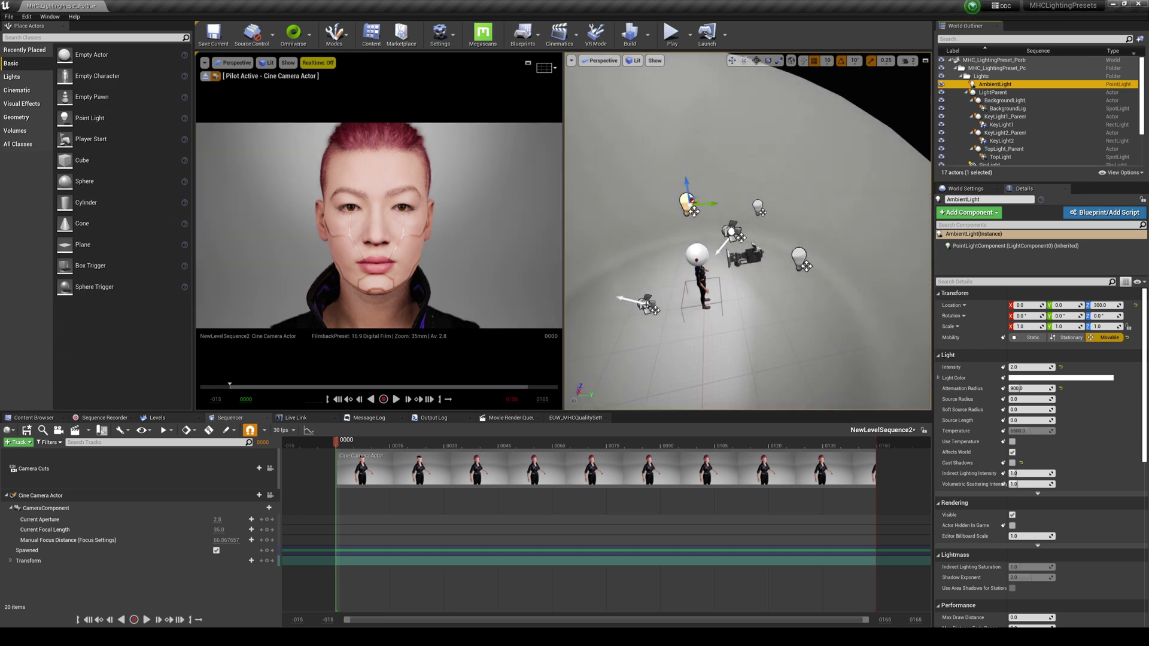
Select the BackgroundLight and toggle its visibility off and on to compare its effect on the backdrop.
left_click(646, 304)
left_click(942, 109)
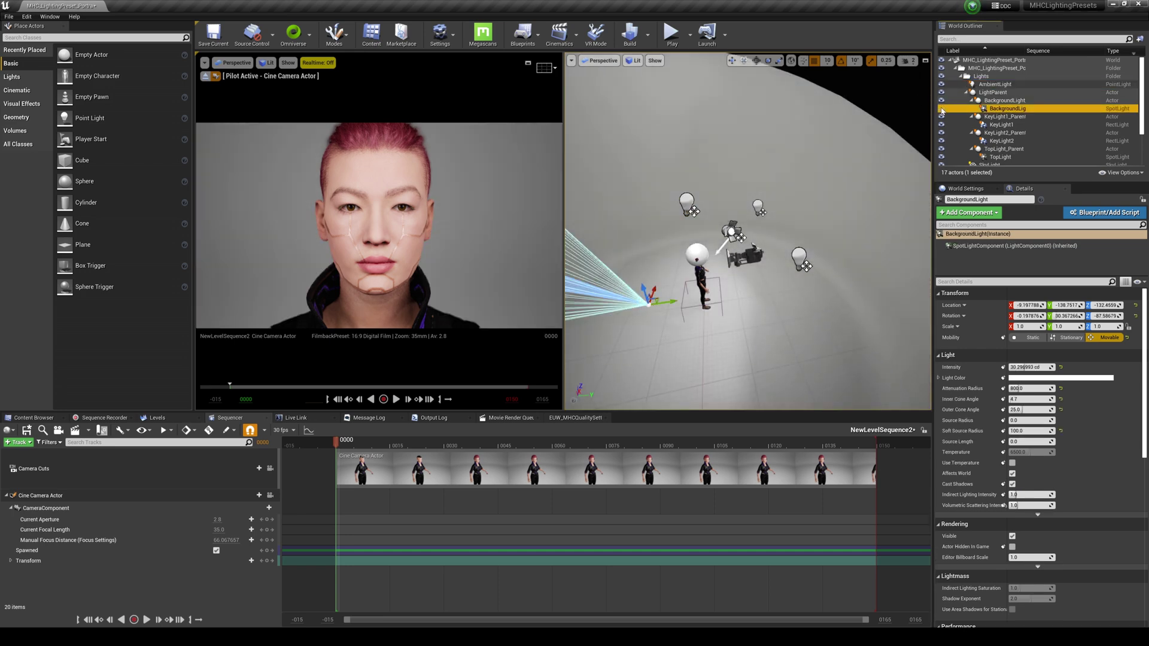
left_click(942, 109)
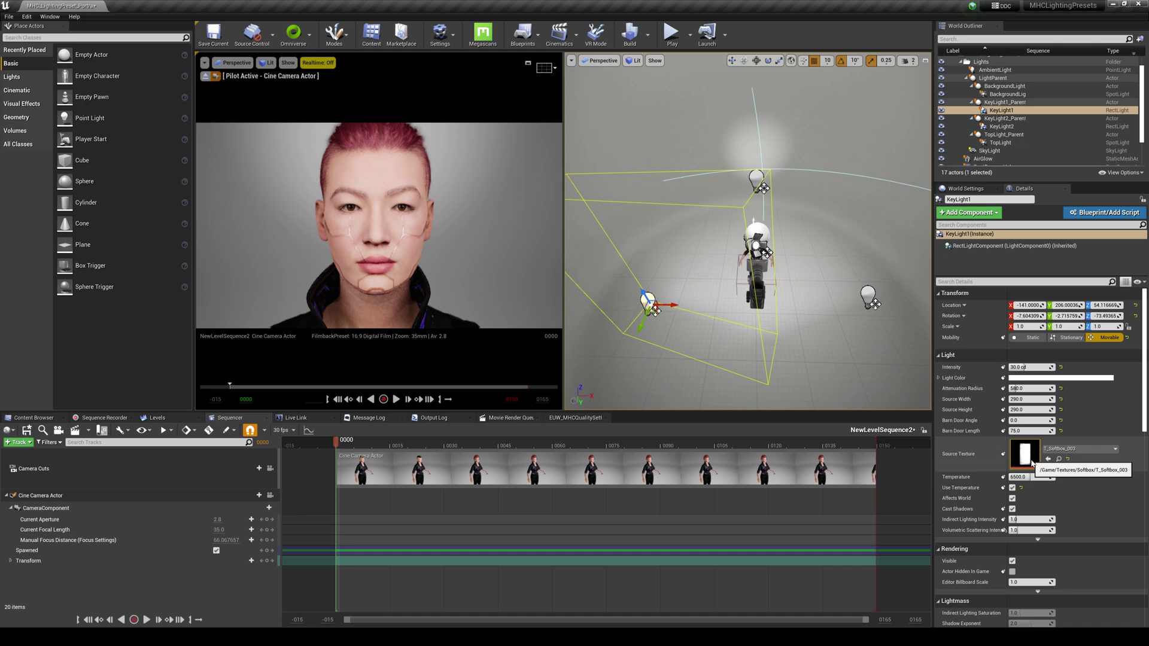
Locate KeyLight1's source texture T_Softbox_003 in the Softbox folder, and return to the root Content folder.
left_click(1059, 459)
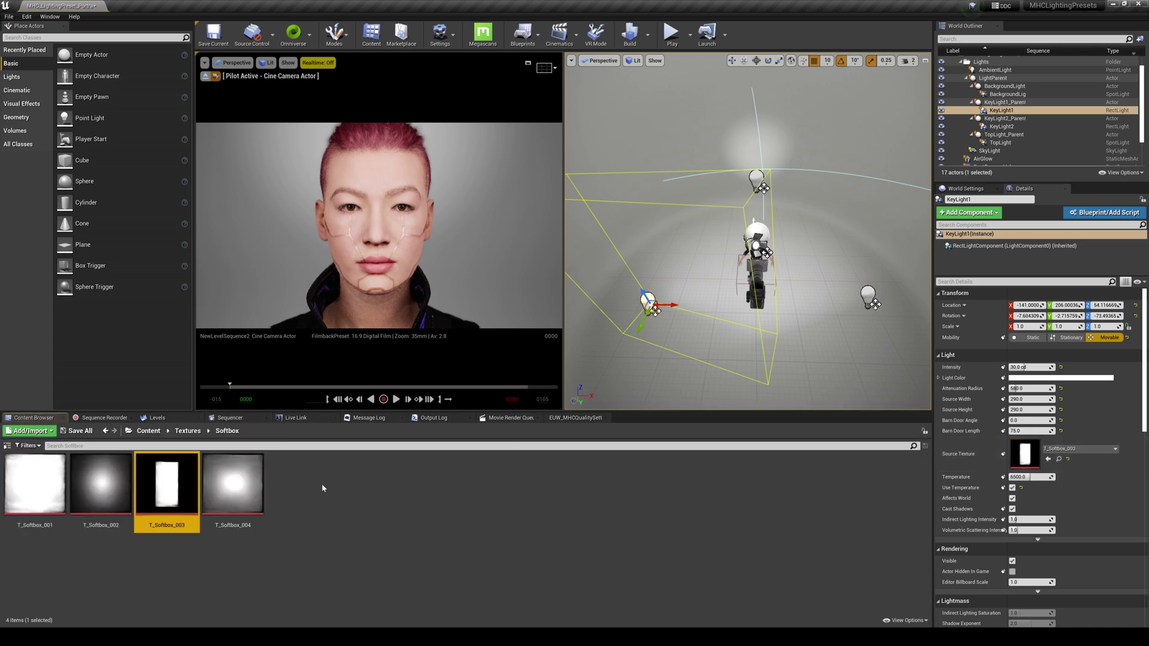
mouse_move(166, 483)
left_click(148, 430)
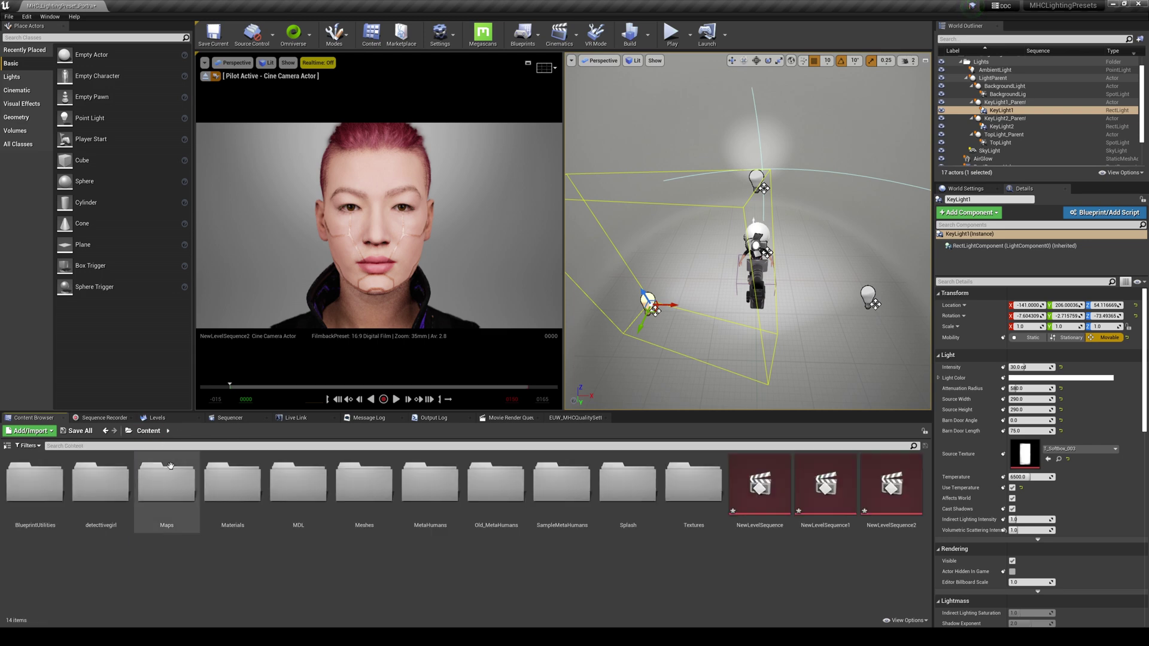
Open the MHC_LightingPreset_RedLantern_RT map from the Maps/MHC_LightingPresets_RT folder.
double_click(167, 482)
double_click(102, 482)
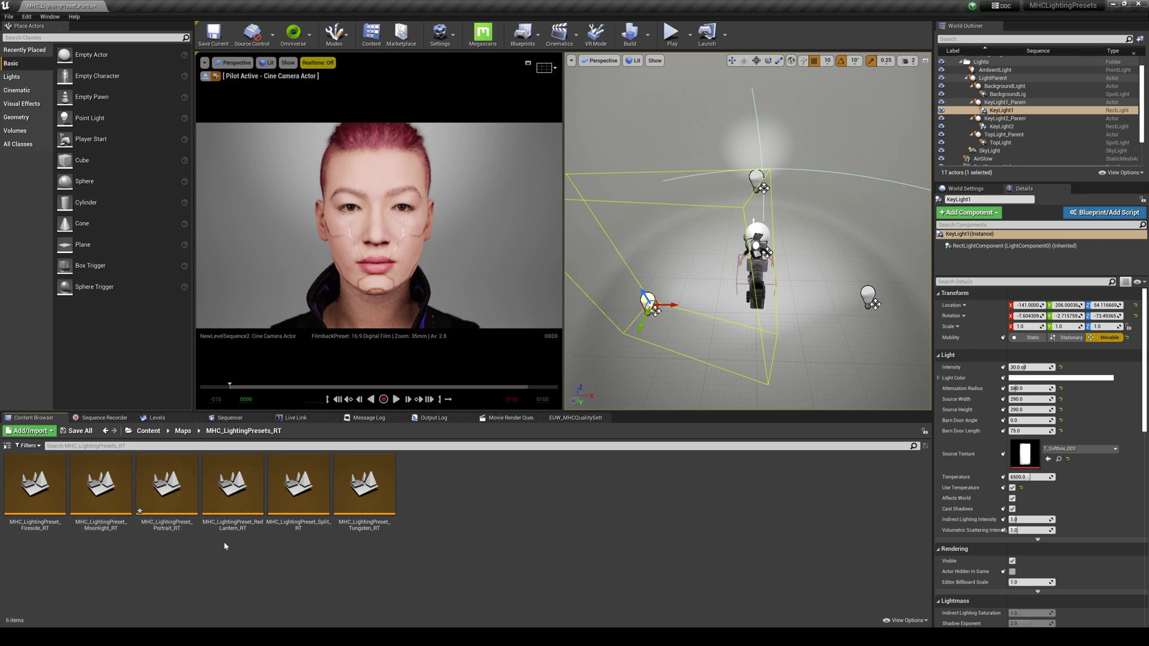
double_click(233, 484)
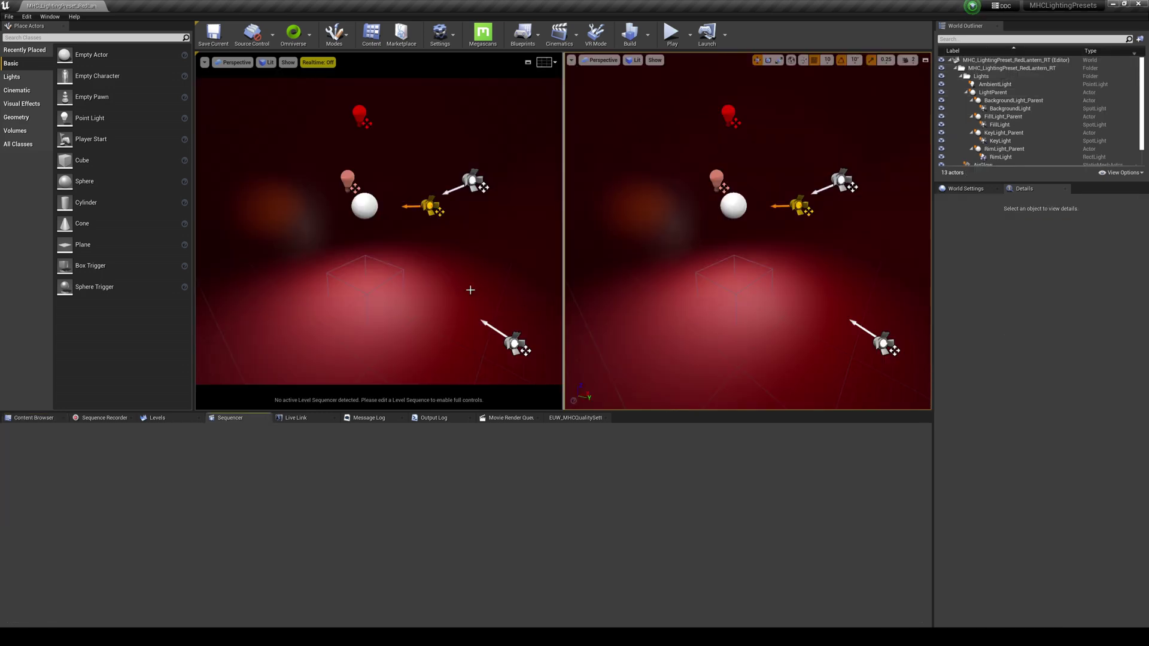
Place BP_Seiko from the MetaHumans/Seiko folder in the level and reset its location to the origin.
left_click(33, 418)
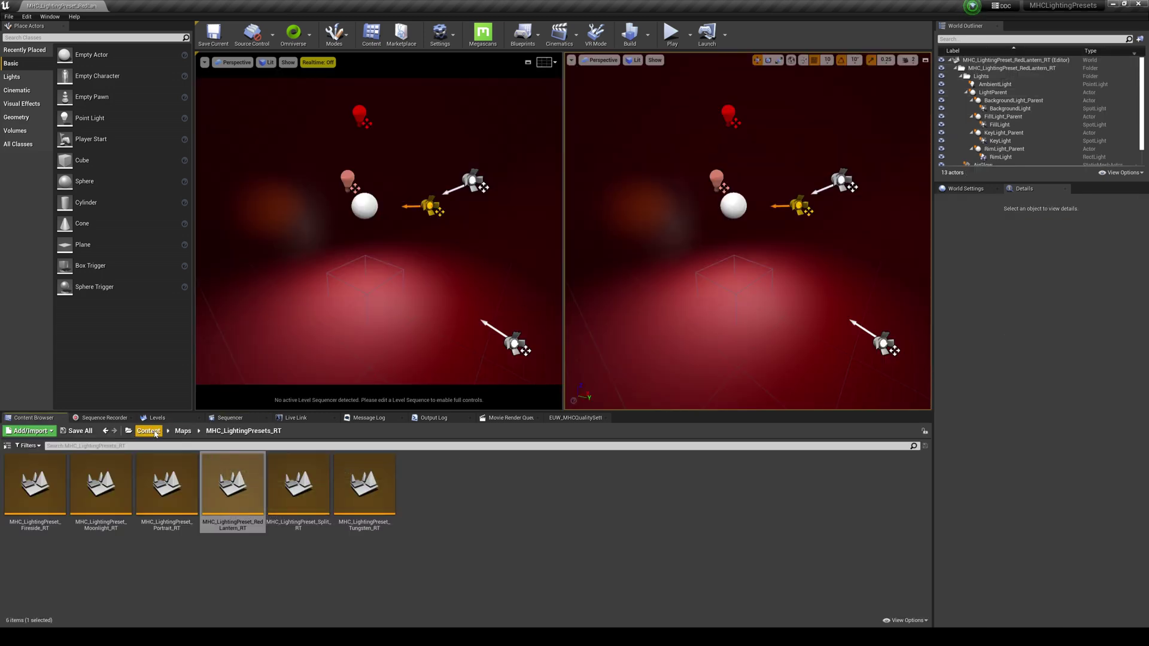
left_click(148, 431)
double_click(426, 508)
double_click(303, 500)
left_click_drag(361, 499, 367, 299)
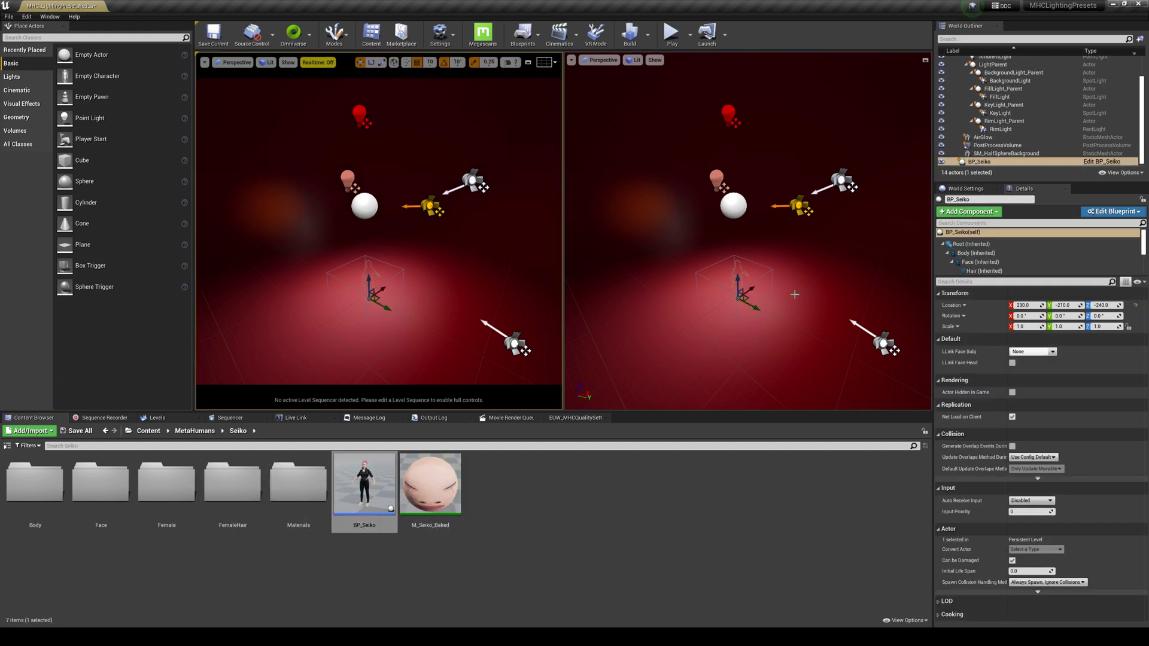
left_click(1134, 305)
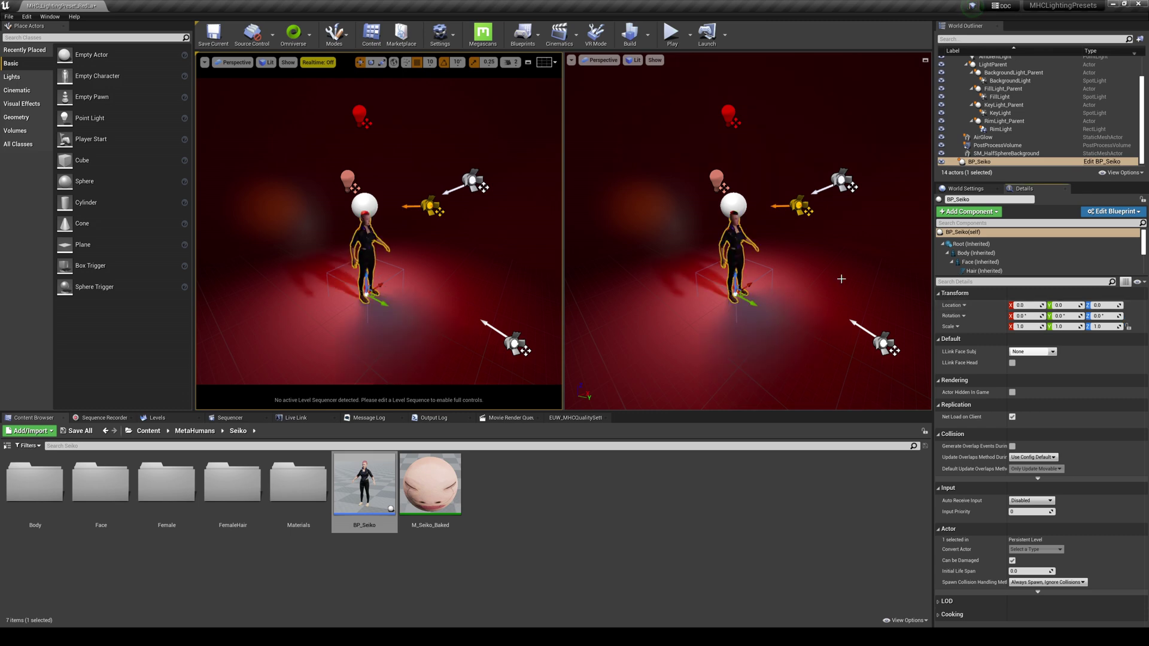
left_click(559, 34)
left_click(588, 71)
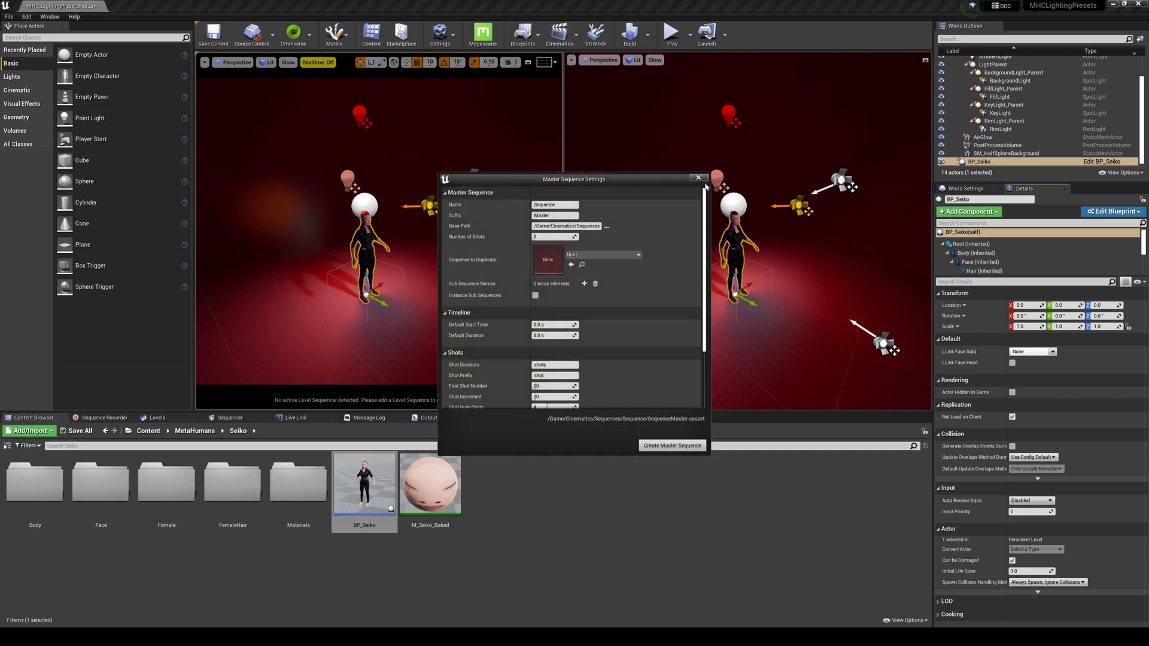
left_click(697, 180)
Add a level sequence saved as NewLevelSequence3 in the Content folder and create a cine camera in it.
left_click(559, 33)
left_click(588, 60)
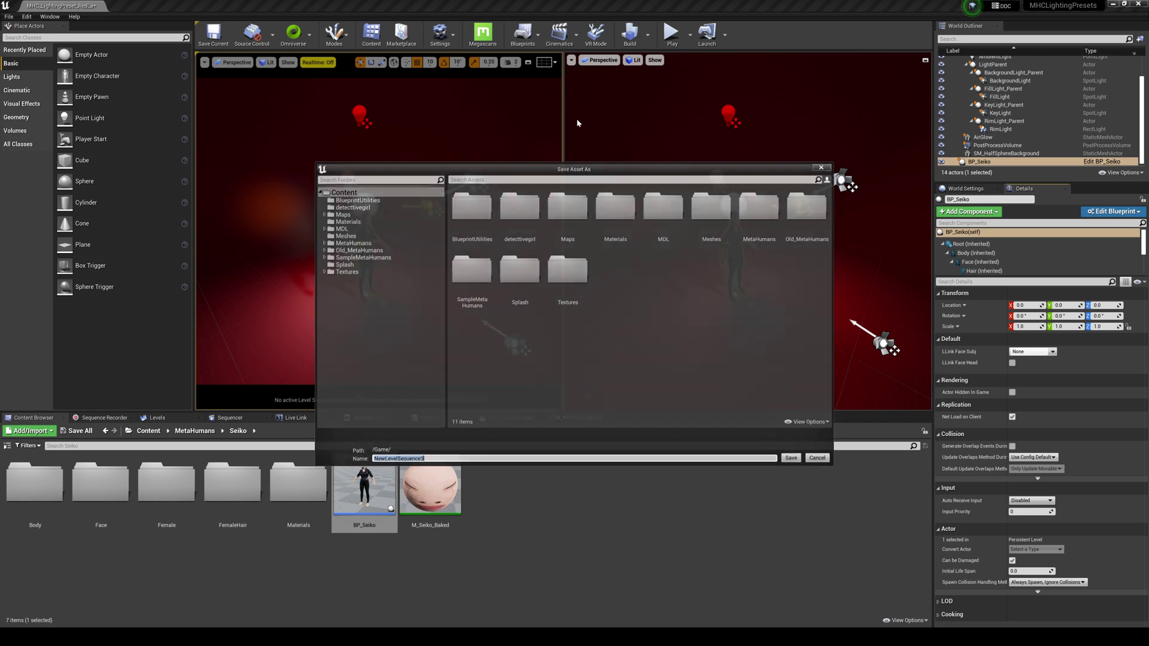
left_click(792, 459)
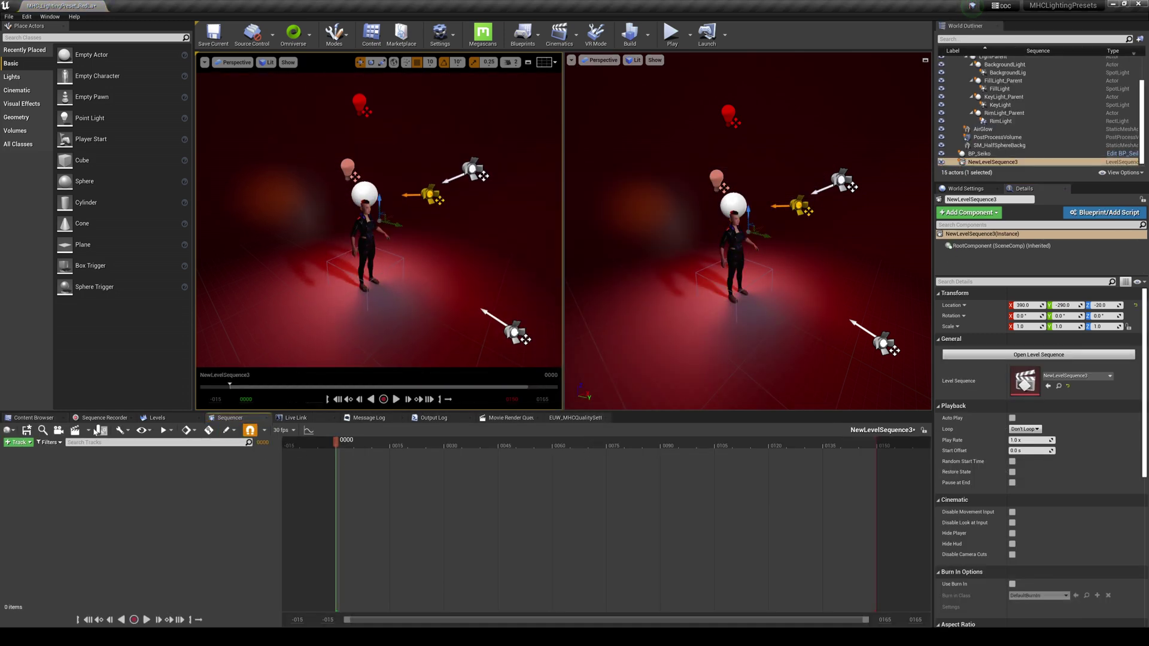
left_click(58, 430)
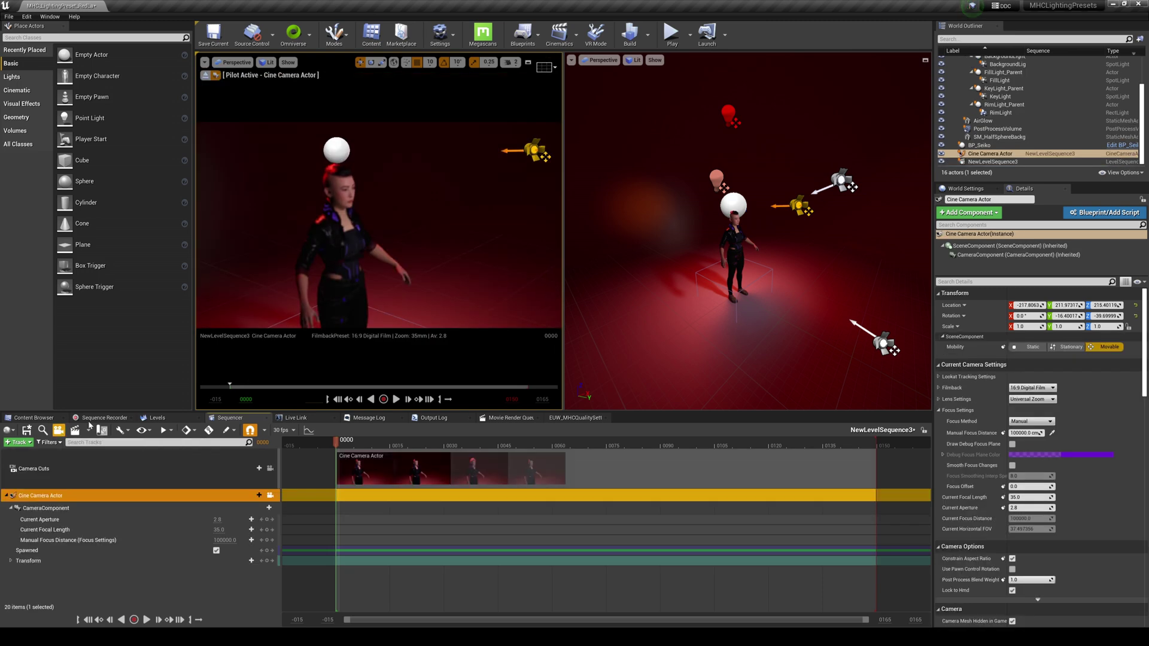
Frame the character's face in close-up and use the debug focus plane to set the cine camera's manual focus distance to about 64.96.
mouse_move(379, 225)
right_mouse_down()
mouse_move(273, 201)
mouse_move(298, 218)
right_mouse_up()
key("w")
key("d")
key("q")
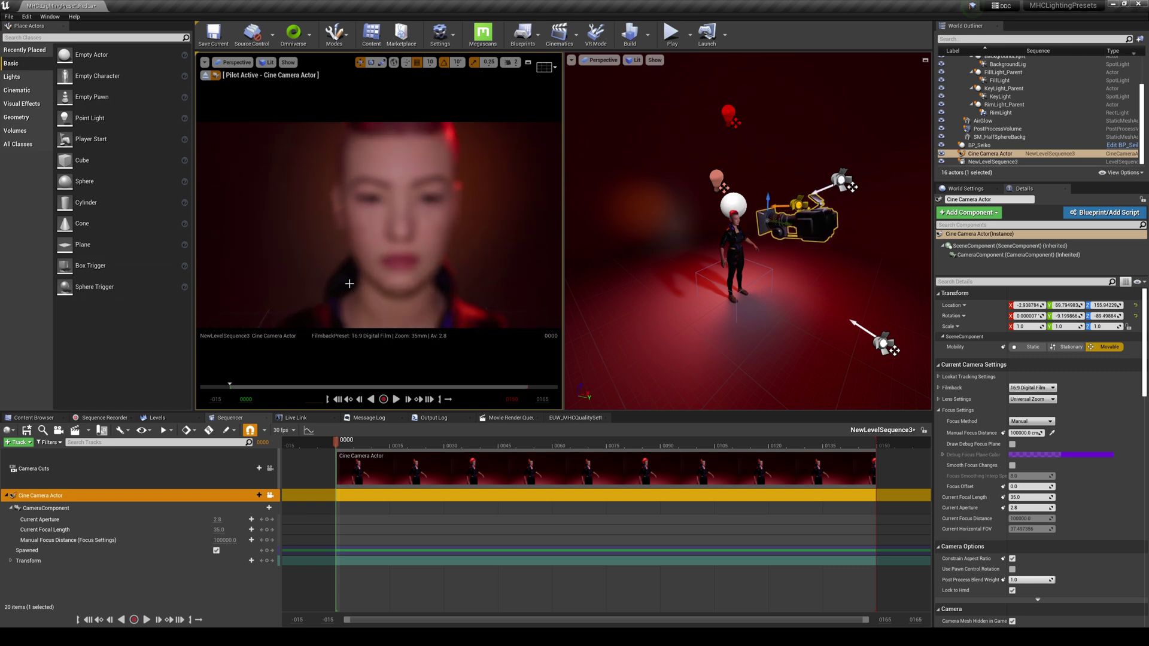
left_click(1012, 445)
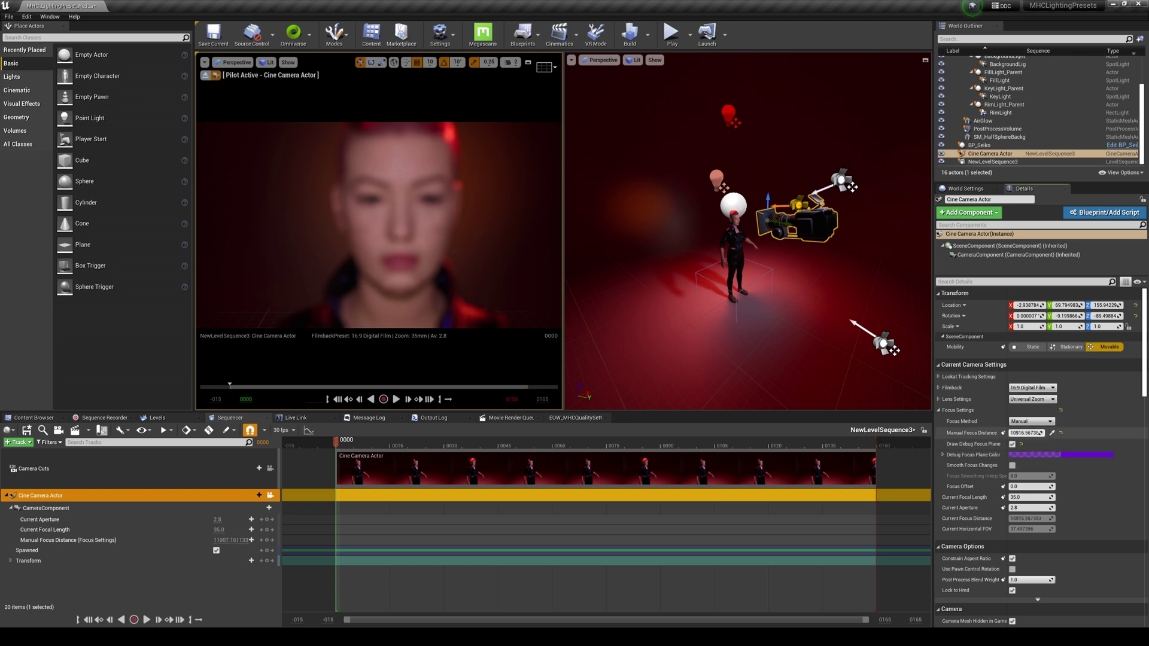
left_click_drag(1026, 432, 994, 433)
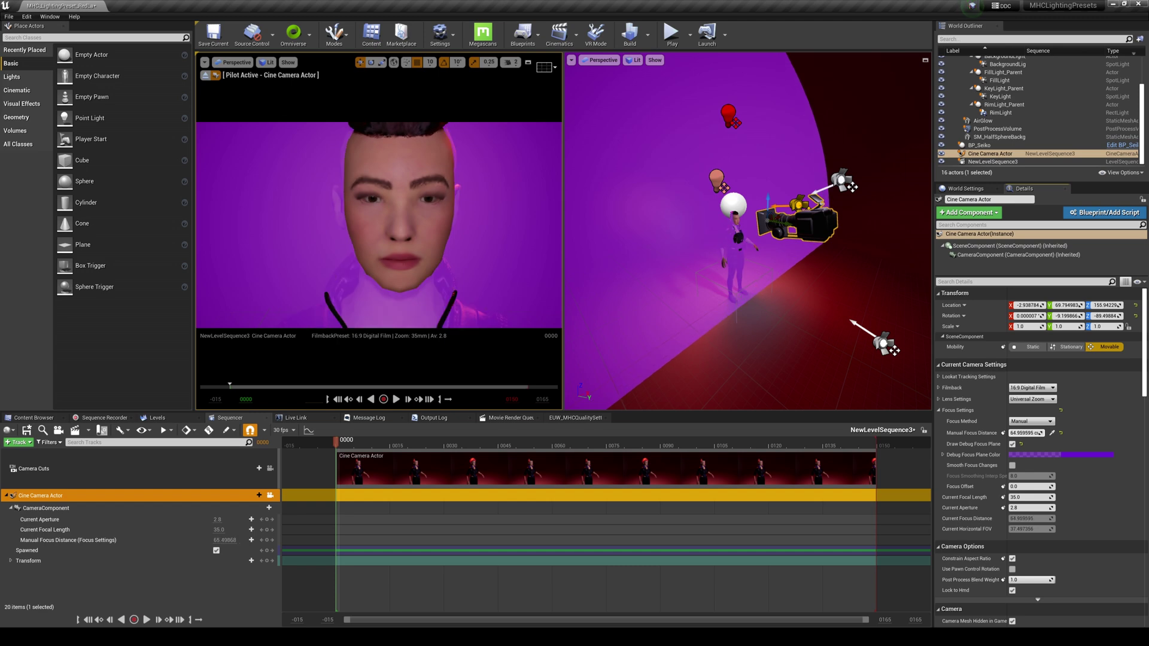
Set both Num LODs and Forced LOD to 1 on BP_Seiko's LODSync component.
left_click(978, 145)
scroll(987, 252, "down", 5)
left_click(975, 270)
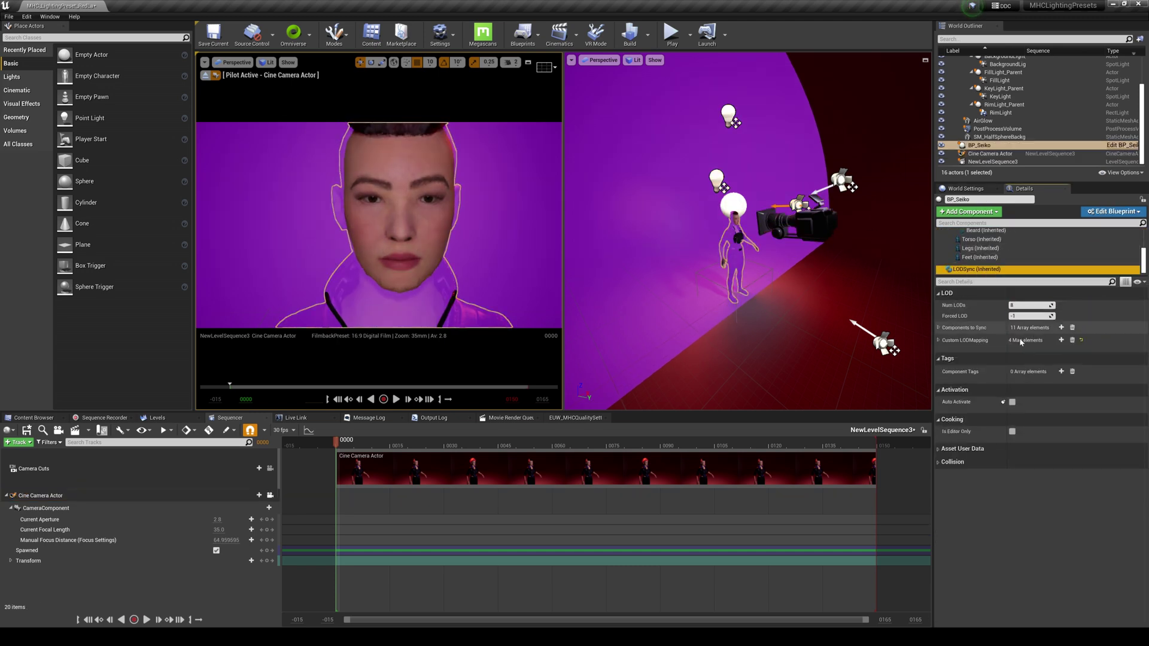
type("1")
key("Return")
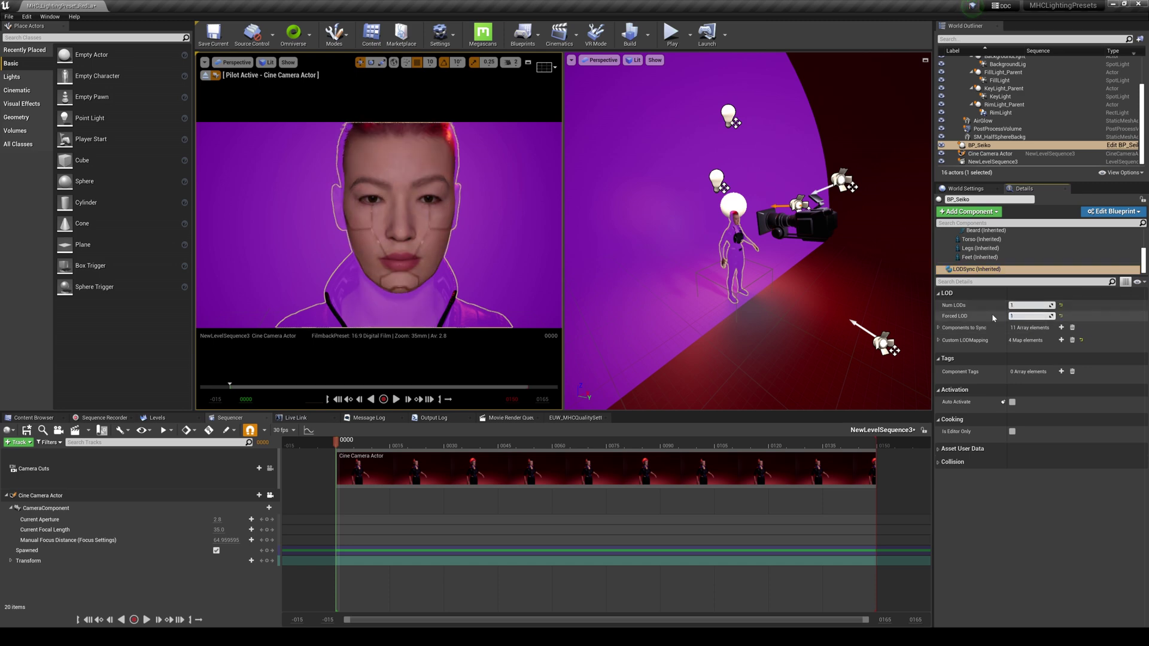
Refine the cine camera's framing of the face and recheck its focus with the debug focus plane, leaving the plane hidden.
left_click(130, 498)
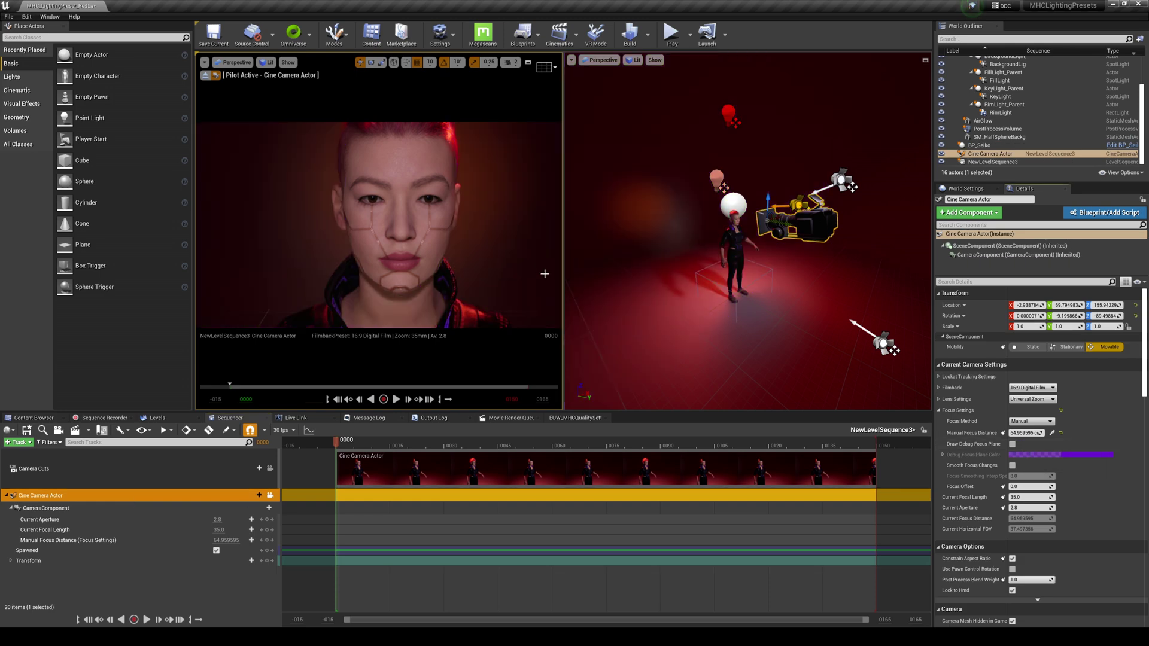
mouse_move(526, 265)
right_mouse_down()
mouse_move(525, 255)
mouse_move(526, 265)
right_mouse_up()
key("d")
key("a")
key("d")
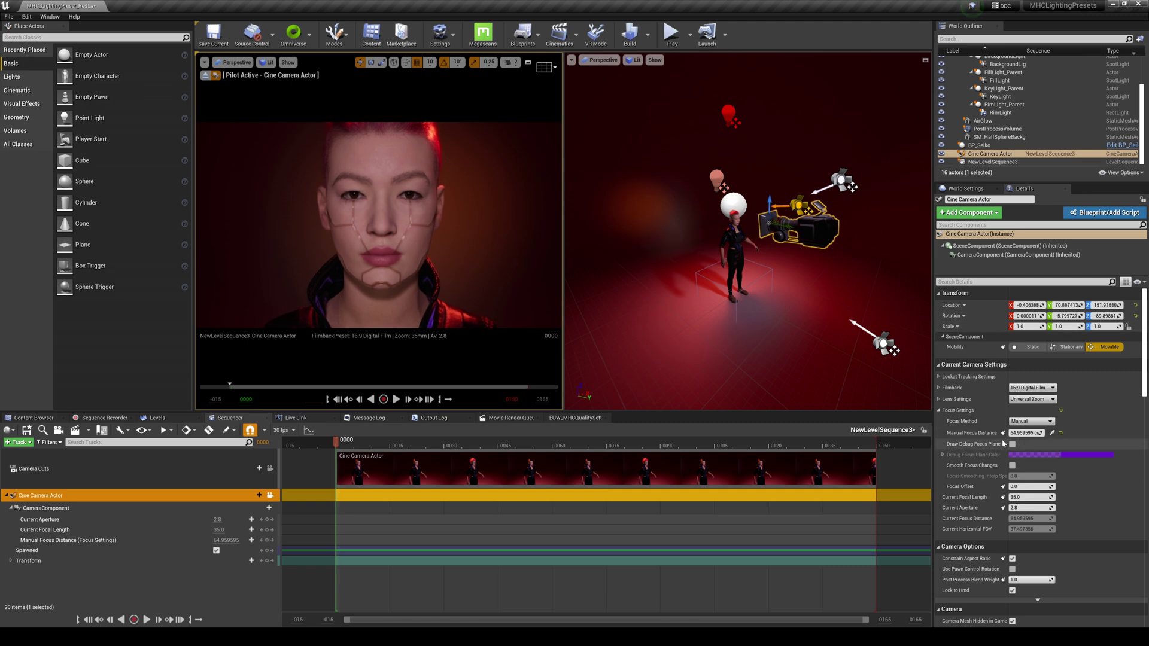
left_click(1012, 444)
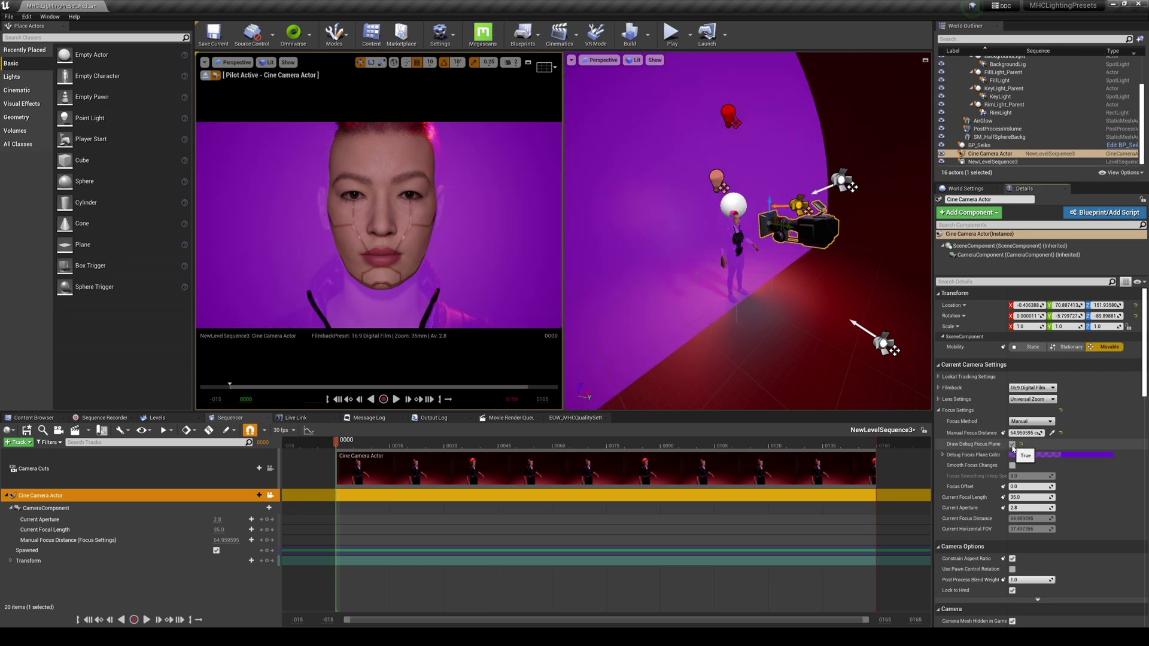
left_click(1012, 445)
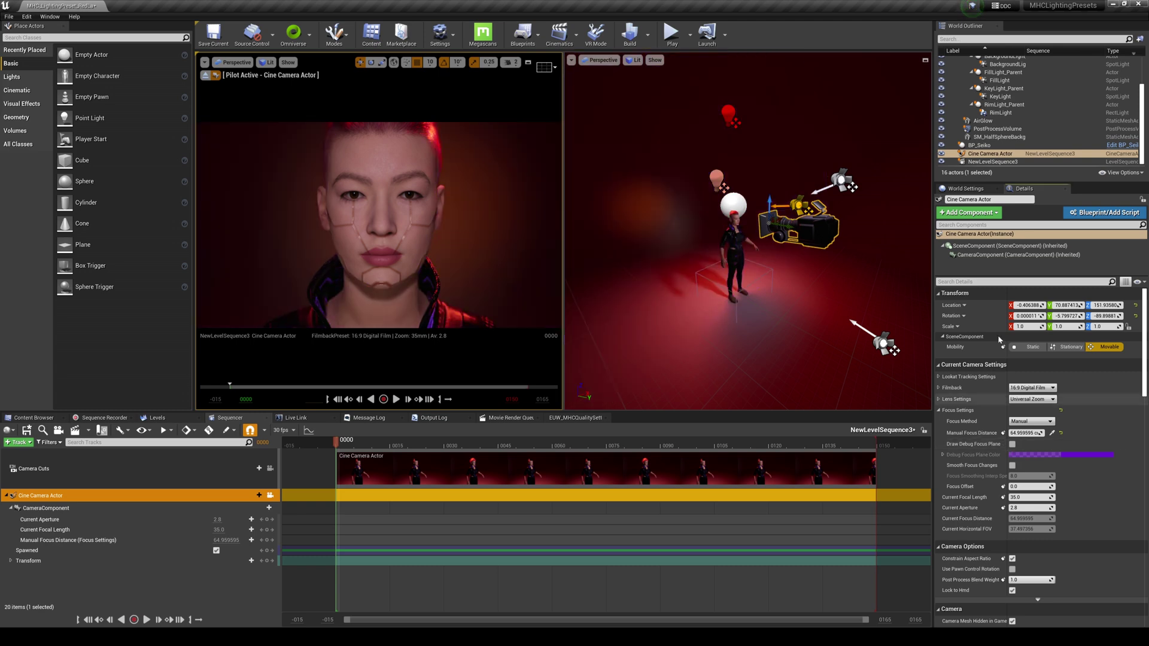
Select the AmbientLight above the character and toggle its visibility off and on to compare its contribution.
left_click(729, 114)
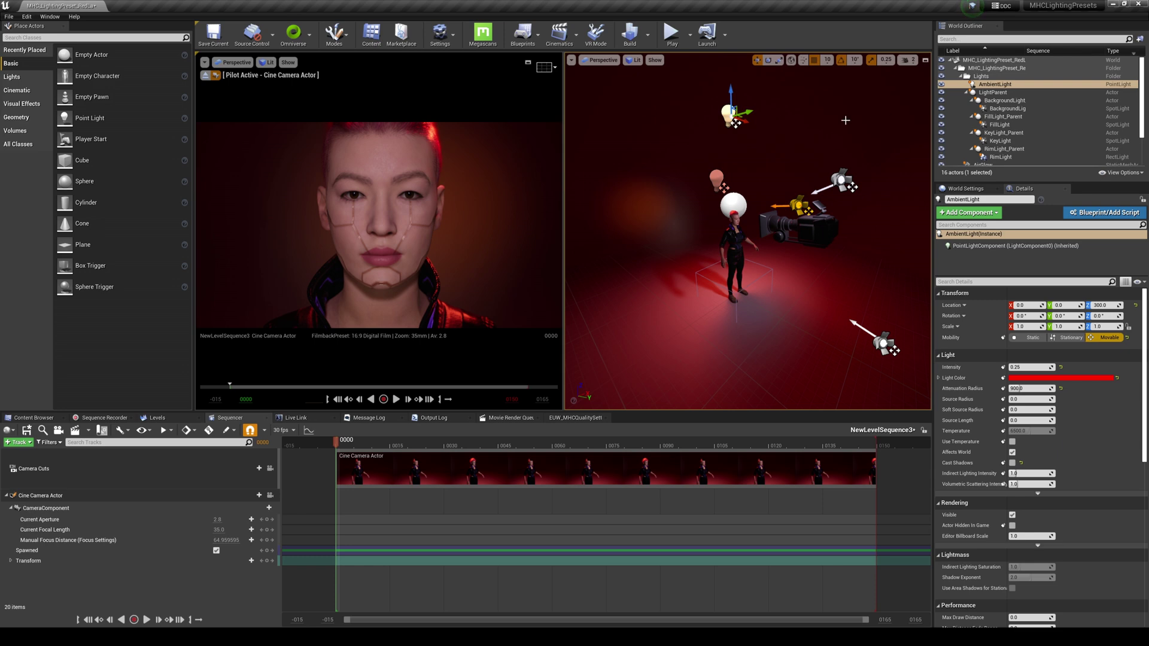
left_click(941, 84)
left_click(941, 85)
left_click(942, 85)
left_click(942, 85)
right_click_drag(740, 164, 771, 168)
Select the RimLight behind the character and toggle its visibility off and on to compare its effect on the hair and shoulders.
left_click(697, 185)
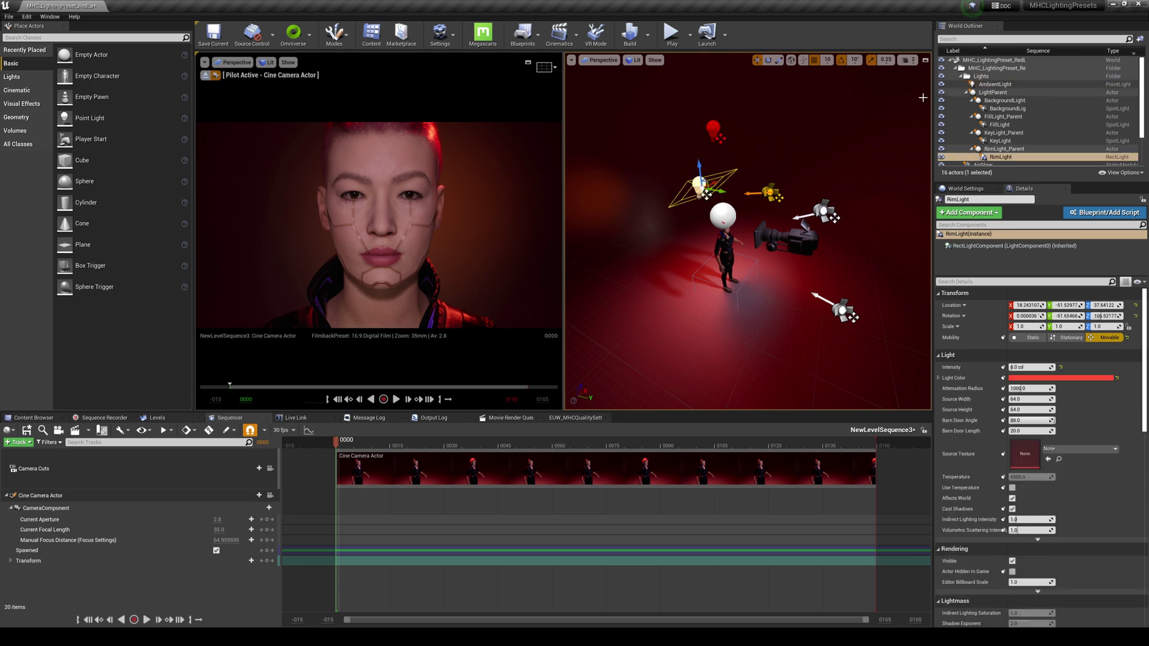
left_click(941, 157)
left_click(941, 157)
left_click(941, 157)
left_click(941, 158)
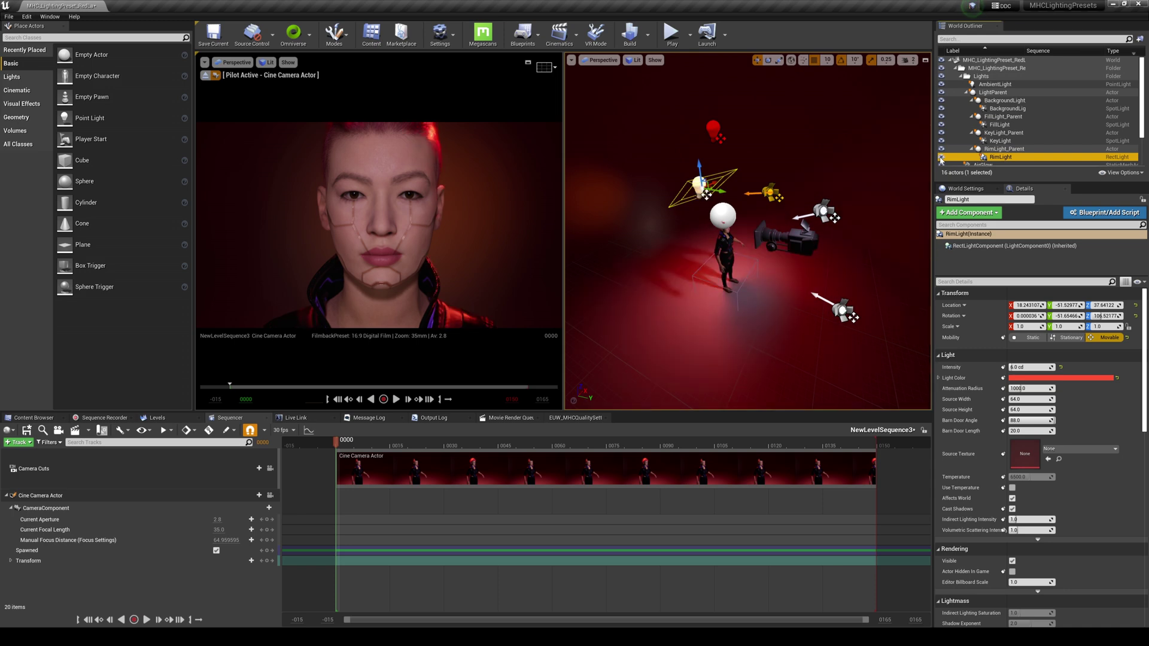
Select the FillLight below the camera and toggle its visibility repeatedly to compare its effect on the face.
left_click(847, 309)
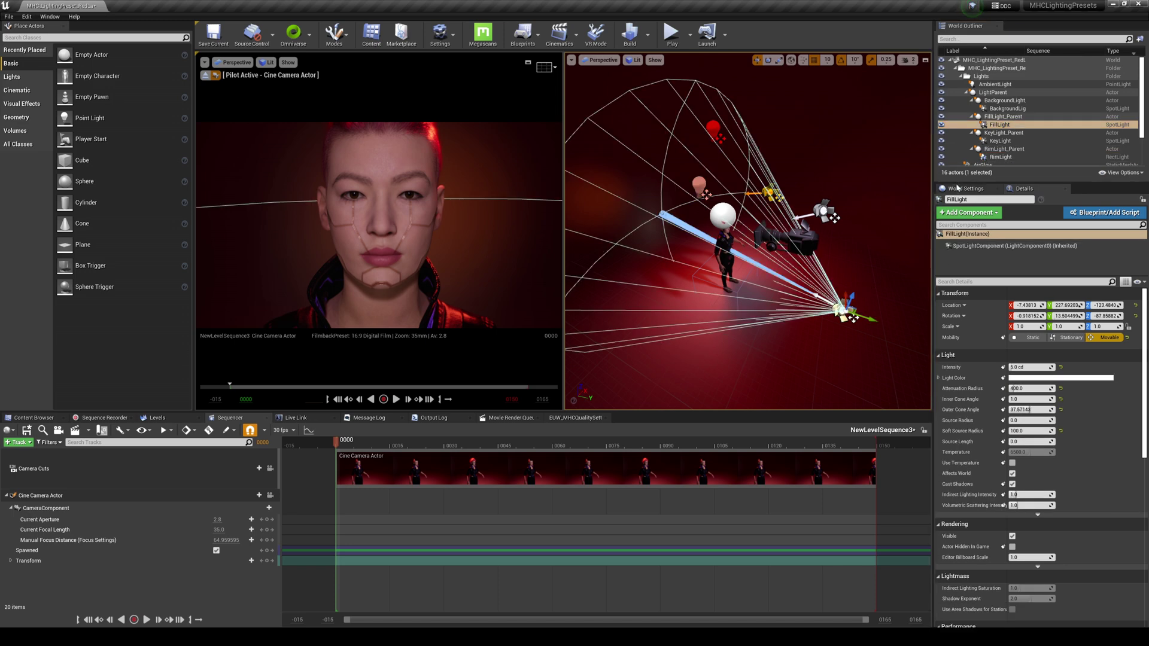
left_click(941, 125)
left_click(941, 125)
left_click(941, 125)
left_click(941, 127)
left_click(942, 126)
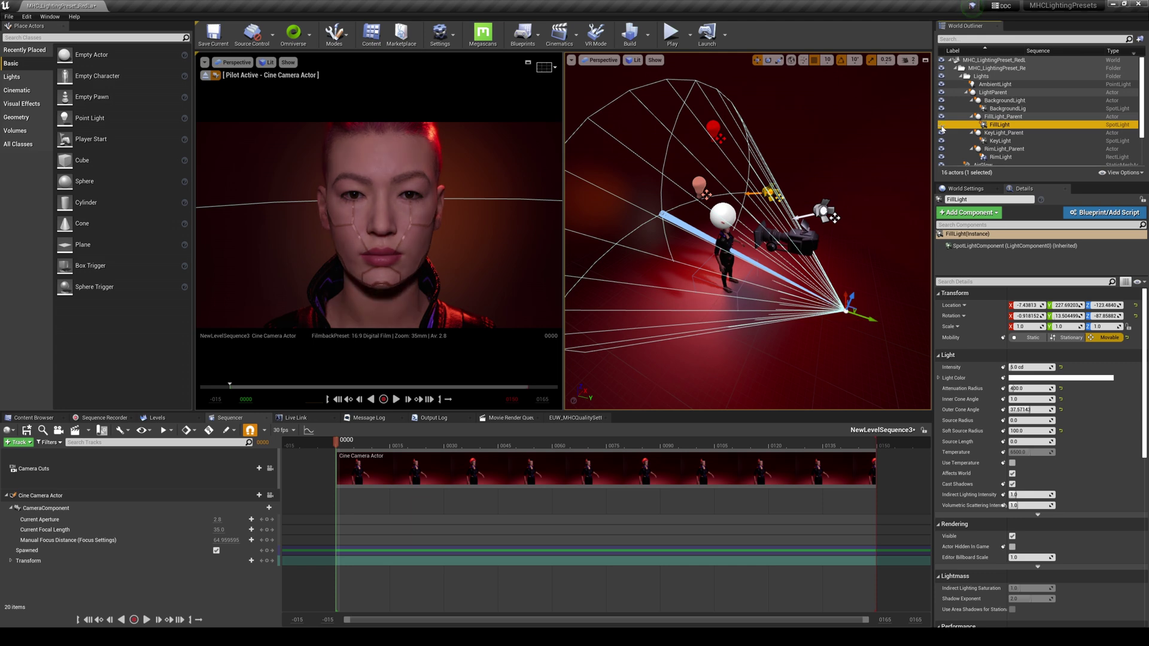
left_click(941, 127)
left_click(942, 127)
left_click(941, 127)
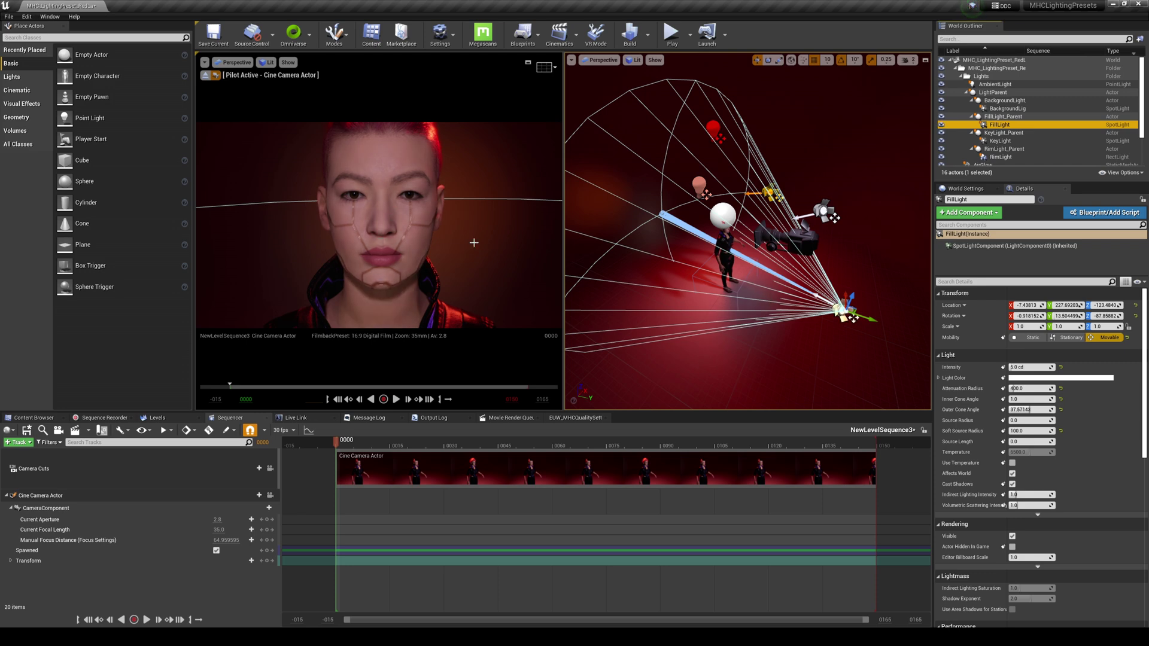
Toggle the KeyLight's visibility off and on, and focus the free view on it to examine its placement.
left_click(942, 140)
left_click(941, 140)
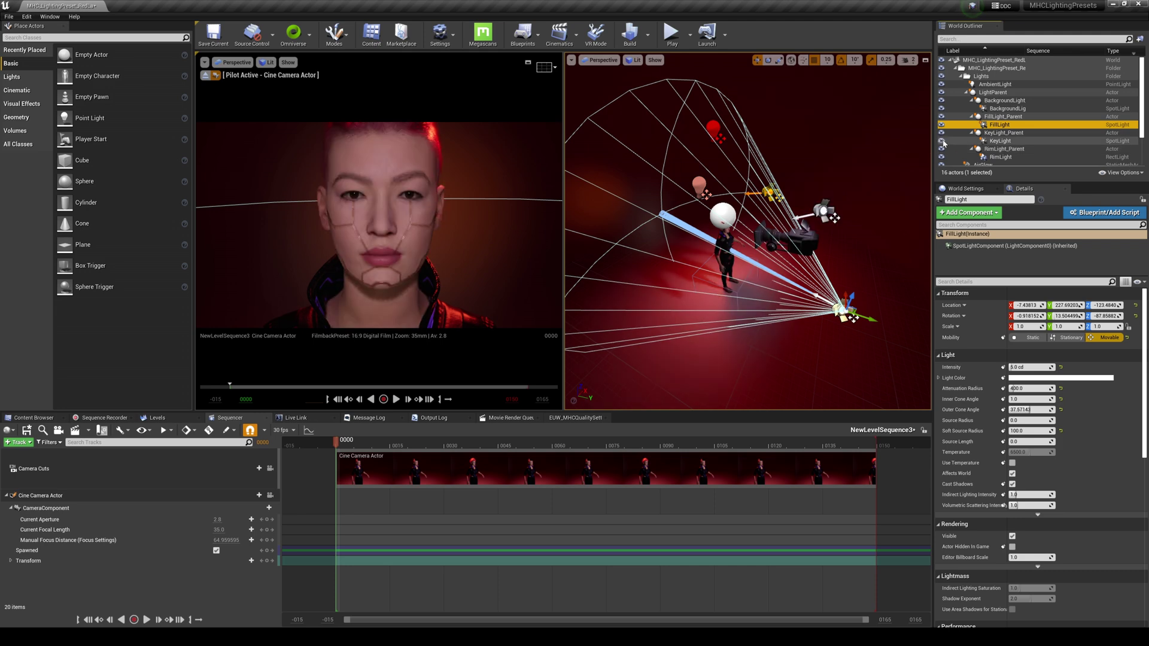
double_click(993, 141)
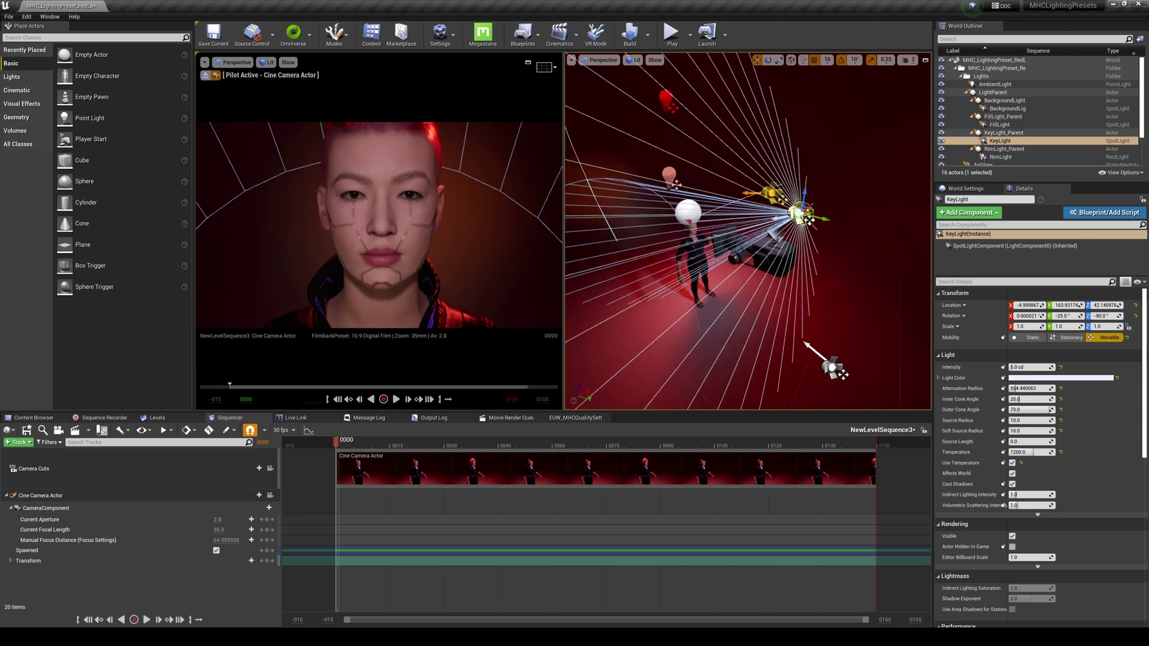
left_click_drag(827, 197, 742, 261, "alt")
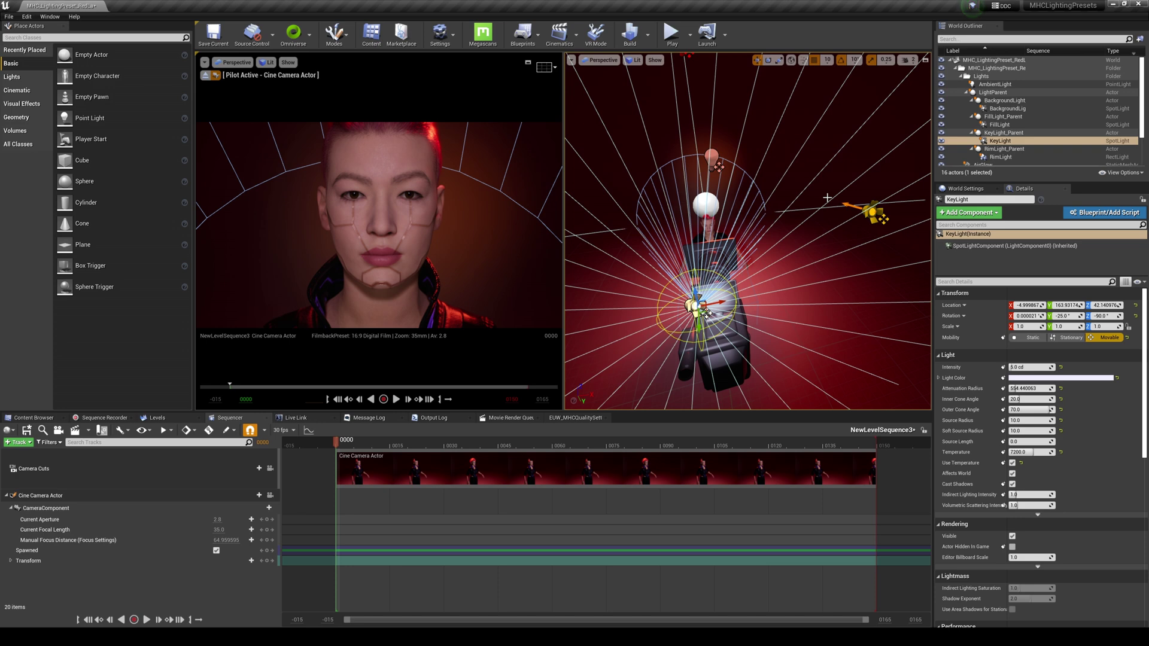
Move the KeyLight to the character's side at about X -137, Y 26, Z 28 and rotate it to about 5.4° in Z.
left_click_drag(718, 302, 633, 320)
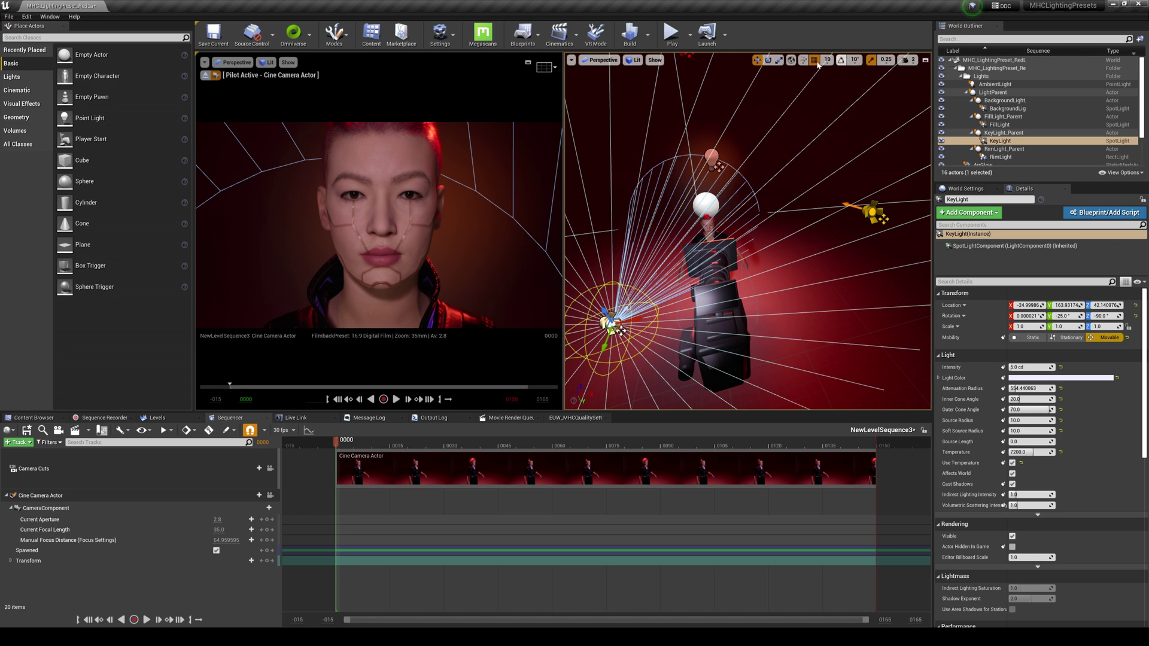
left_click(842, 60)
left_click_drag(605, 341, 590, 201)
right_click_drag(589, 201, 568, 185)
left_click_drag(709, 232, 850, 293, "alt")
key("e")
left_click_drag(745, 280, 721, 200)
key("w")
scroll(721, 200, "up", 8)
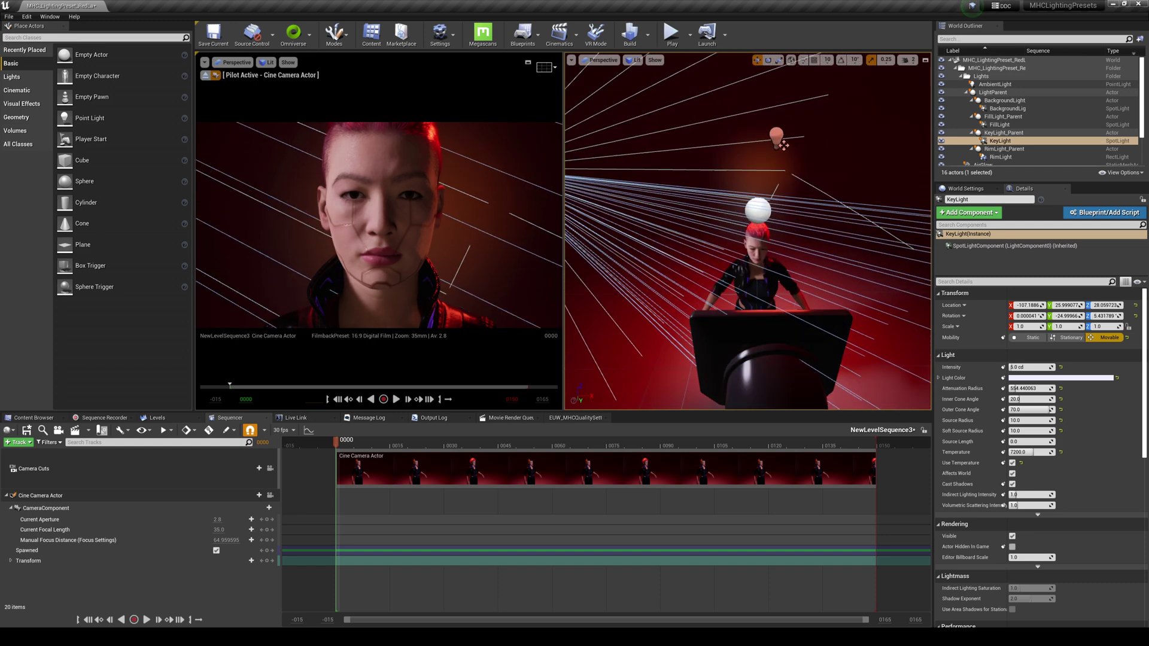
Hide and show the FillLight to compare its effect with the moved KeyLight, and set the FillLight's intensity to 1.0 cd.
left_click(999, 125)
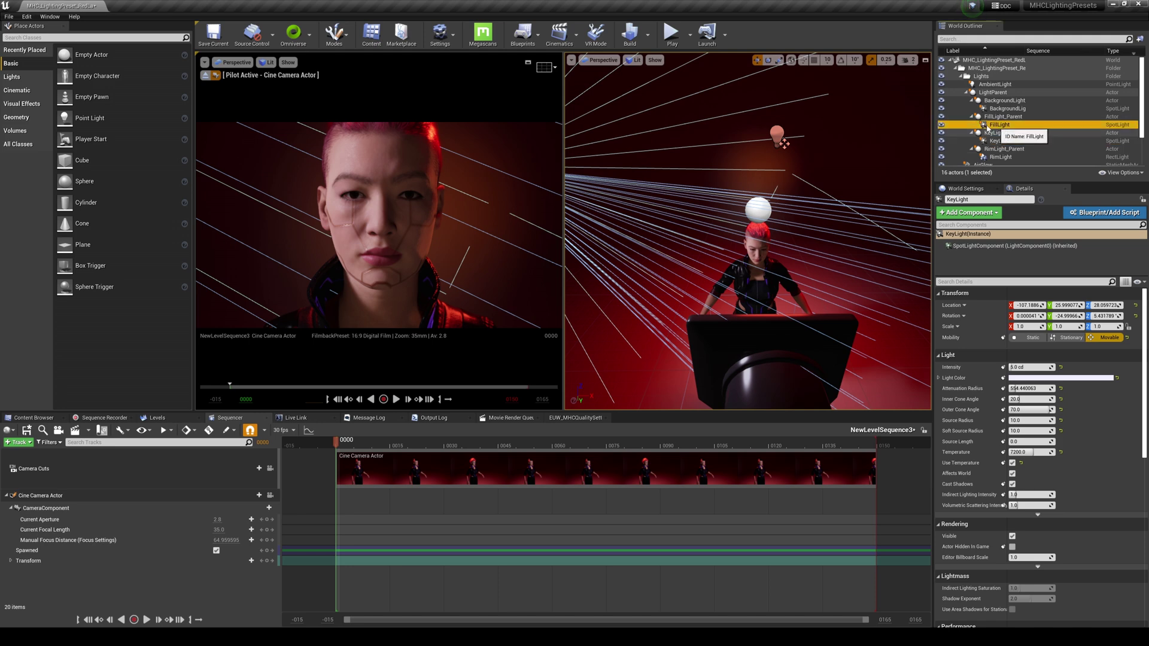
left_click(942, 125)
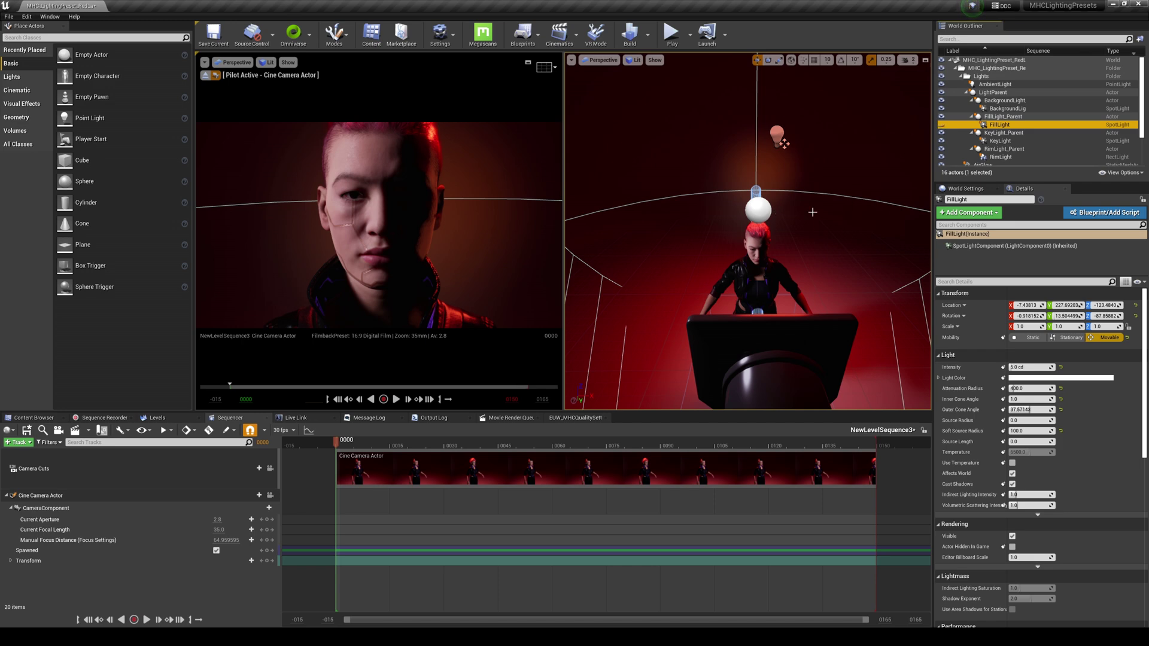
key("f")
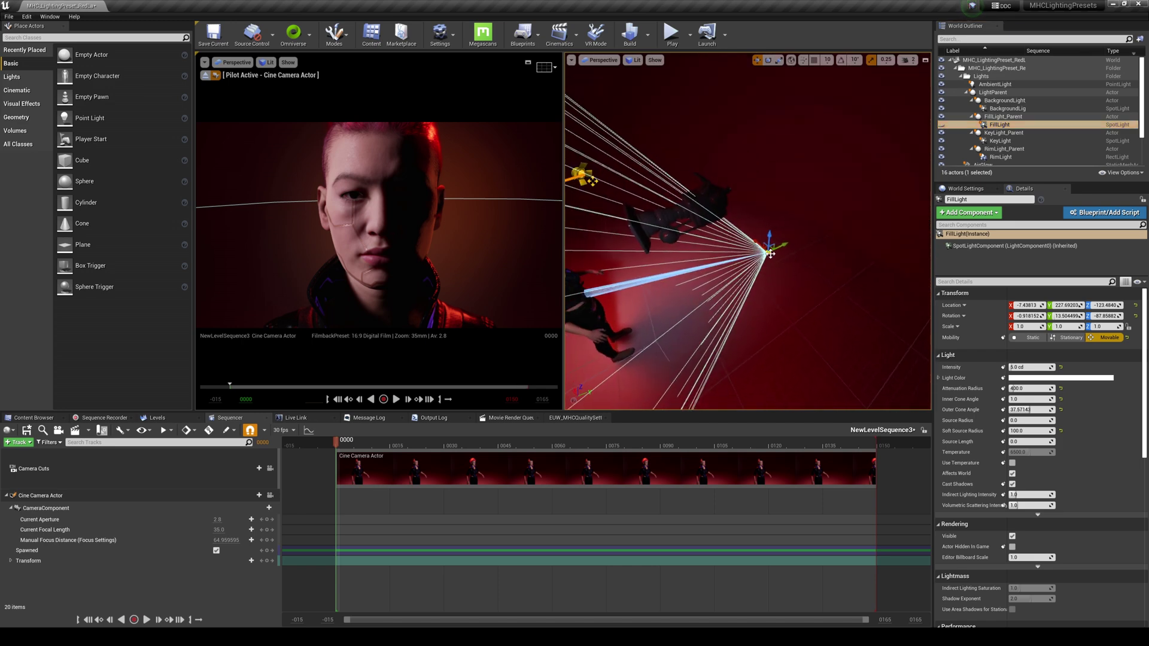
left_click(770, 254)
key("f")
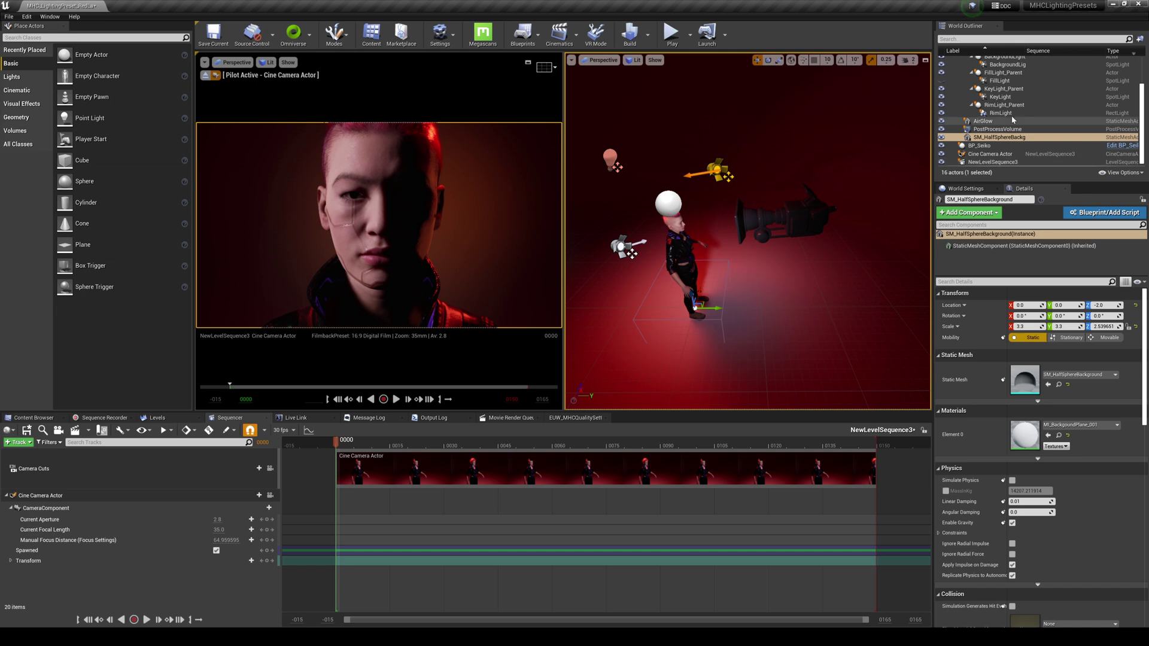
left_click(942, 80)
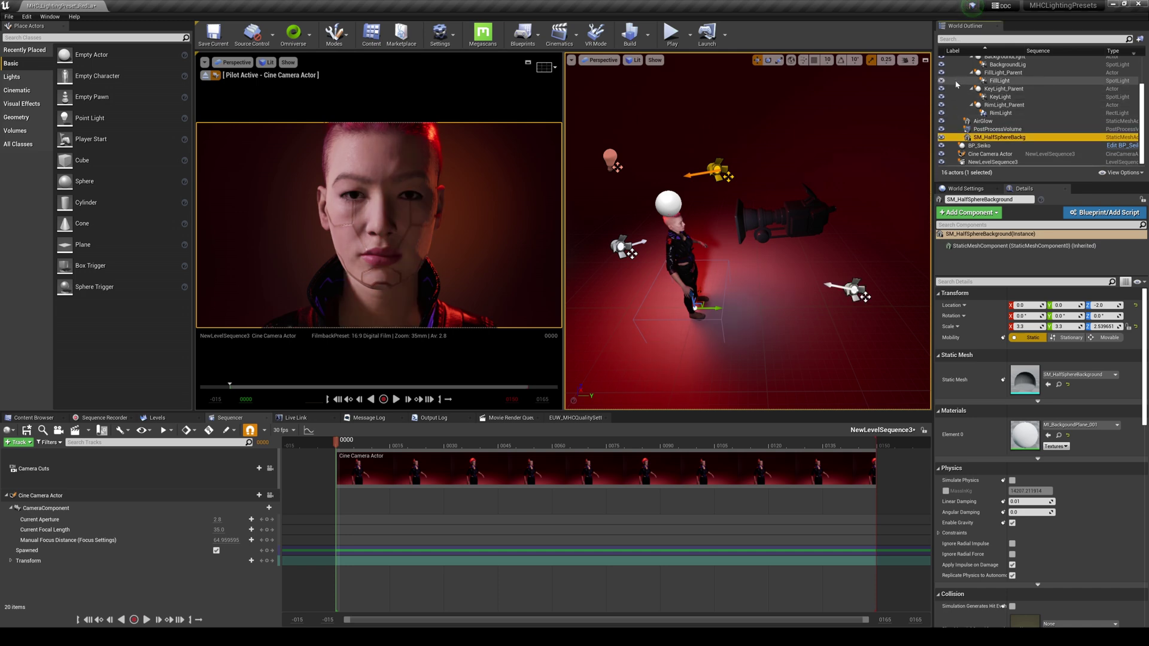
left_click(998, 81)
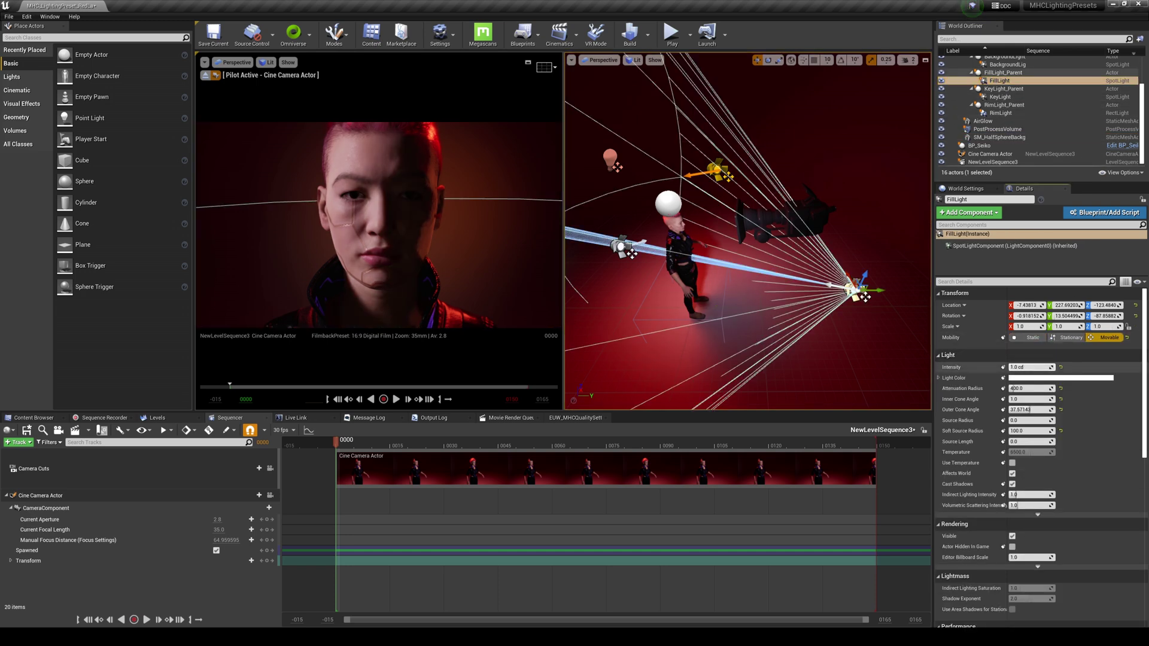
Set the FillLight's intensity to 3.0 cd and its attenuation radius to 100.
left_click(1030, 367)
type("2")
key("Return")
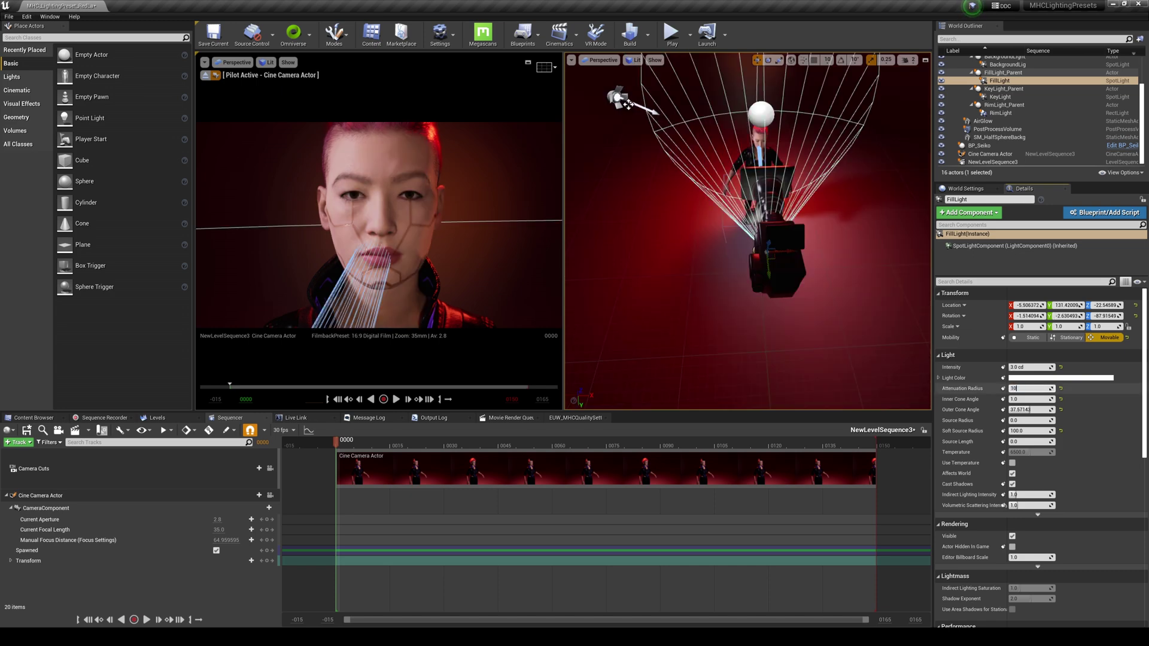
type("0")
key("Return")
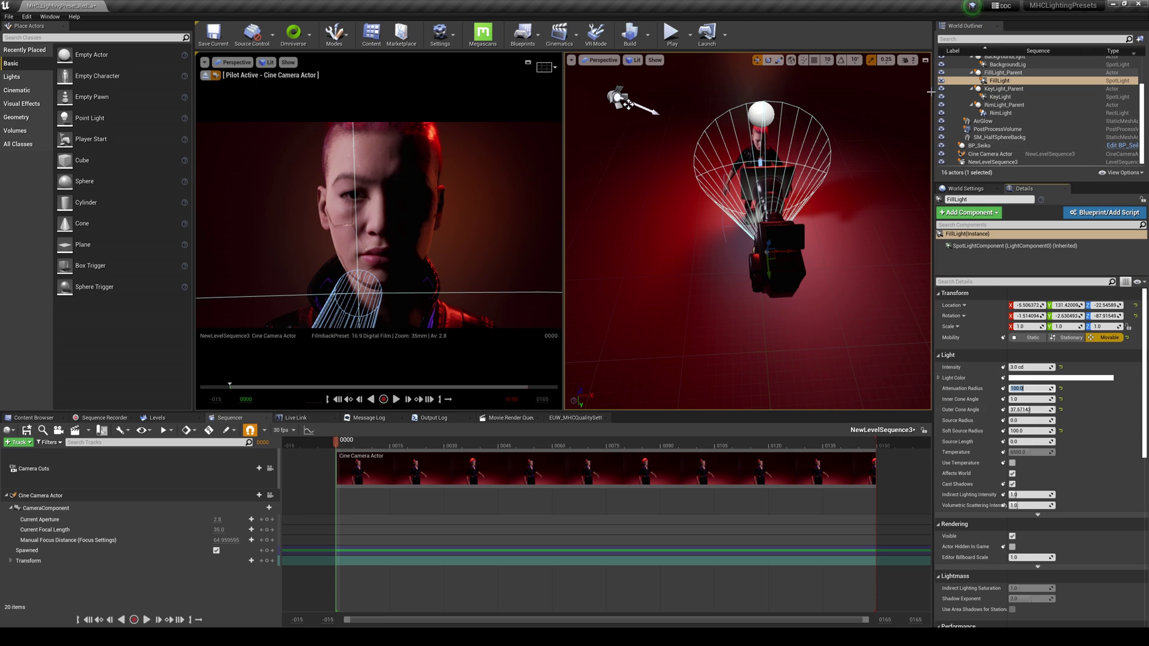
Add a point light to the scene, reset its location to the origin and move it to about Y 163.7 in front of the character.
left_click(948, 83)
left_click_drag(90, 118, 915, 210)
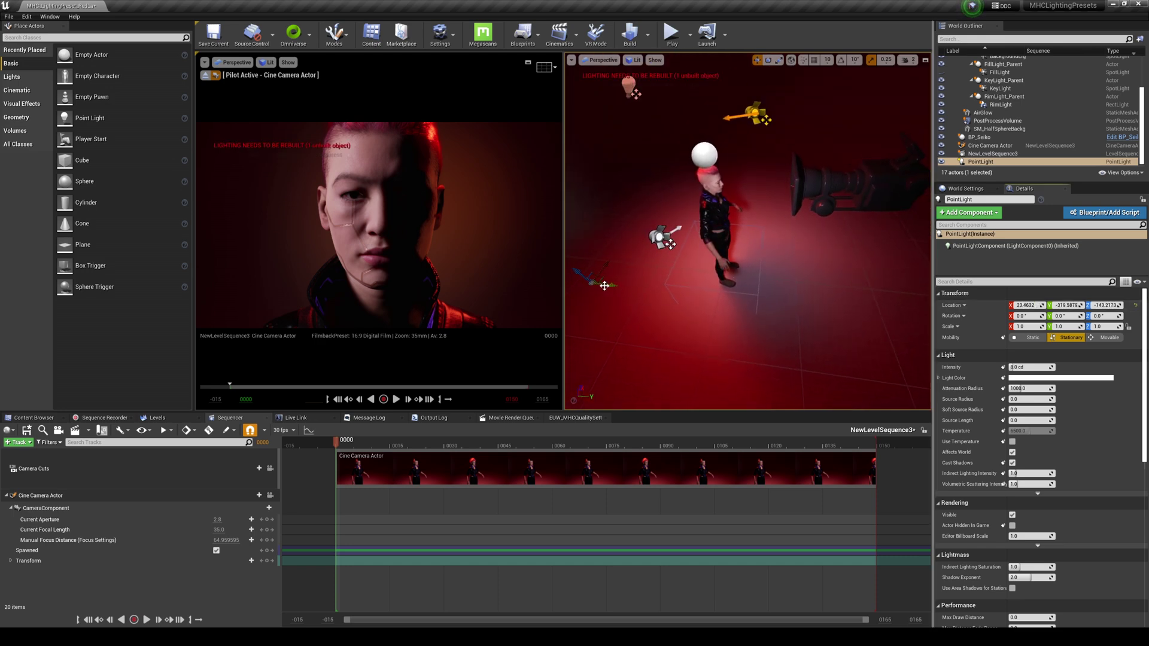
left_click(1133, 306)
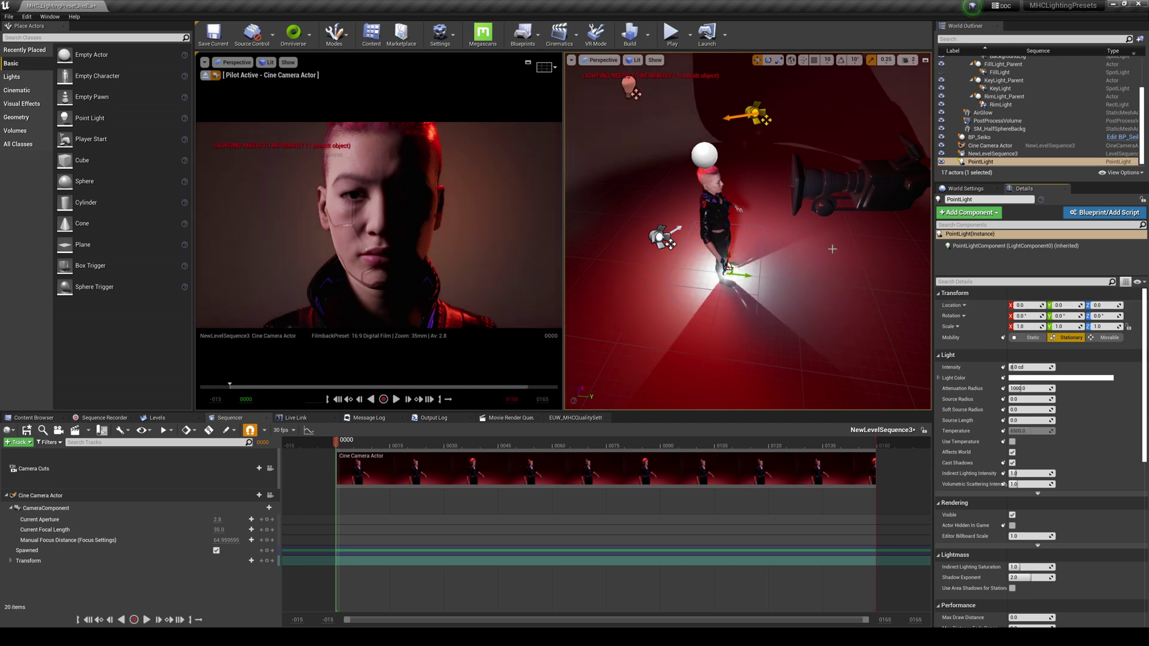
left_click_drag(744, 274, 859, 280)
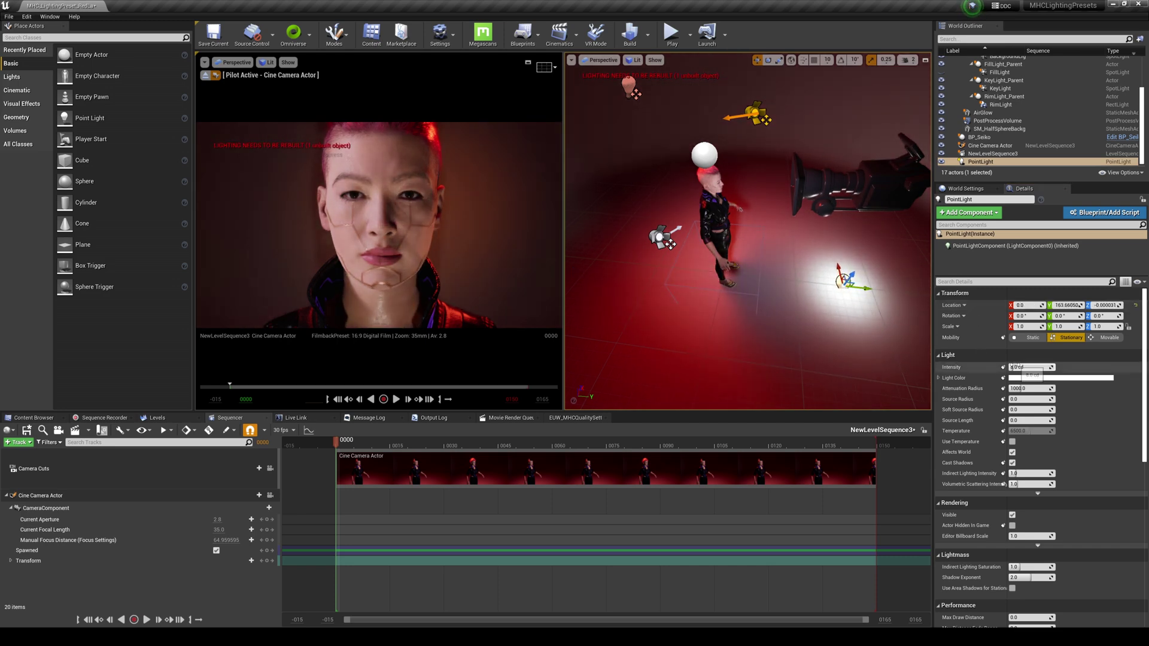
Set the point light's intensity to 2.0 cd and make it Movable.
left_click(1034, 367)
type("2")
key("Return")
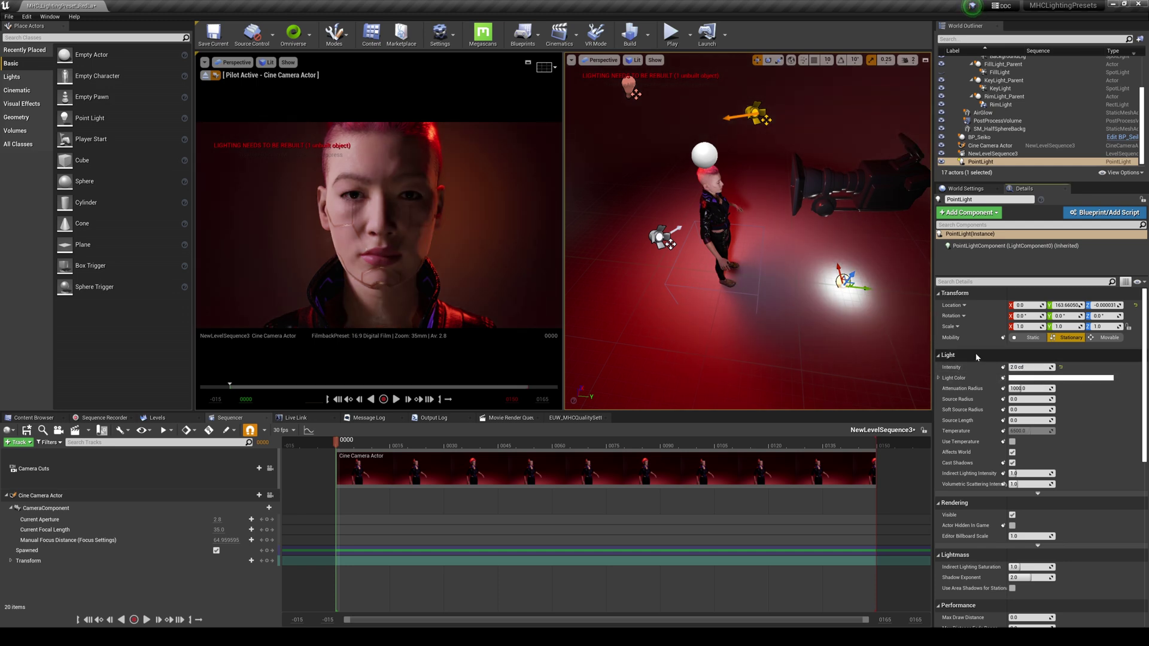
left_click_drag(785, 313, 647, 313, "alt")
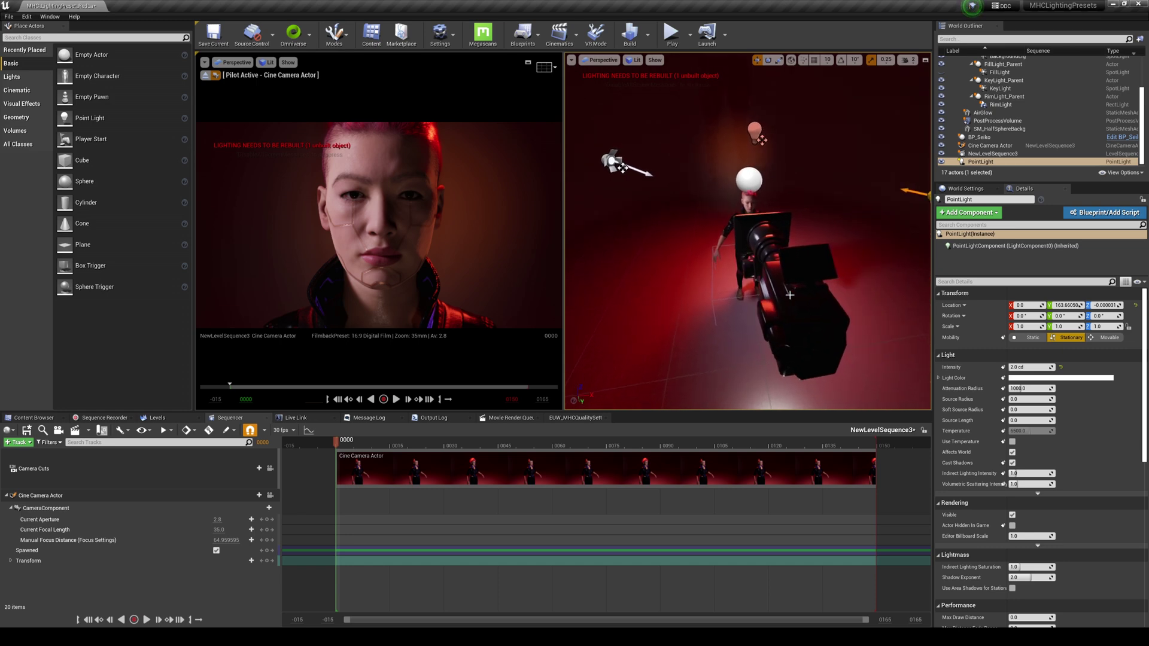
left_click(1103, 340)
left_click(1103, 339)
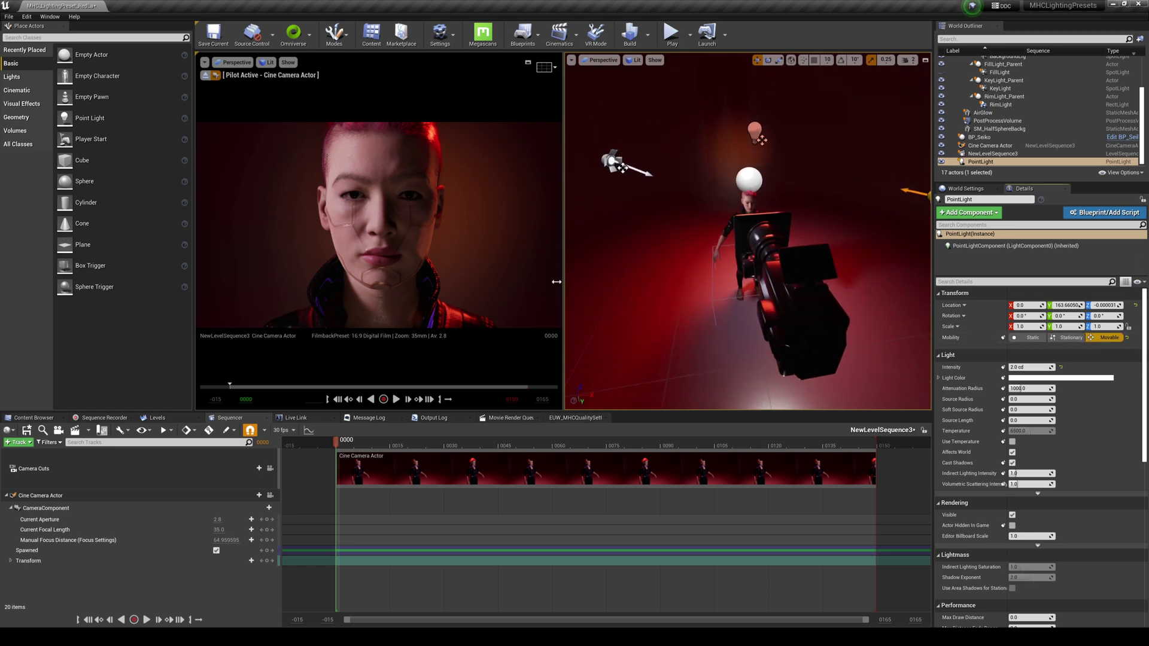
Select the KeyLight beside the character and lower it to about Z 22.8.
left_click_drag(725, 258, 719, 256)
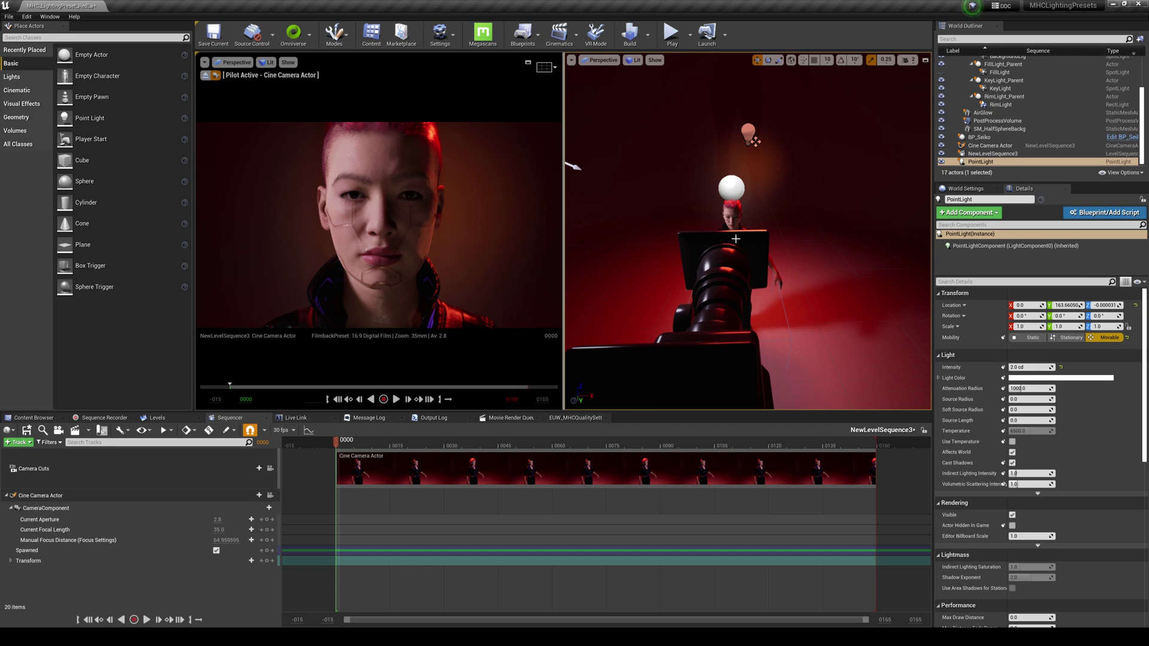
right_click_drag(731, 241, 721, 233)
left_click(598, 171)
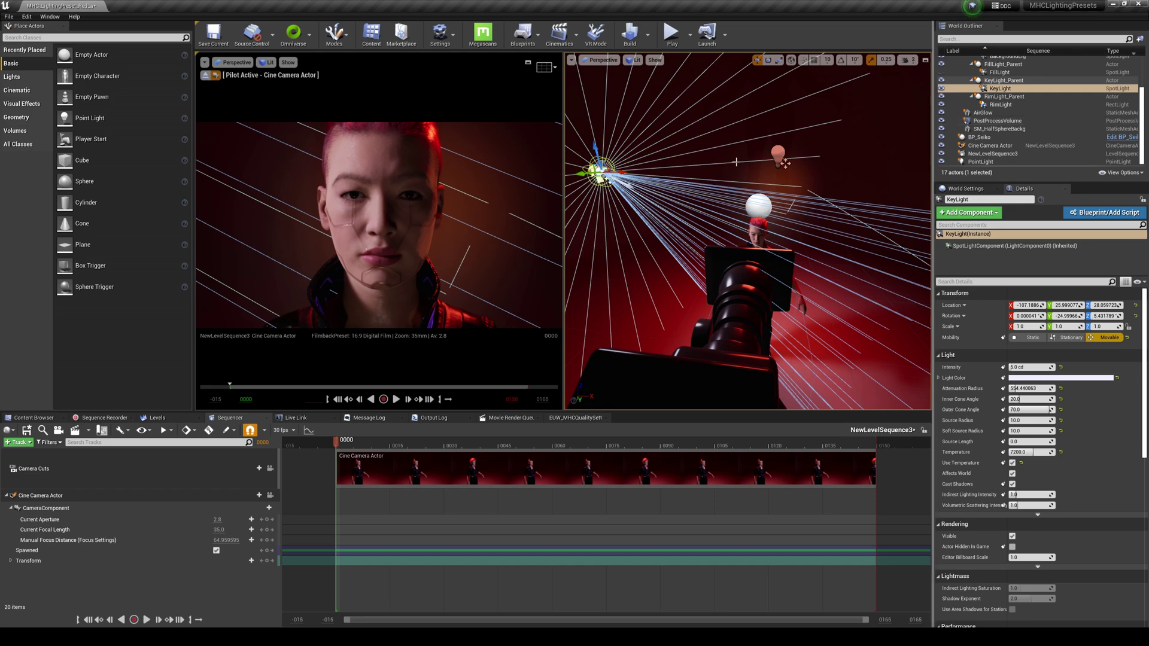
right_click_drag(671, 164, 694, 168)
left_click_drag(653, 155, 662, 188)
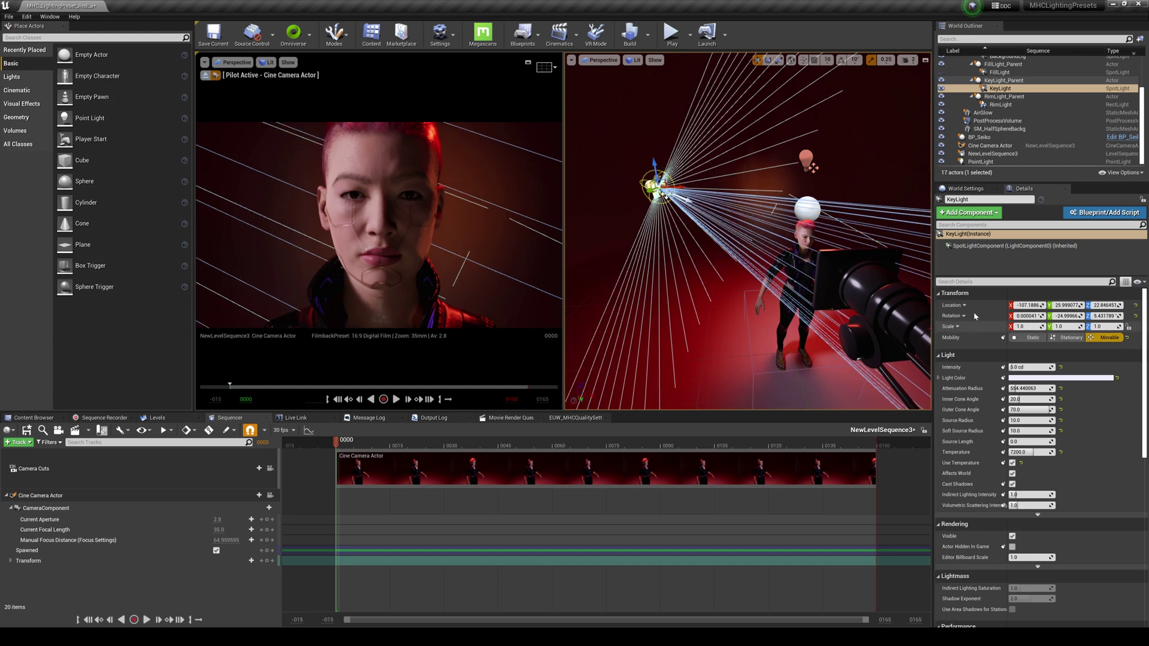
right_click_drag(677, 182, 706, 198)
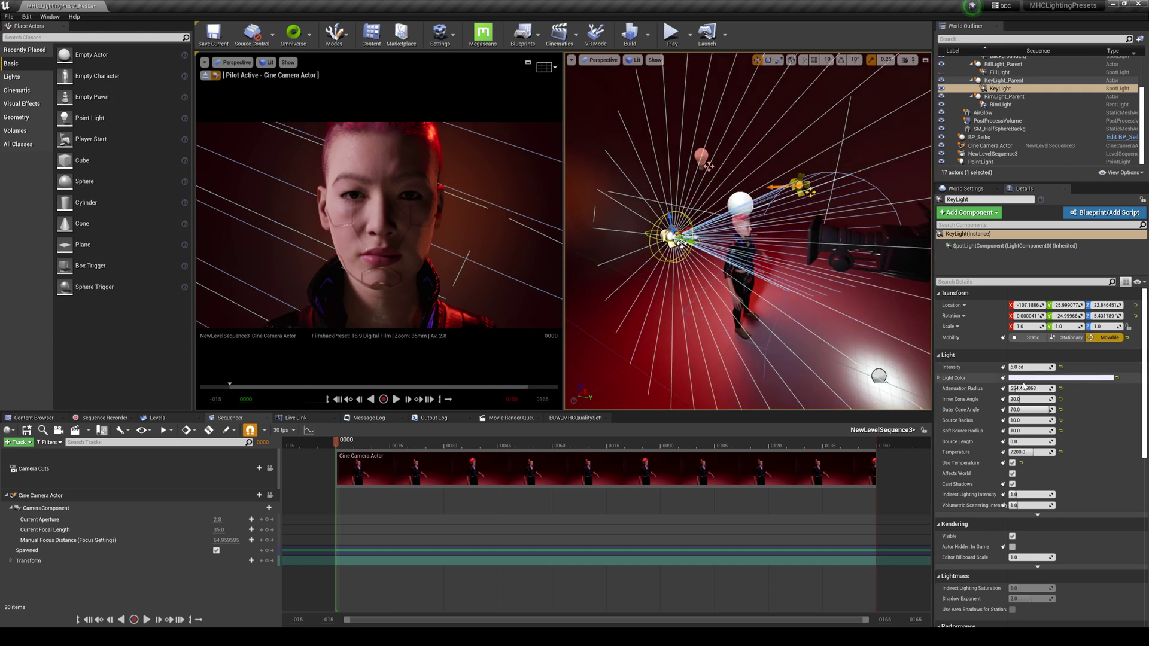
Copy the KeyLight's sRGB hex light color and apply it to the point light.
left_click(1021, 378)
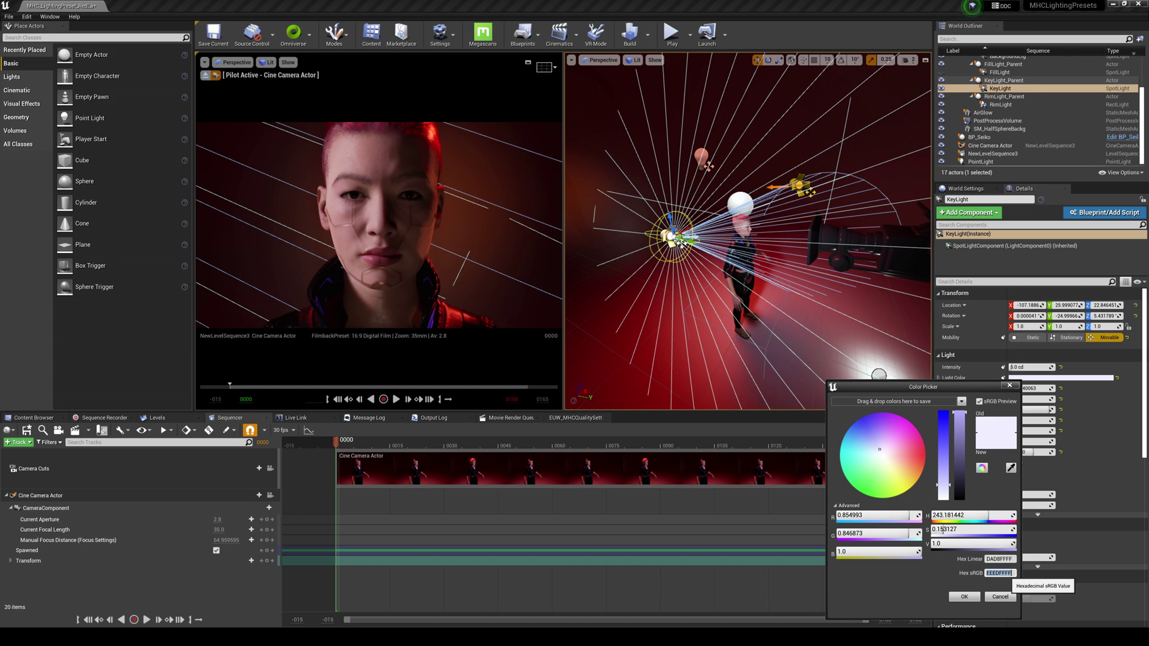
left_click(1009, 574)
key("ctrl+c")
left_click(964, 597)
left_click(878, 376)
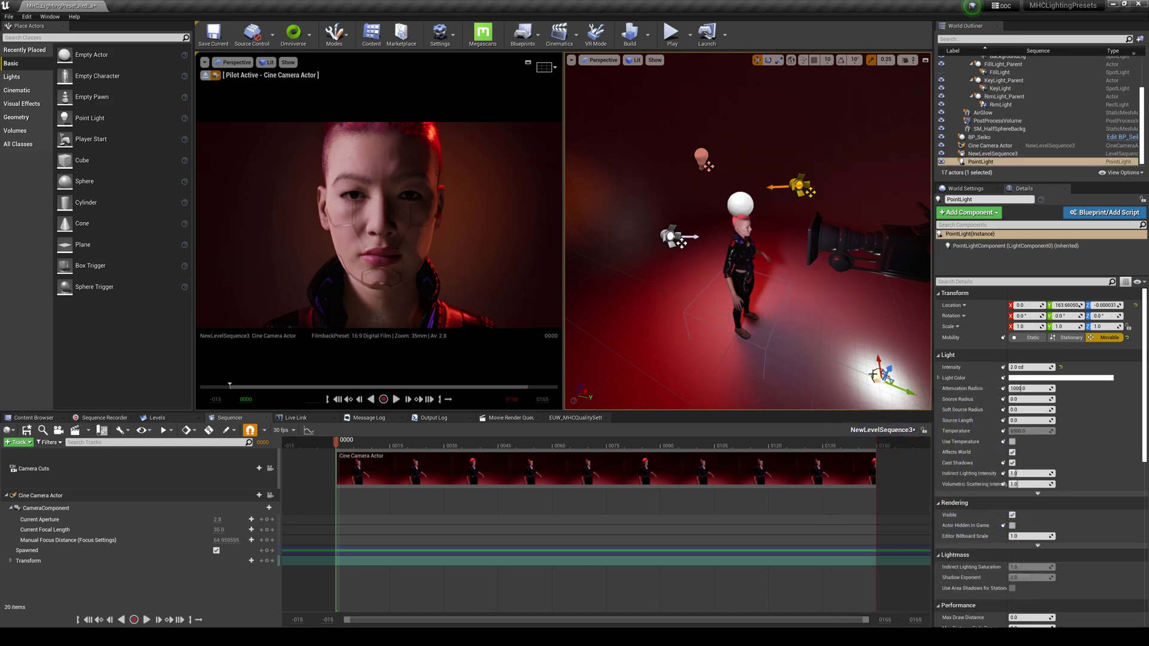
left_click(1060, 378)
left_click(1027, 570)
key("ctrl+v")
left_click(1004, 594)
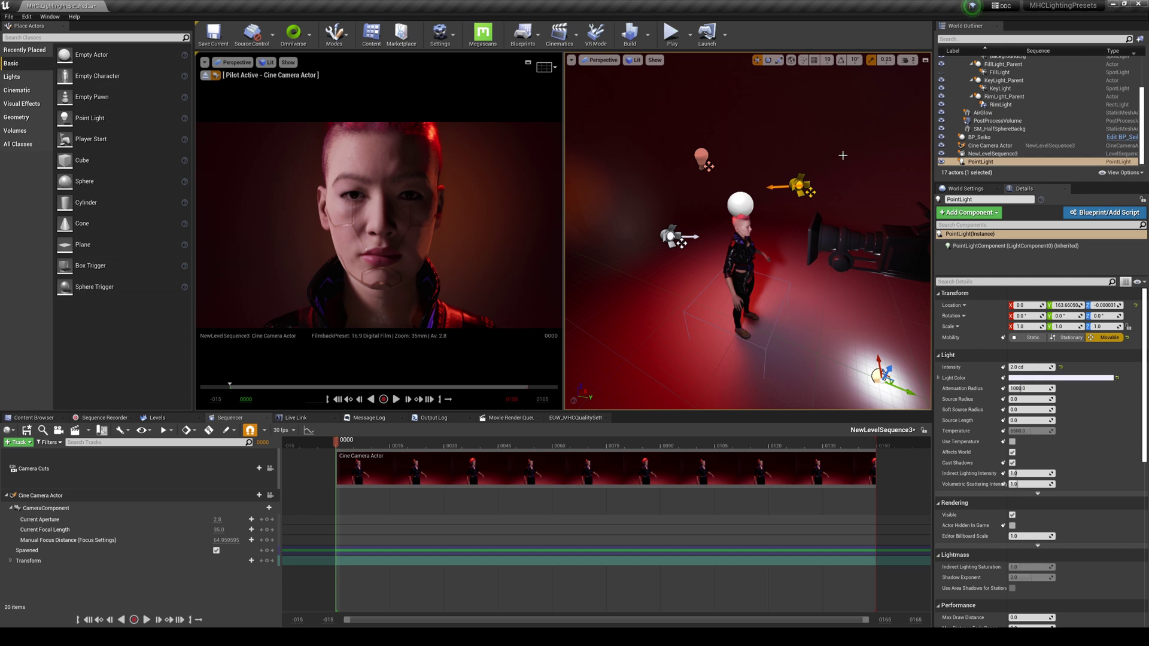
Change the RimLight's light color to pure red by setting both green and blue to 0.
left_click(1000, 105)
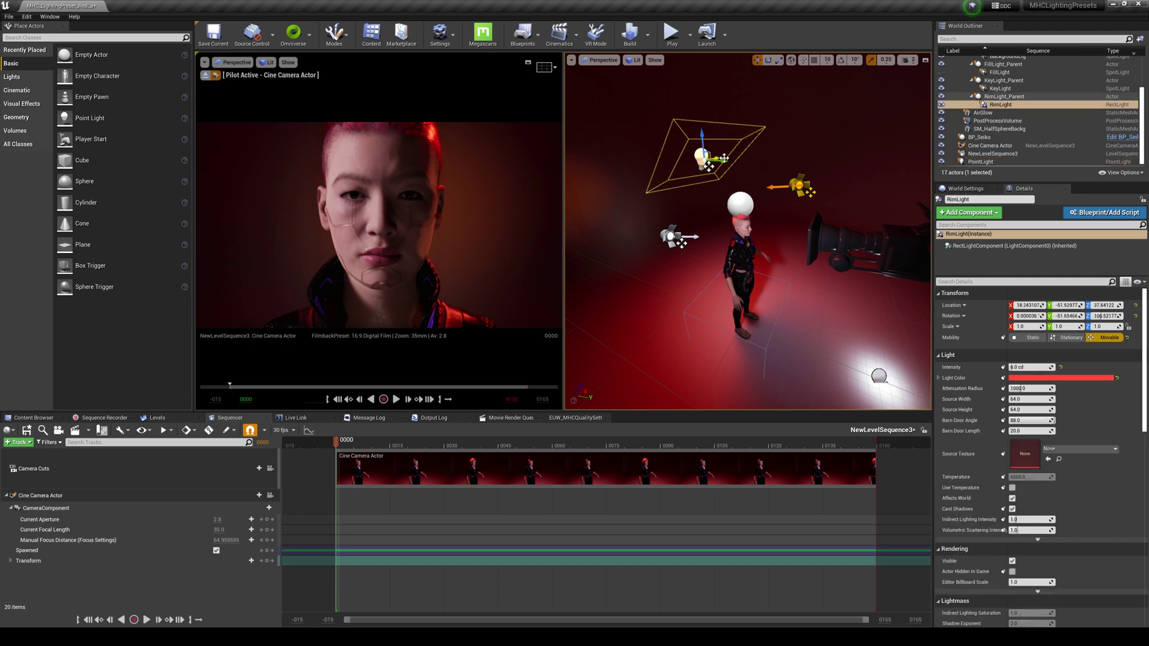
left_click(1039, 378)
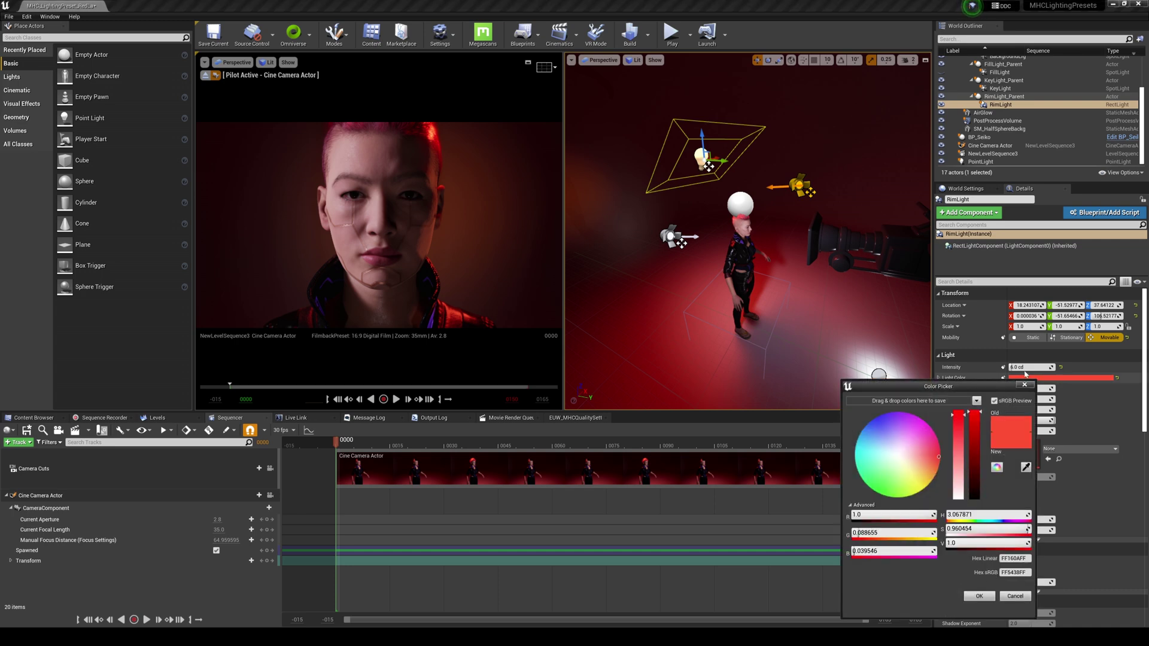
left_click(866, 534)
type("0")
key("Tab")
type("0")
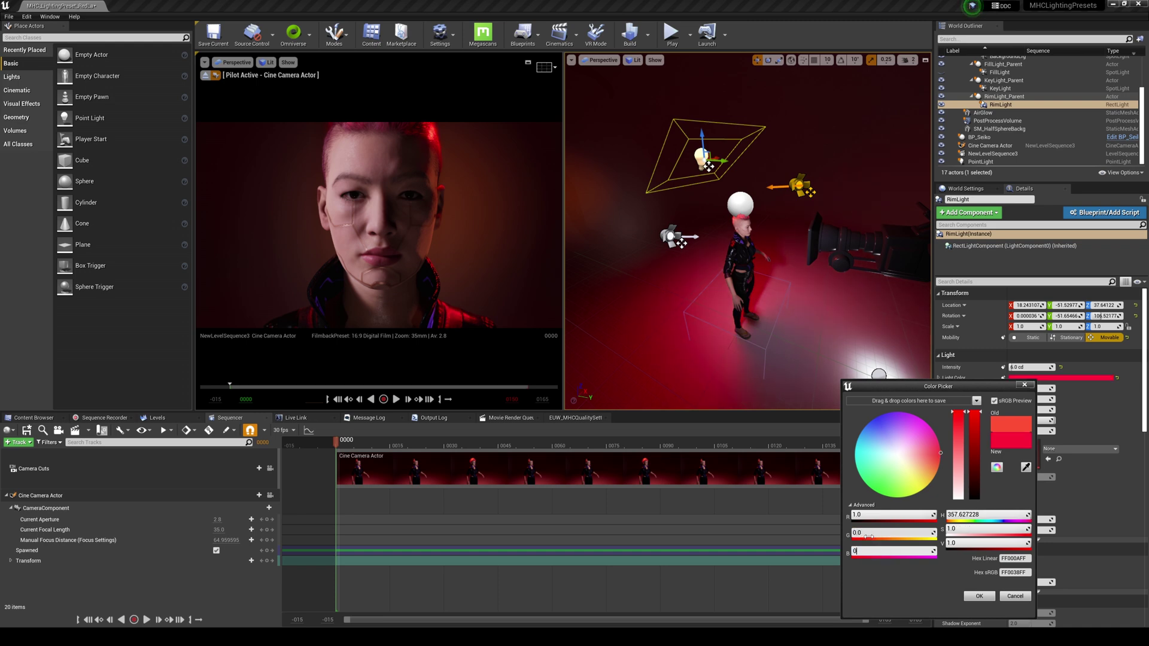
left_click(979, 596)
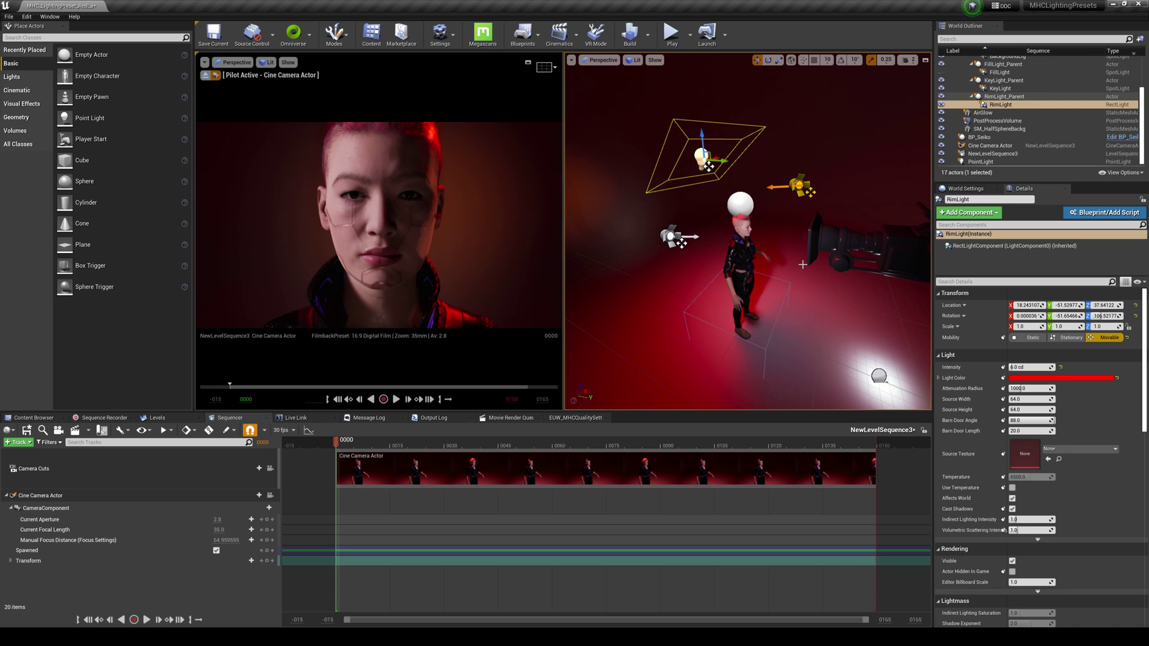
right_click_drag(800, 261, 880, 272)
key("g")
key("g")
right_click_drag(774, 263, 849, 263)
right_click_drag(766, 242, 783, 263)
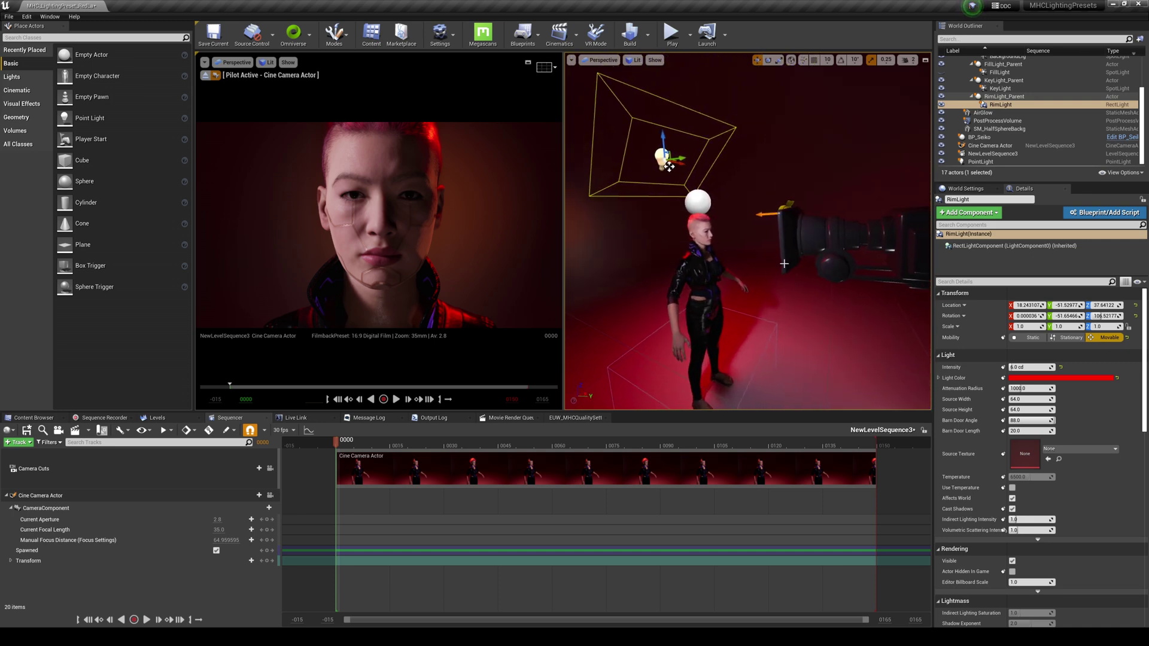
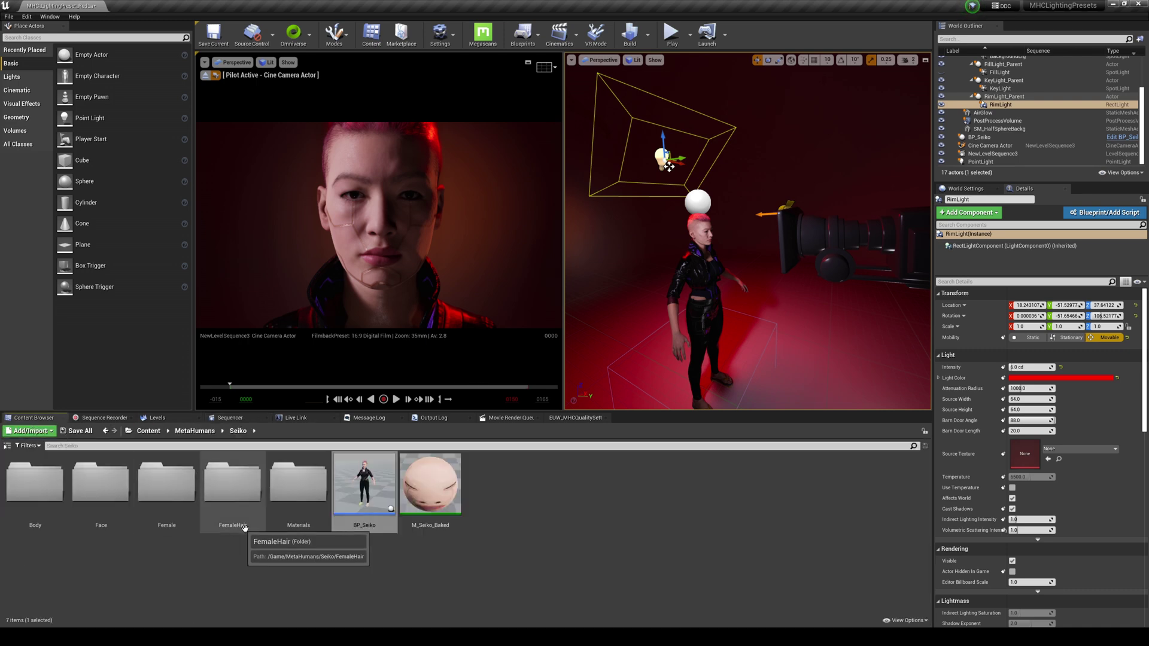
Open the MHC_LightingPreset_Split_RT map from the Maps/MHC_LightingPresets_RT folder.
left_click(148, 430)
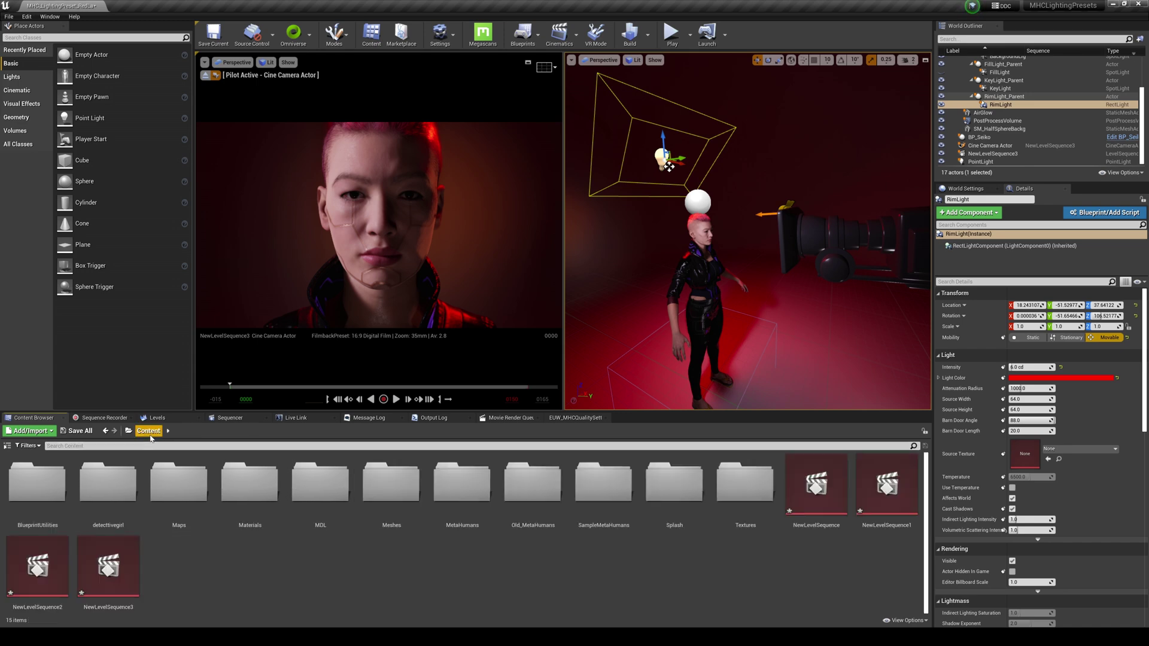
double_click(204, 499)
double_click(107, 501)
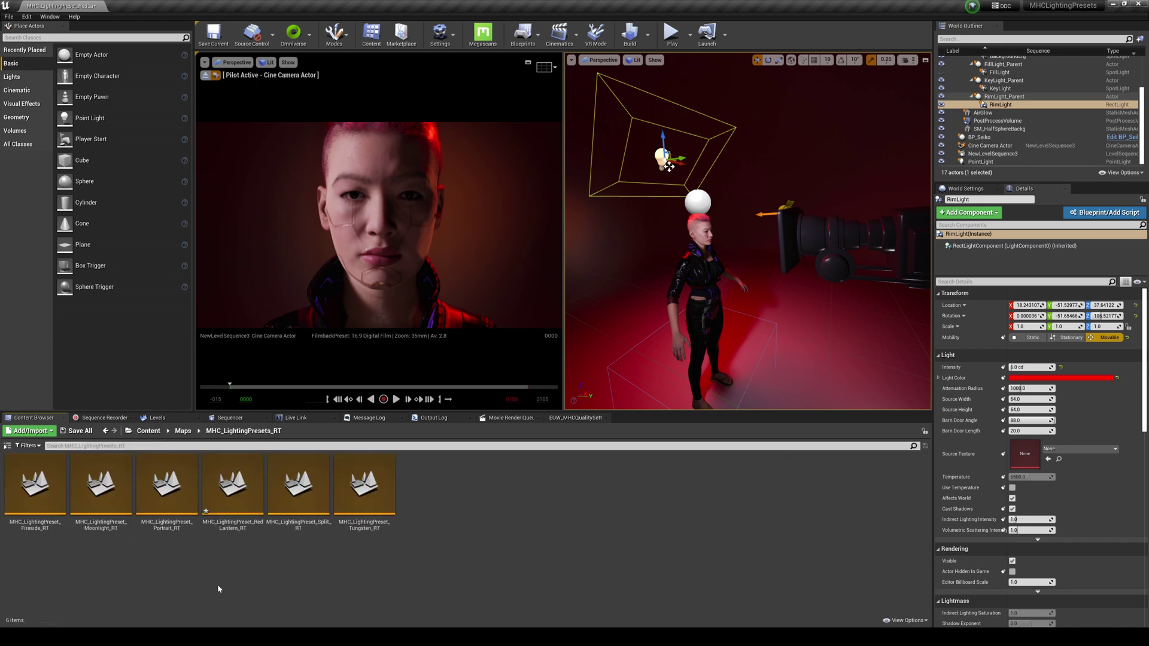
double_click(298, 483)
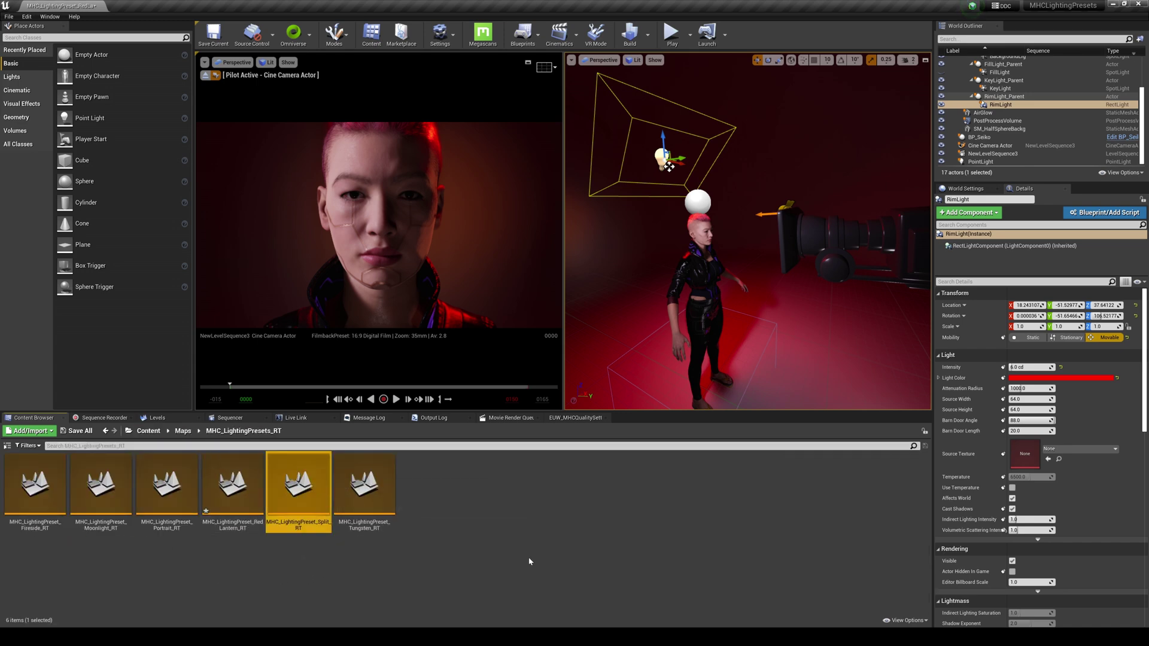
left_click(659, 400)
Add a level sequence to the Split map, saved in the Content folder as NewLevelSequence4.
left_click(563, 35)
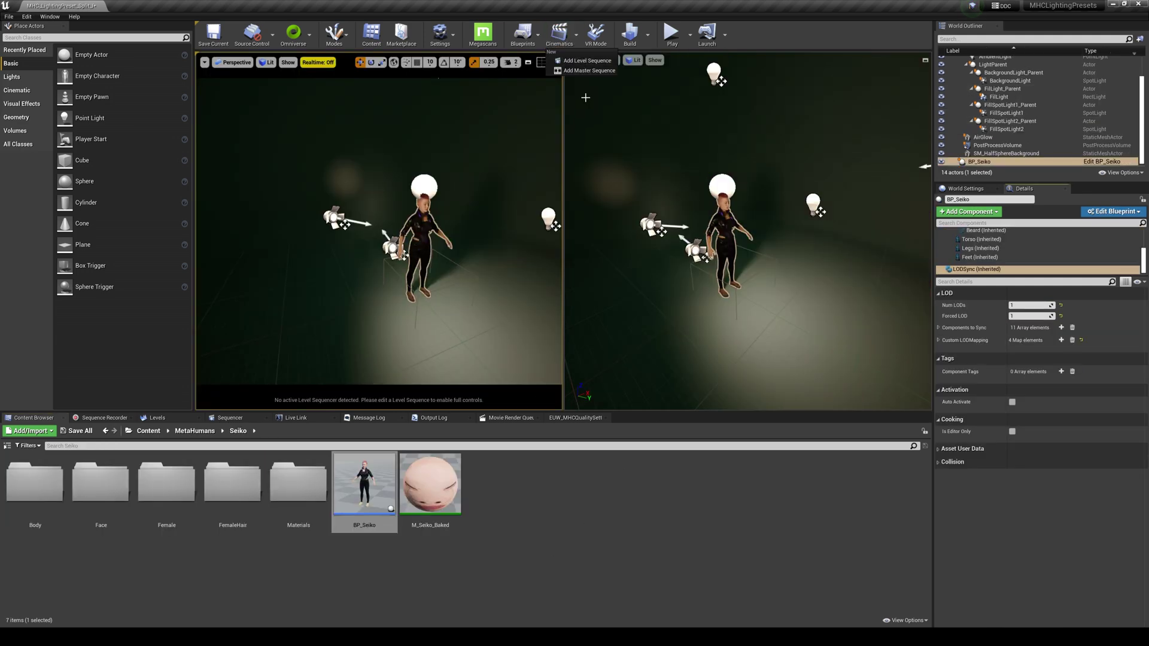
left_click(583, 61)
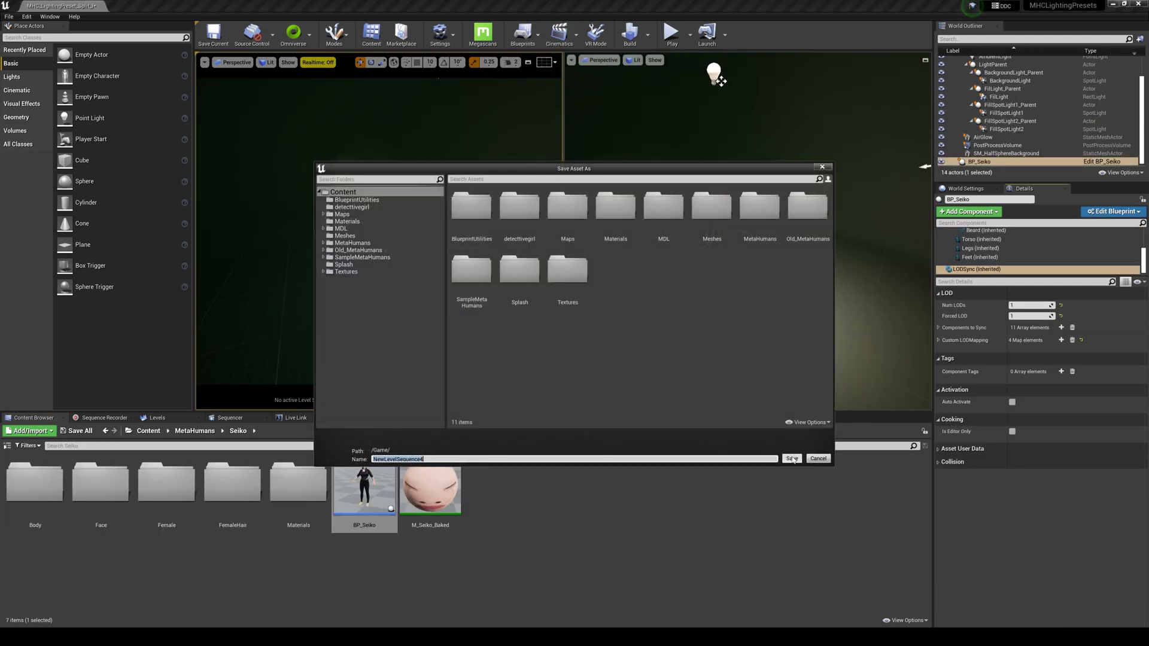
left_click(792, 459)
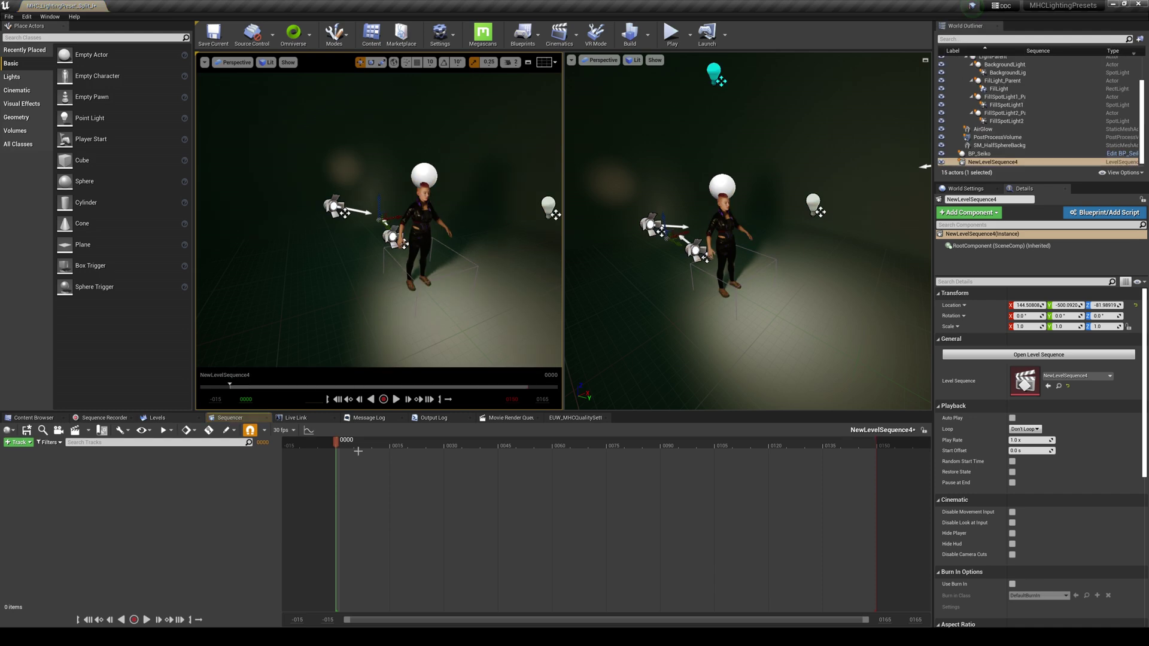
Create a cine camera in the sequence and frame it as a frontal close-up of the character's face.
left_click(59, 430)
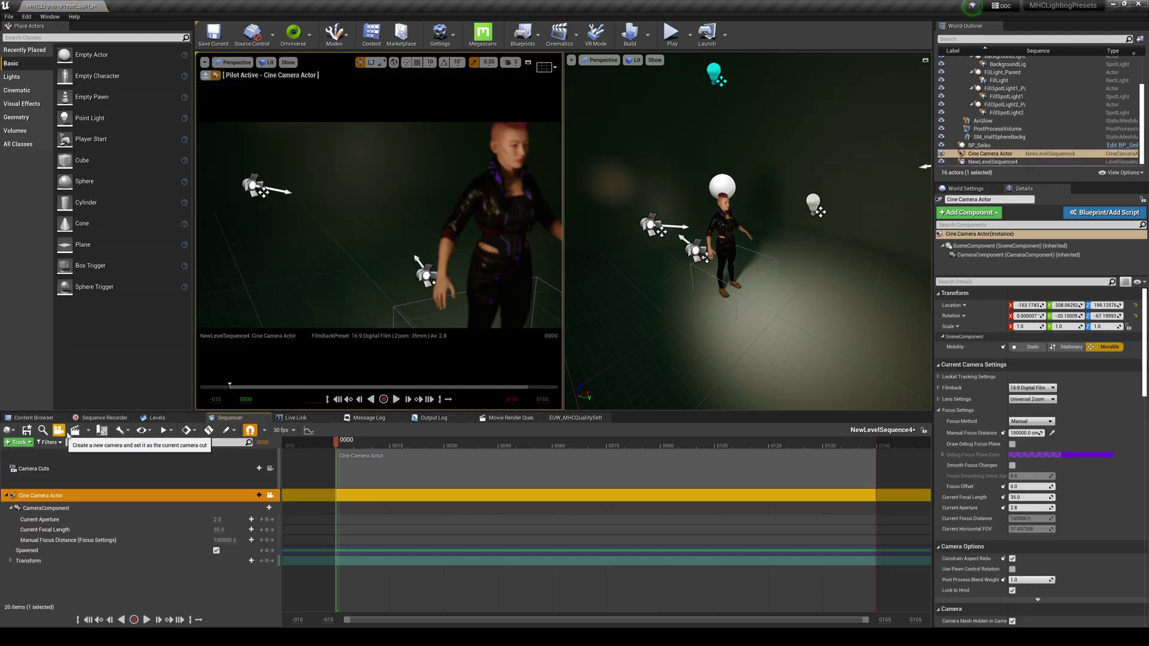
right_click_drag(379, 239, 338, 215)
right_click_drag(426, 292, 427, 290)
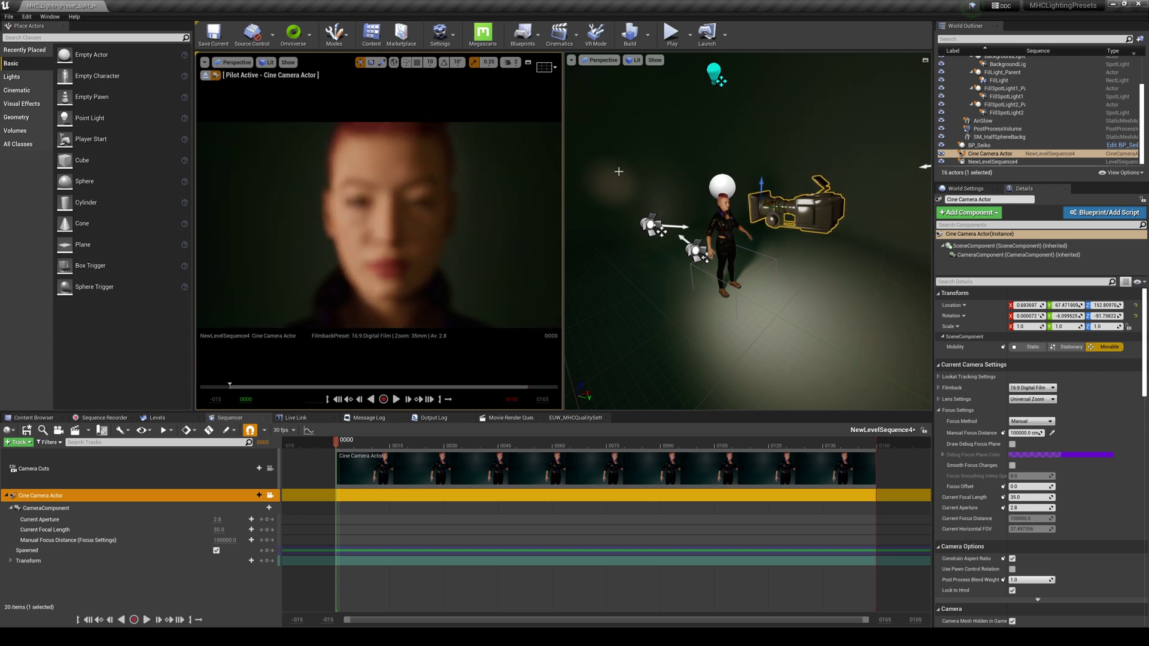
Select FillSpotLight2 and then the FillLight to examine their placement around the character.
left_click(650, 225)
right_click_drag(658, 225, 604, 254)
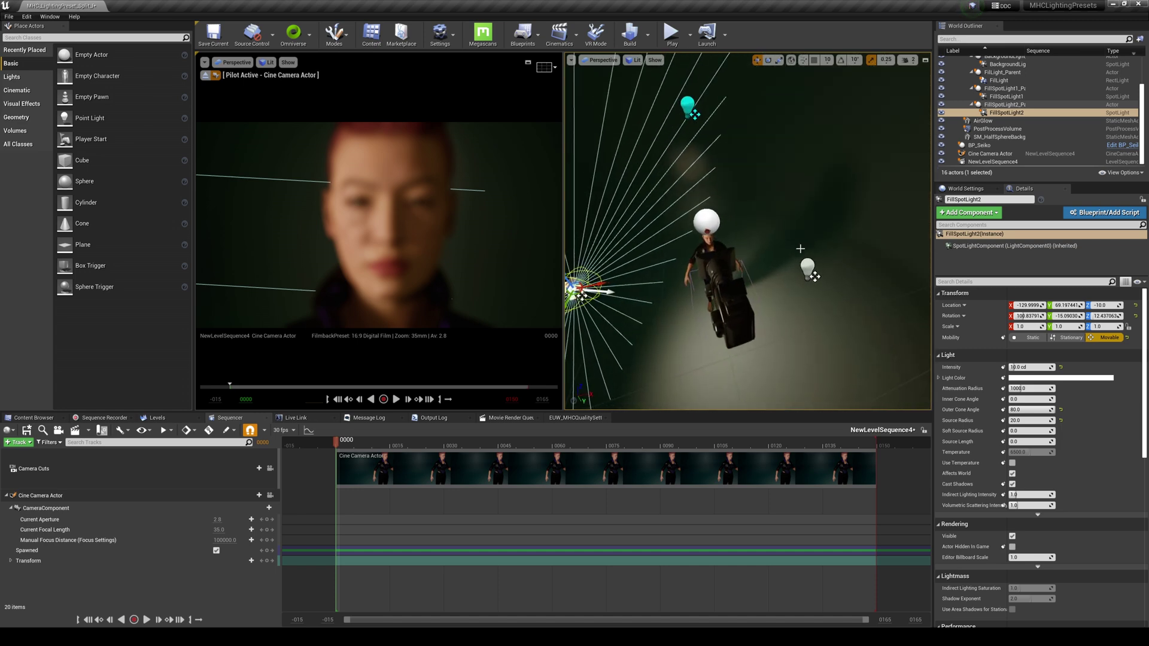
left_click(809, 268)
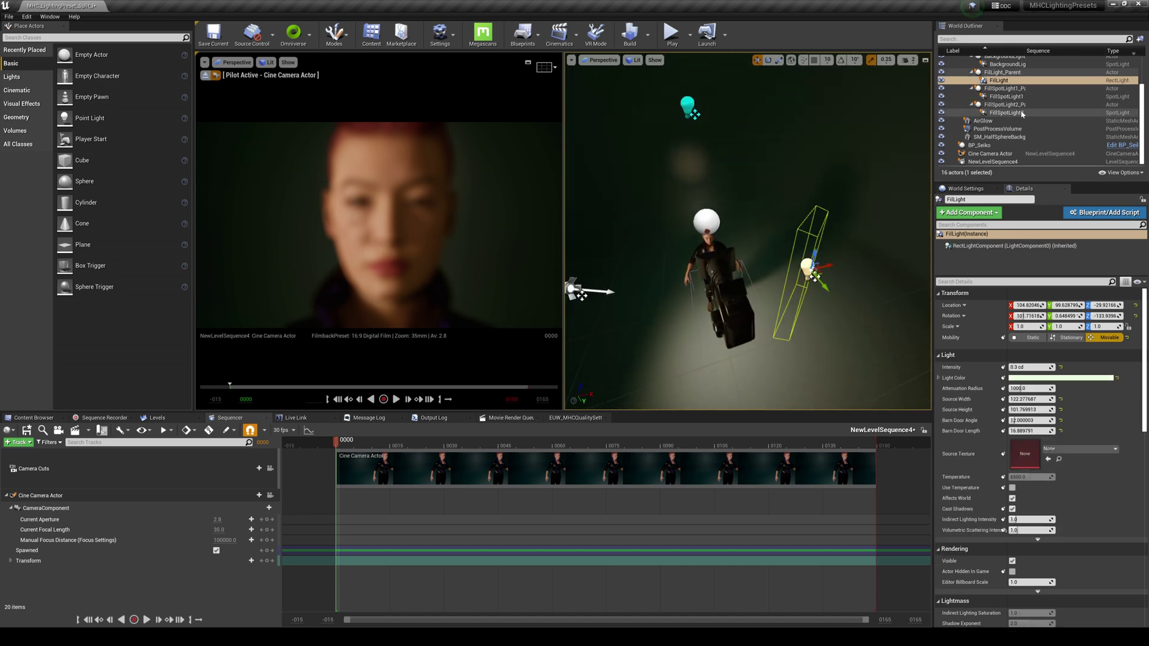
Set the Cine Camera Actor's manual focus distance to about 59.9 to focus on the face, leaving the debug focus plane off.
left_click(128, 497)
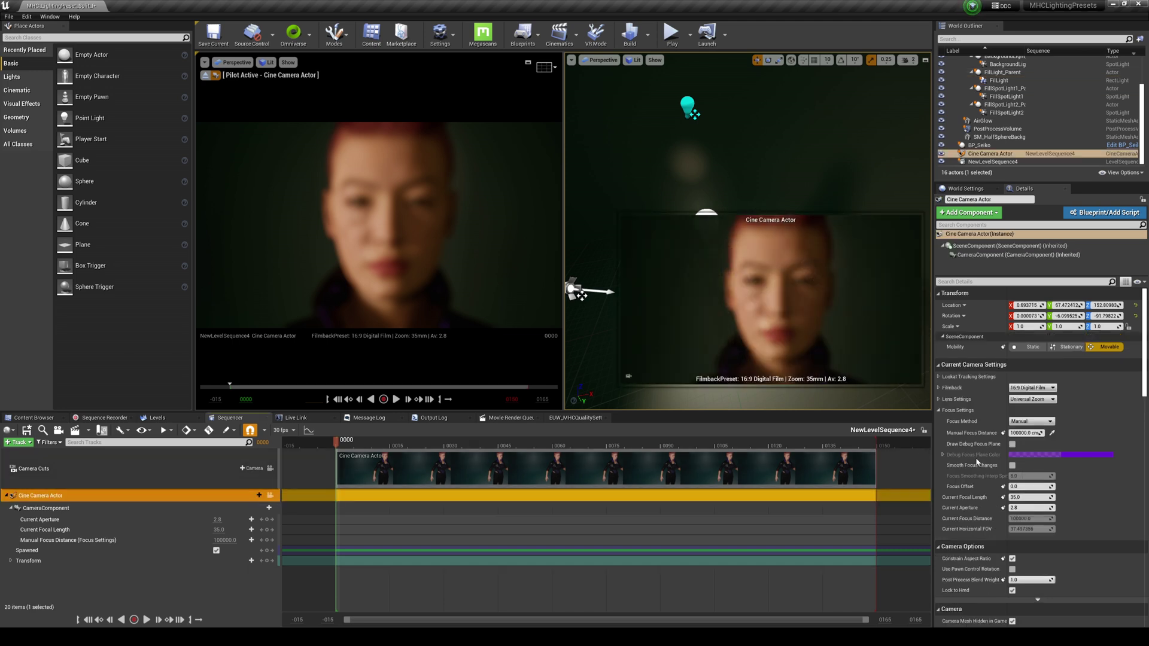
mouse_move(1025, 432)
left_mouse_down()
mouse_move(975, 432)
mouse_move(1025, 433)
left_mouse_up()
left_click(1012, 445)
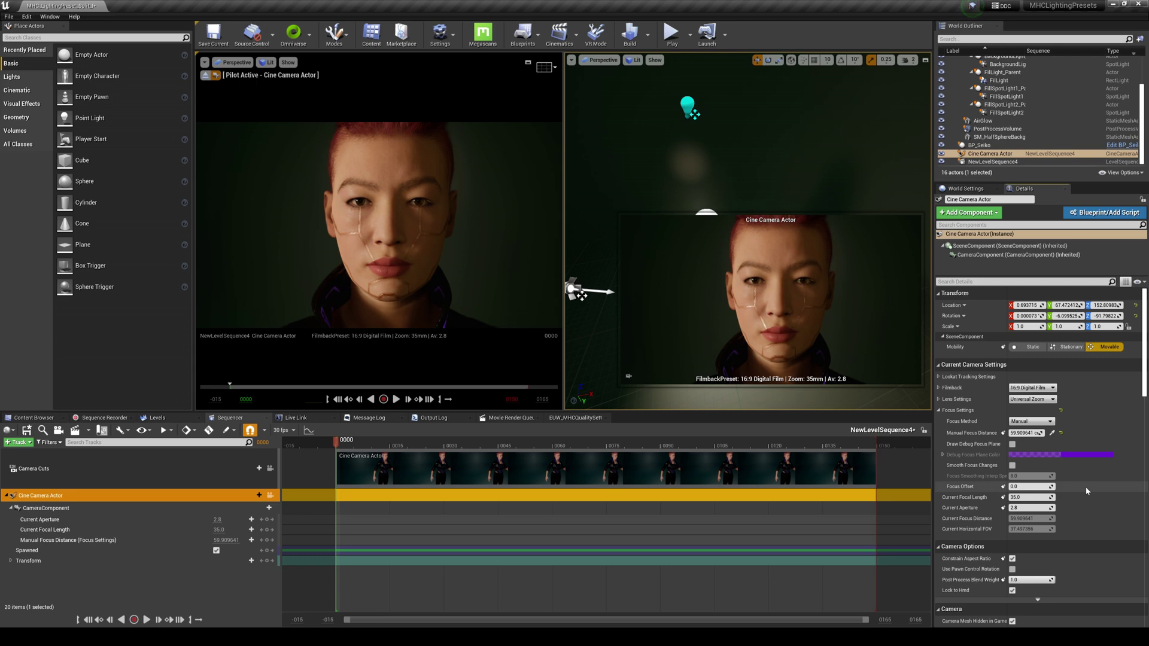
Move the piloted cine camera around to a three-quarter side view of the face, rotated to about -140.2° in Z.
right_click_drag(502, 260, 375, 244)
key("d")
key("d")
key("q")
key("w")
key("d")
key("a")
key("d")
key("d")
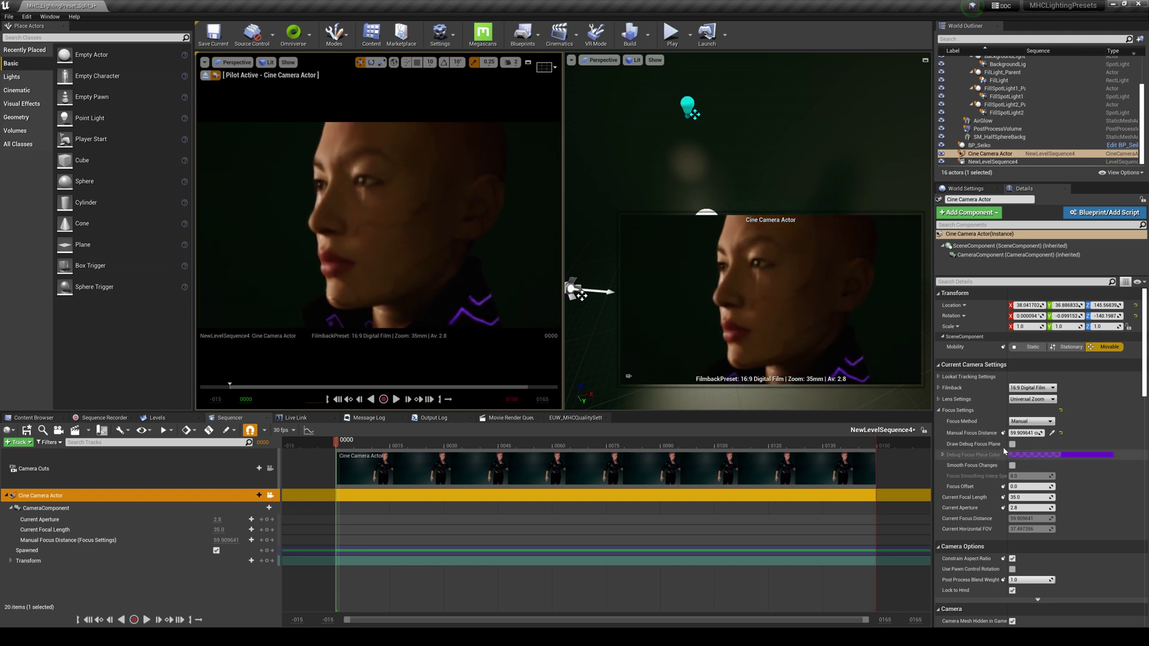
Refocus the camera with the debug focus plane, setting the manual focus distance to about 44.7, and hide the plane.
left_click(1012, 444)
mouse_move(1026, 433)
left_mouse_down()
mouse_move(1006, 433)
mouse_move(1017, 445)
left_mouse_up()
left_click(1012, 445)
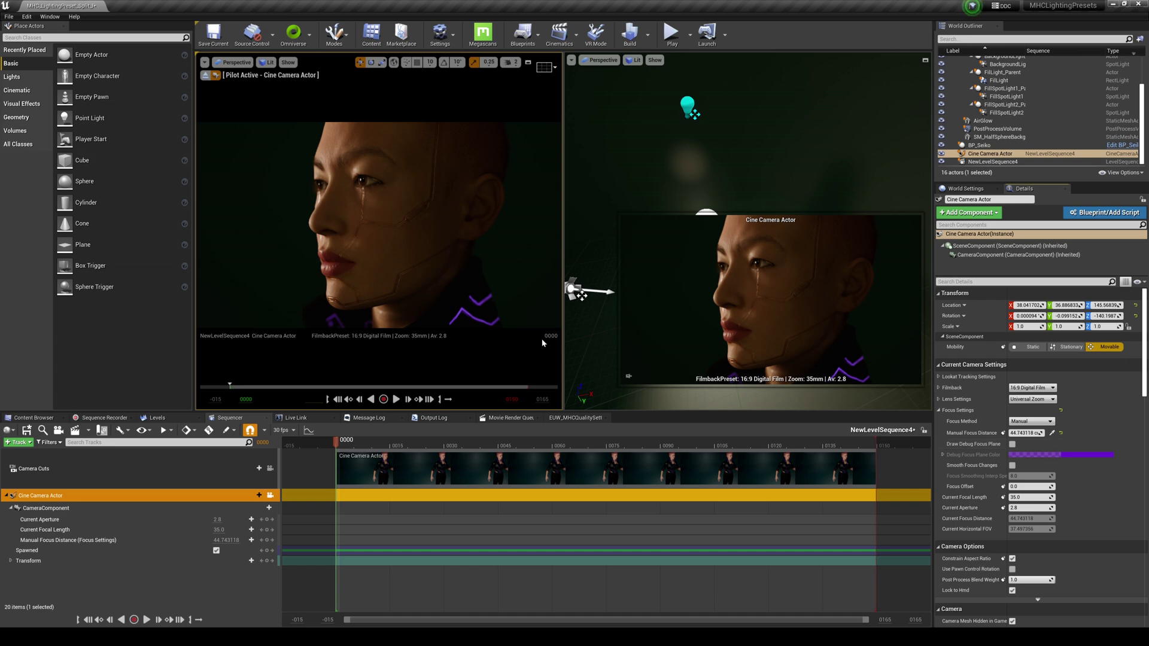
Move the piloted cine camera around to a frontal view of the face, rotated to about -91.6° in Z.
key("a")
right_click_drag(379, 225, 458, 225)
key("w")
key("d")
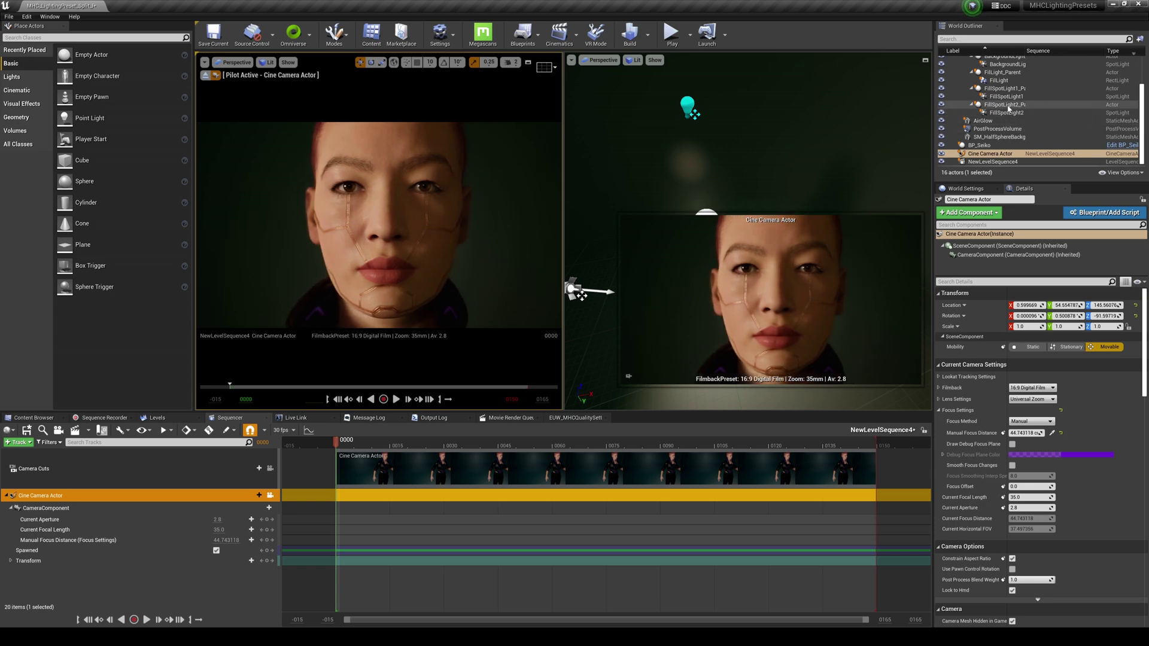
Select FillSpotLight2 from an overhead view of the lights and inspect its light color without changing it.
scroll(1011, 107, "up", 2)
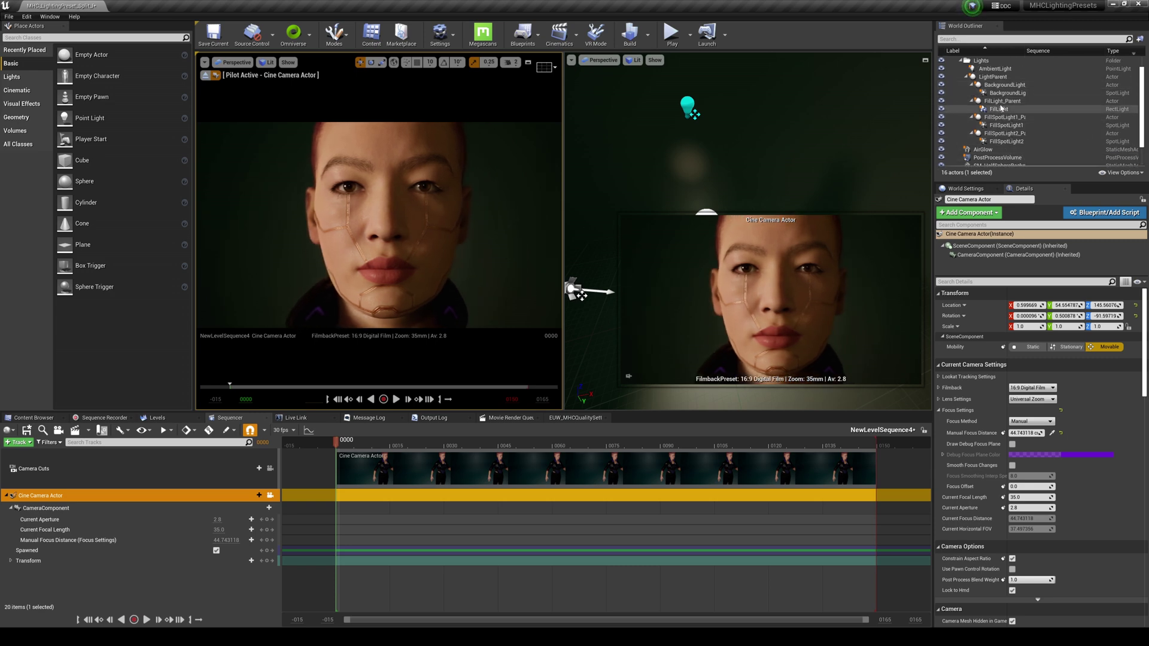
right_click_drag(745, 130, 676, 186)
left_click(650, 187)
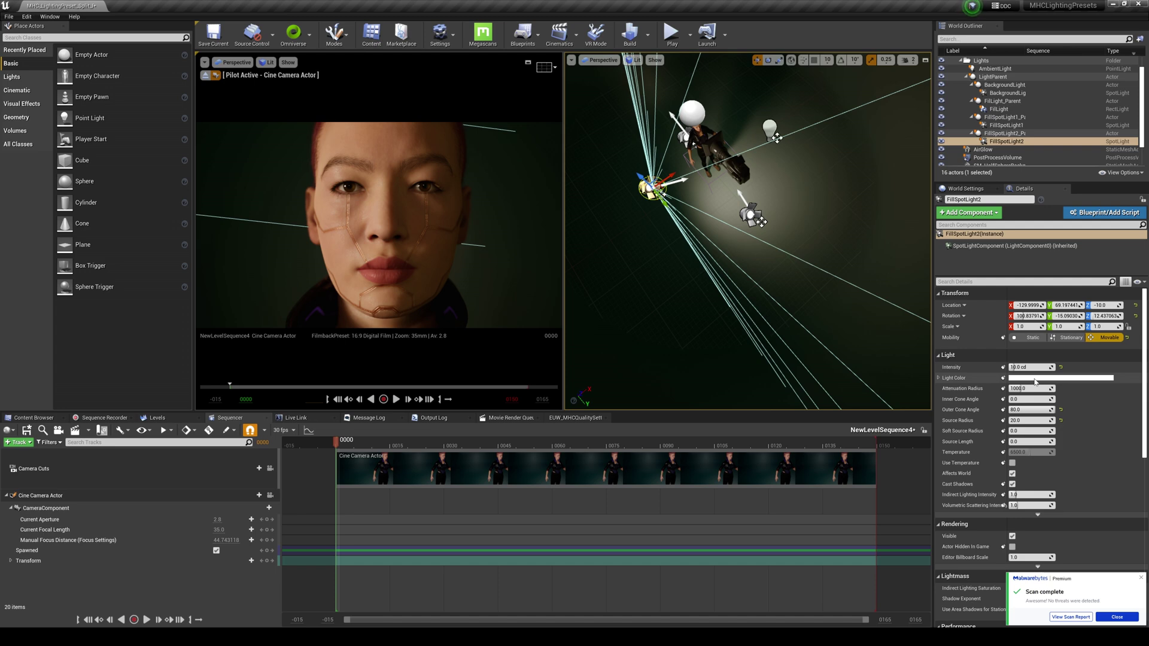
left_click(1035, 379)
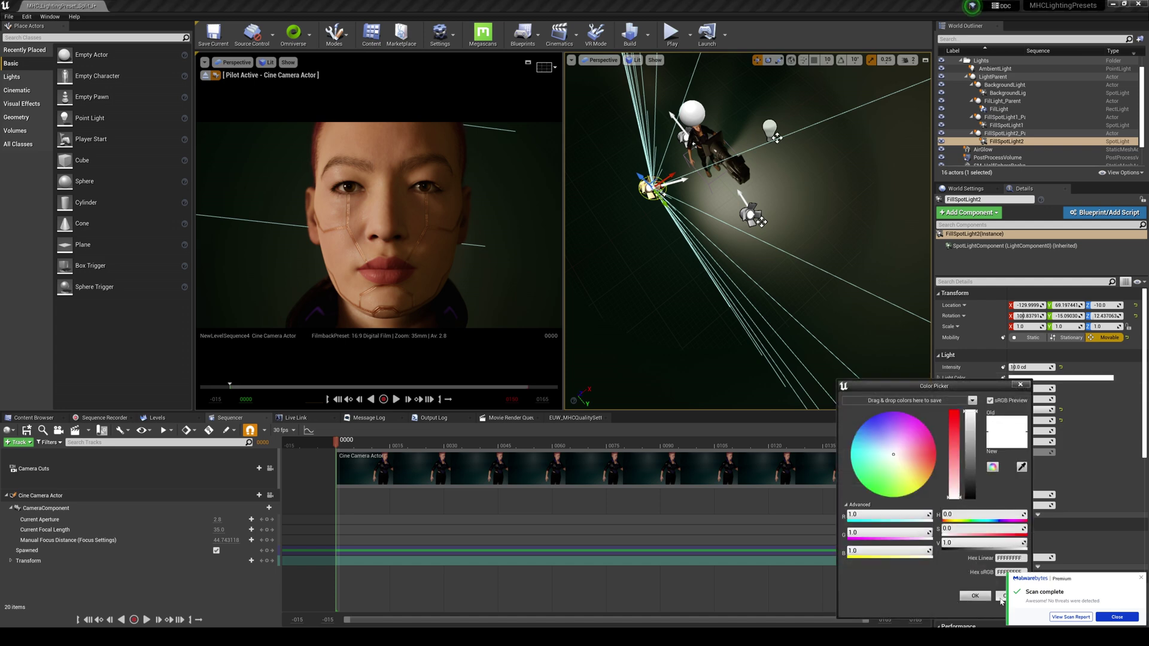
left_click(1001, 598)
Select the FillLight, toggle its visibility to compare its effect, and inspect its light color without changing it.
left_click(770, 127)
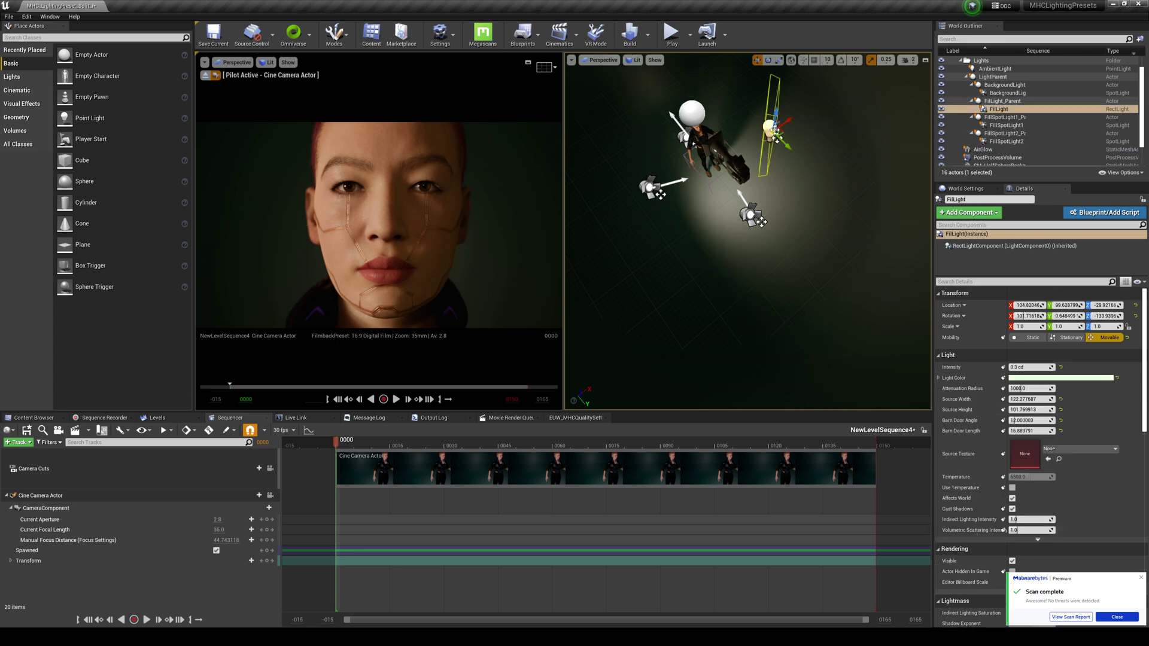
left_click(941, 111)
left_click(942, 111)
left_click(1065, 379)
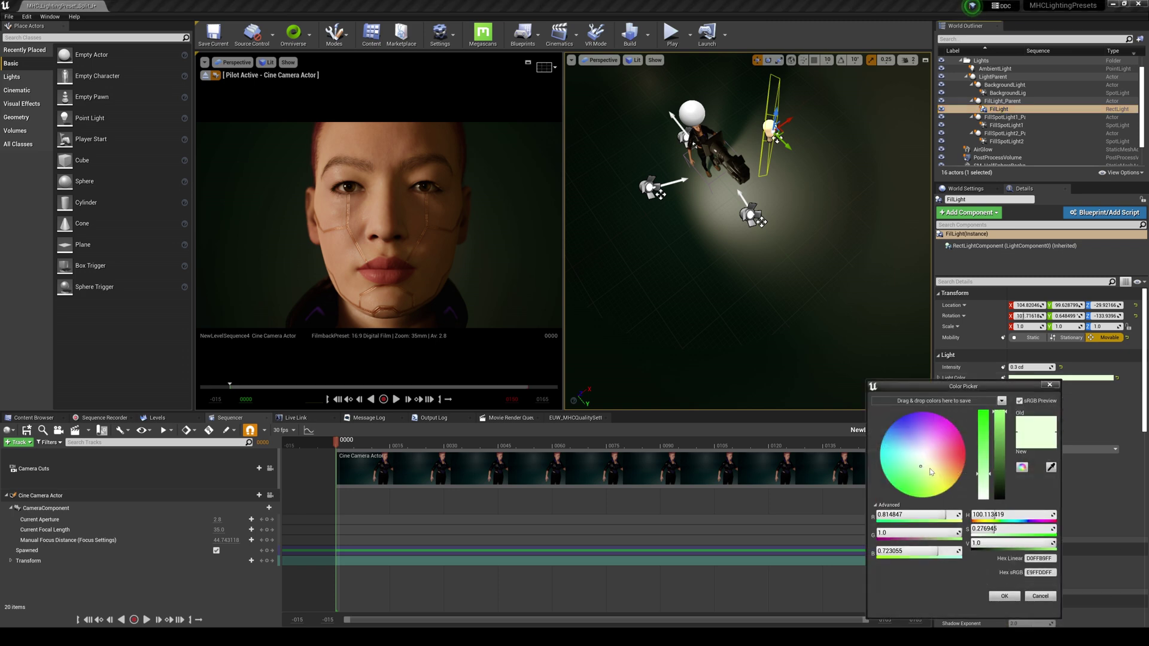
left_click(1040, 596)
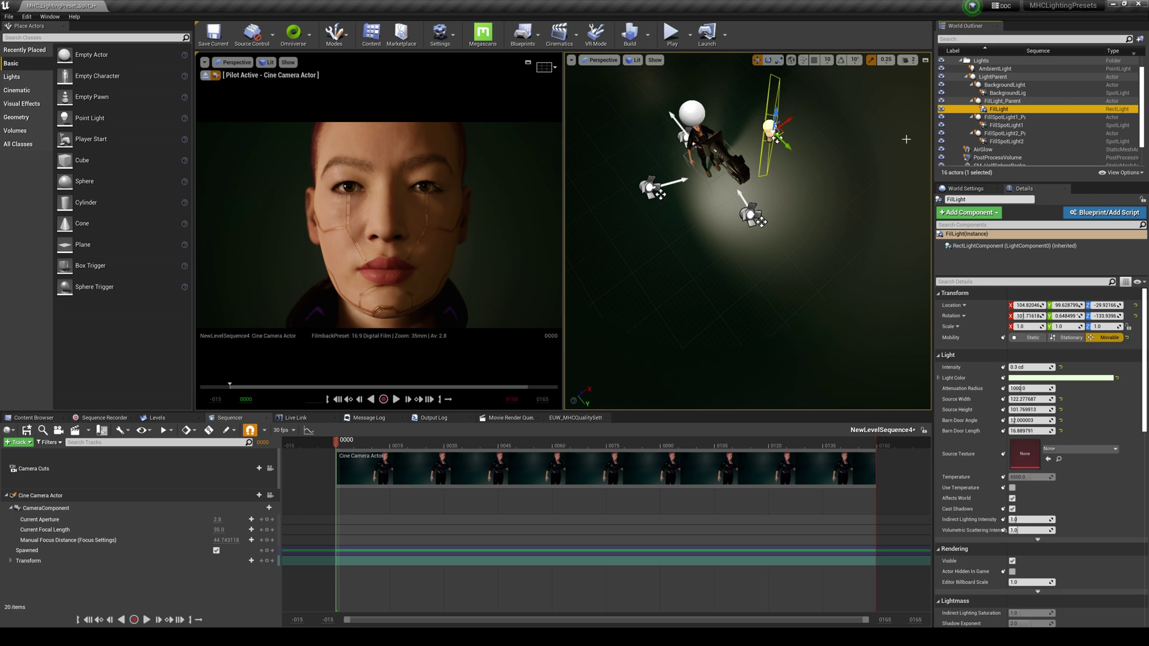
Hide the FillLight and orbit the piloted cine camera to a three-quarter side view to examine the face without it.
left_click(942, 110)
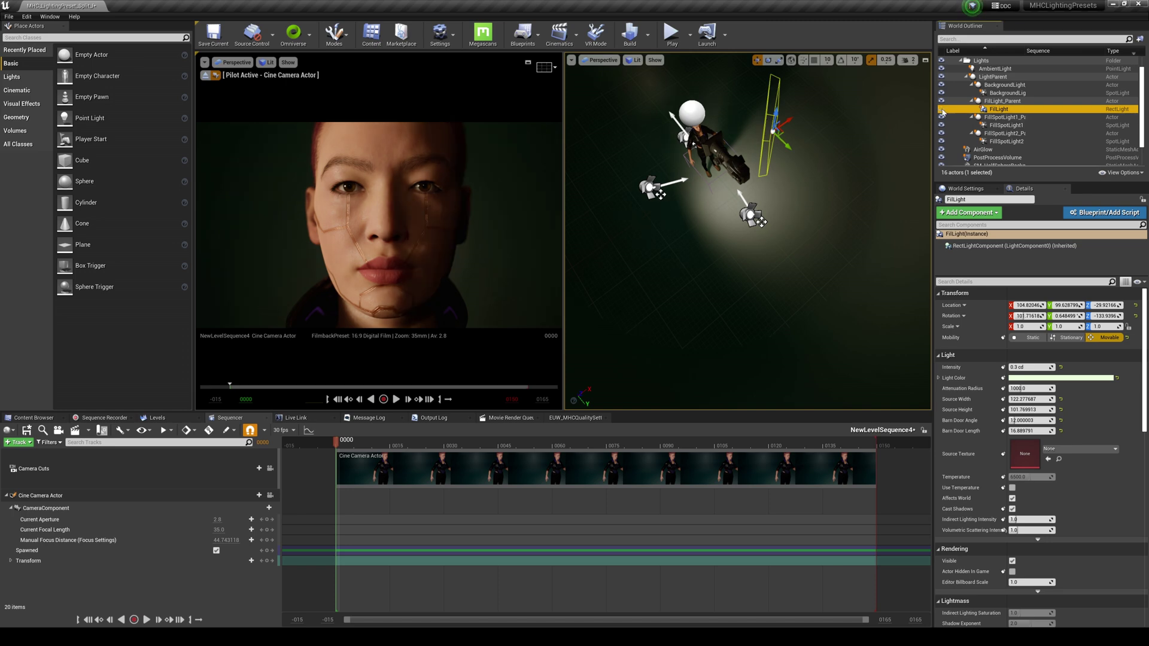
left_click(942, 110)
left_click(942, 111)
left_click_drag(527, 179, 443, 216, "alt")
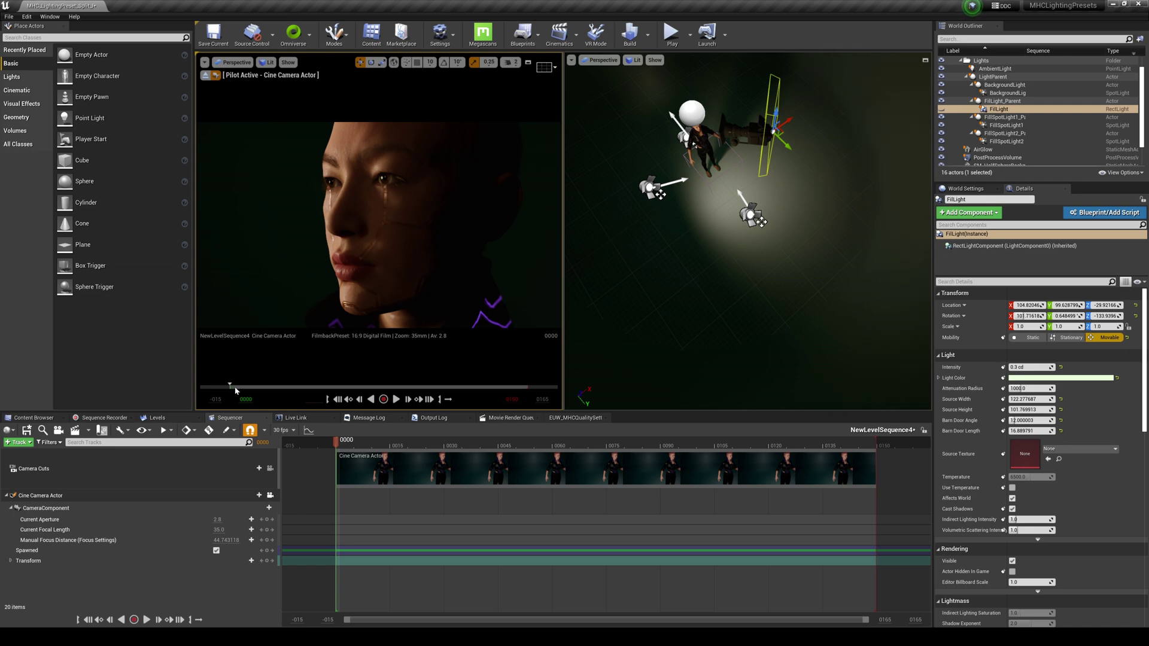
Open the MHC_LightingPreset_Tungsten_RT map from the MHC_LightingPresets_RT folder without saving the current level's changes.
left_click(34, 418)
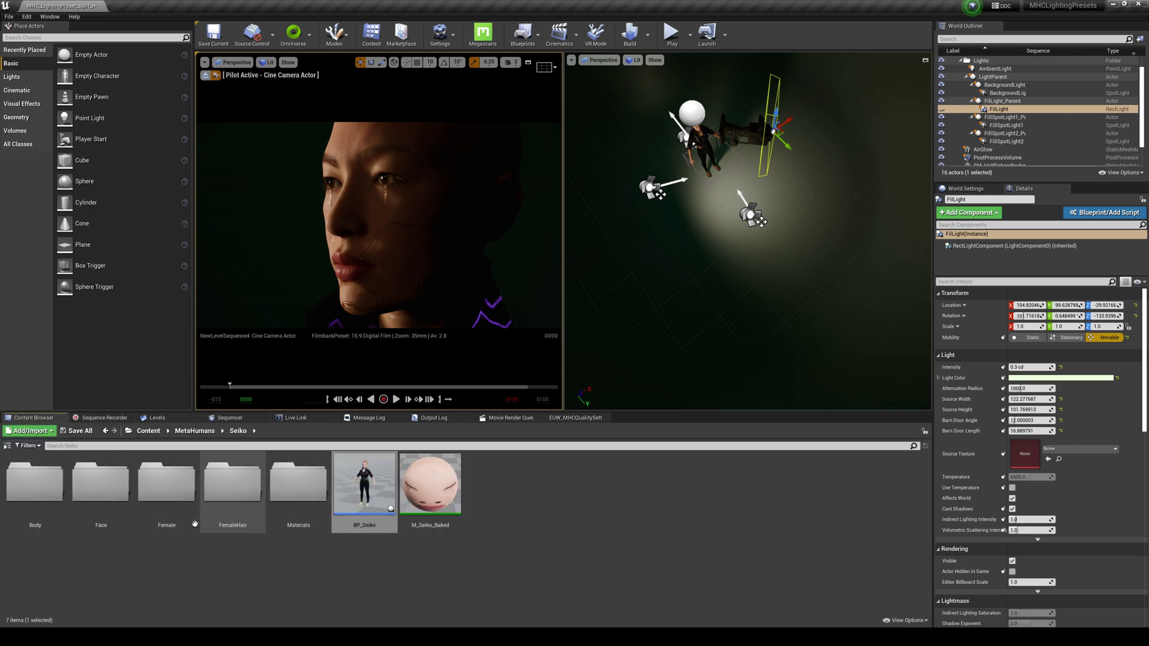
left_click(148, 431)
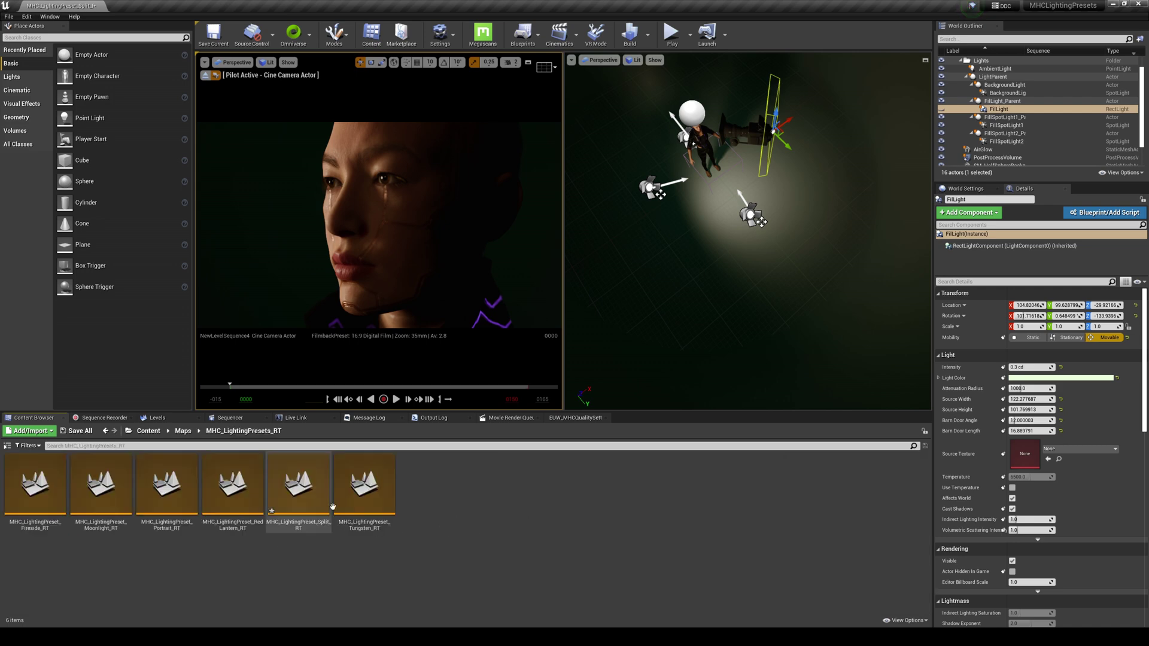
double_click(334, 508)
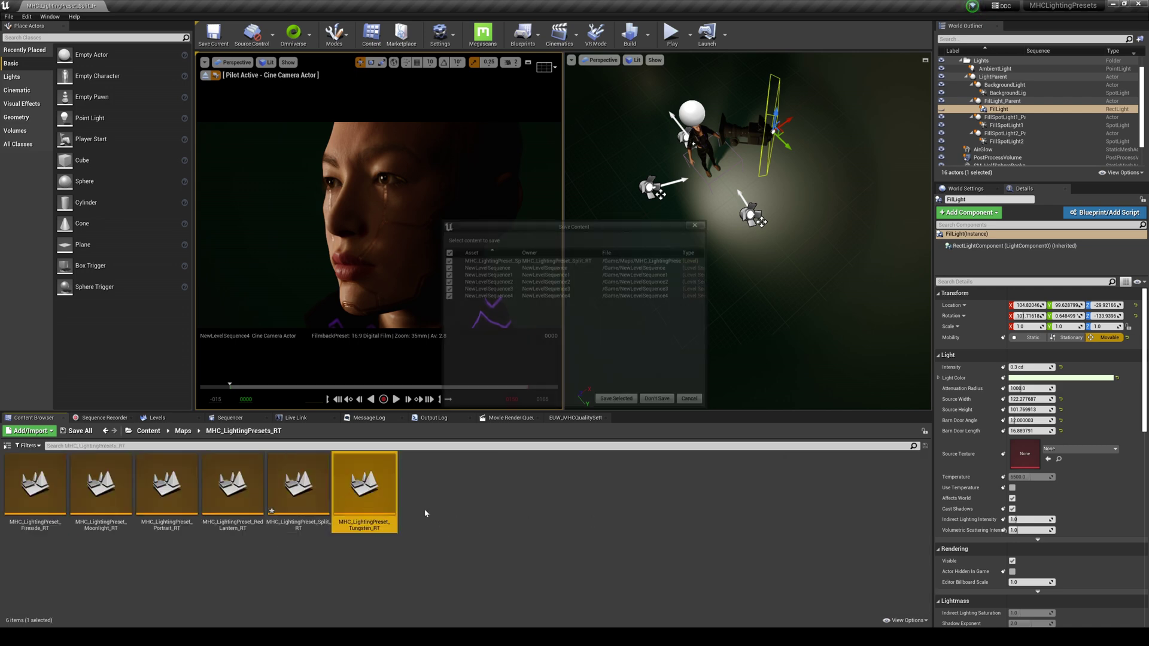
left_click(659, 402)
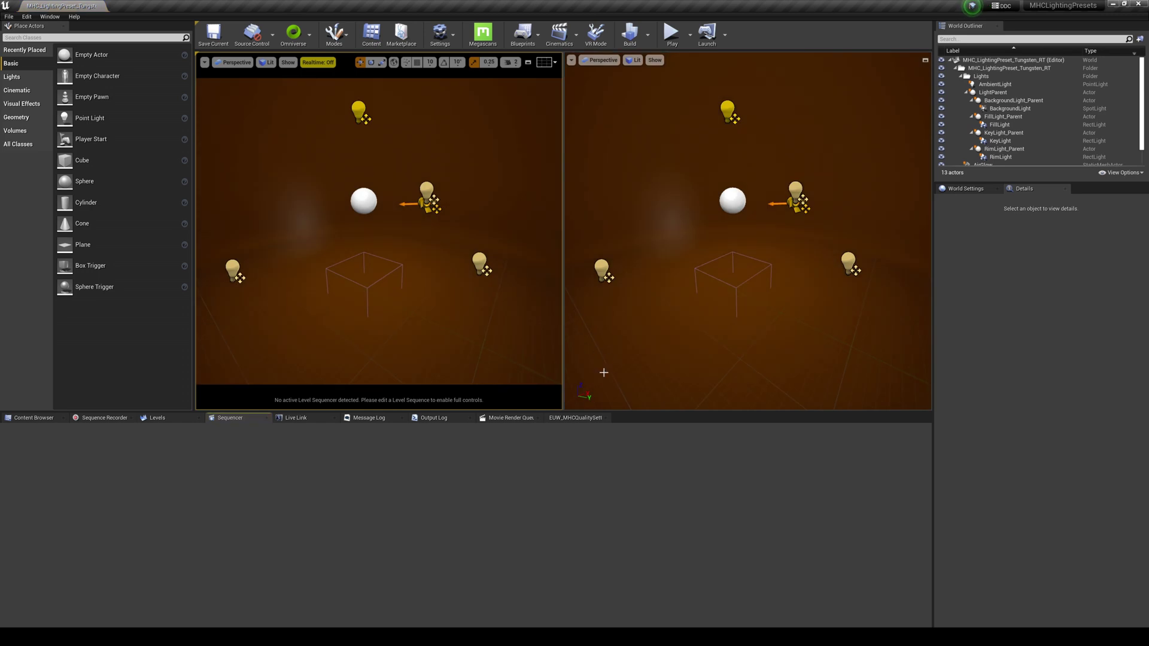
Place BP_Seiko from the MetaHumans Seiko folder into the level and reset its location to the origin.
left_click(440, 317)
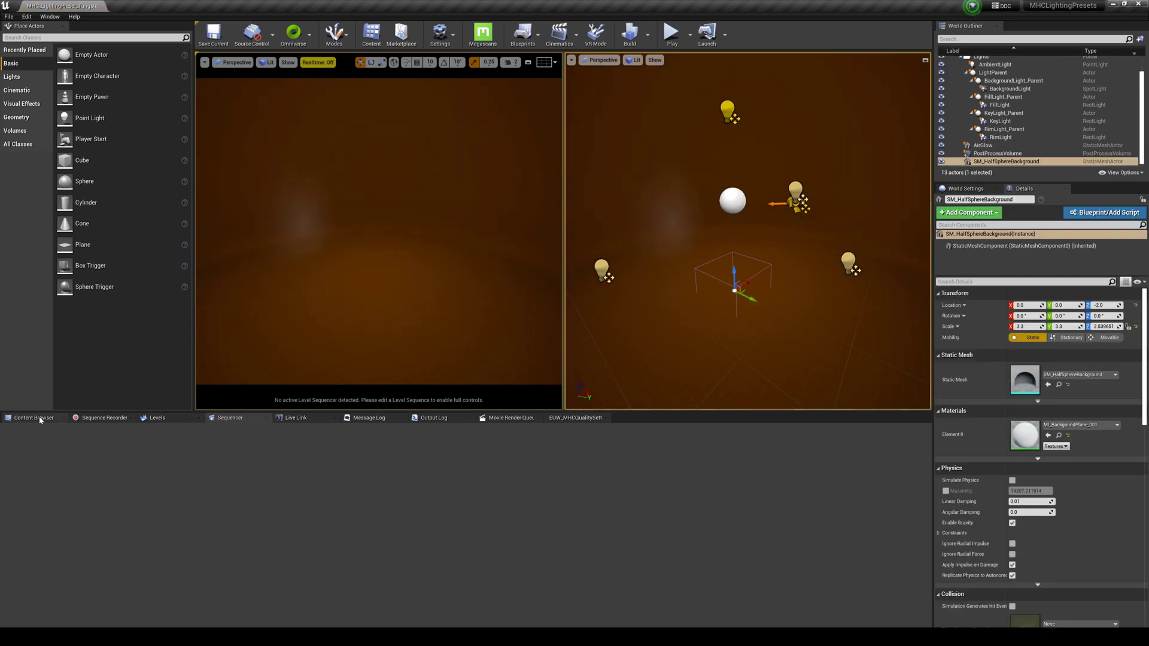
left_click(55, 418)
left_click(160, 432)
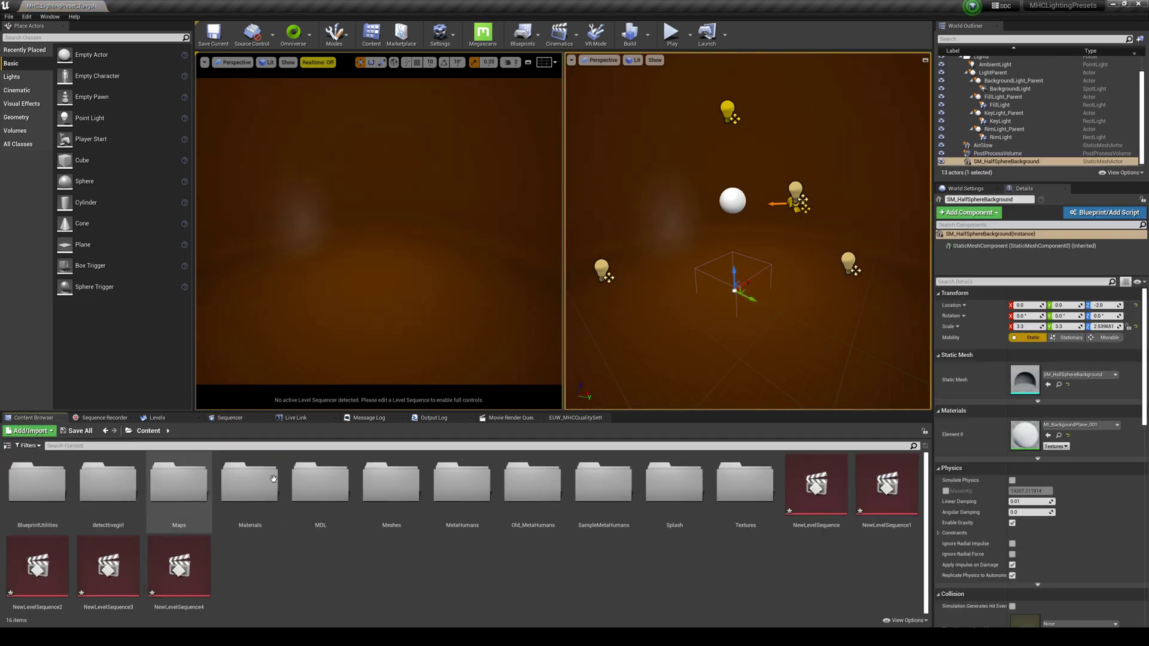
double_click(442, 509)
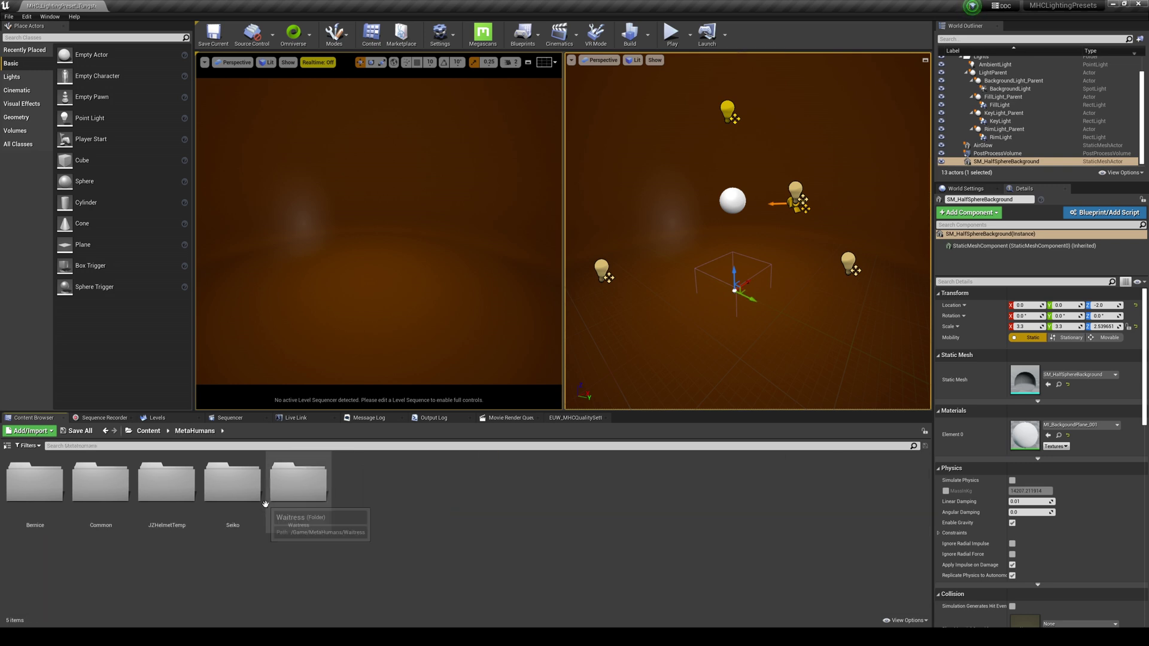
double_click(287, 502)
left_click(204, 436)
double_click(282, 479)
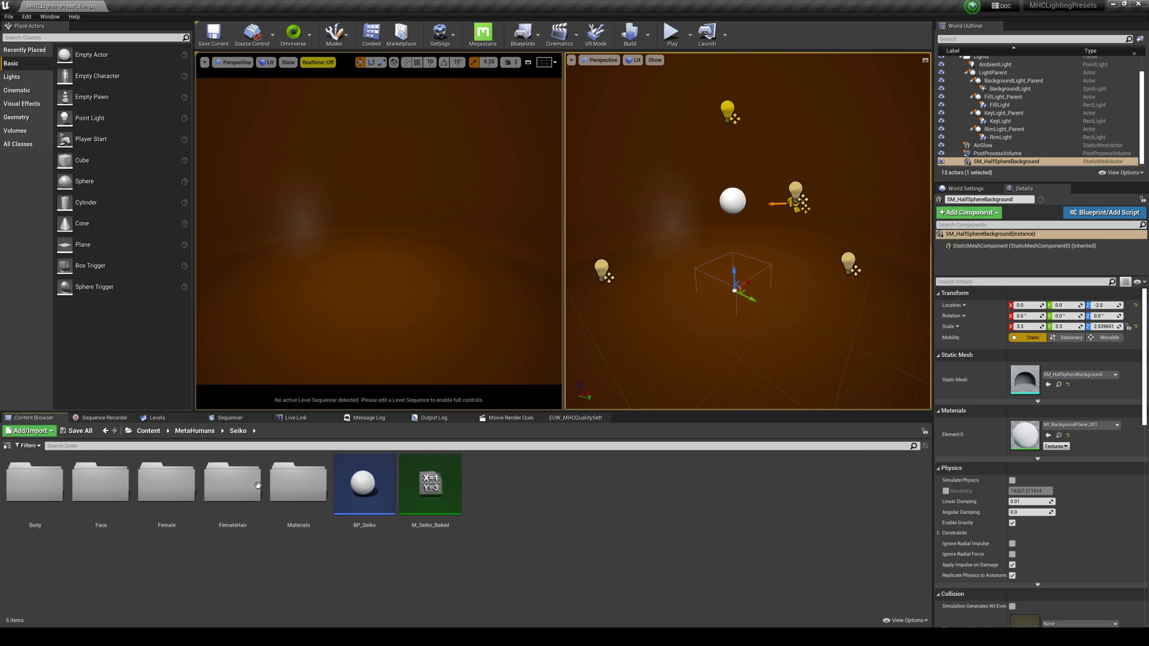
left_click_drag(370, 482, 747, 324)
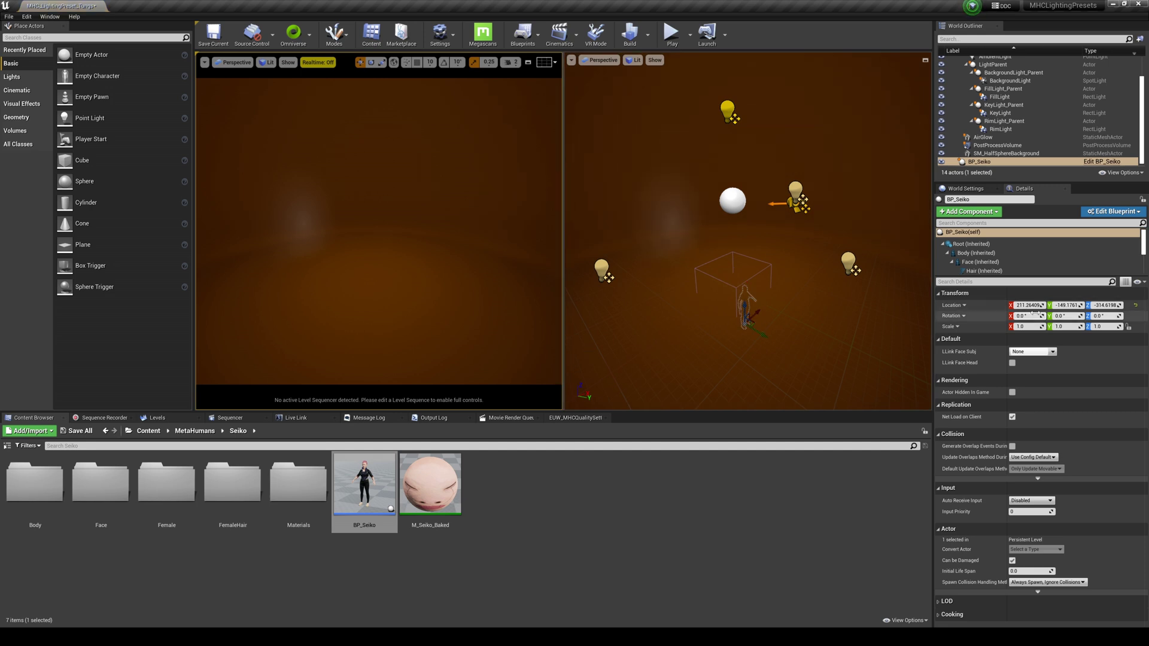
left_click(1136, 306)
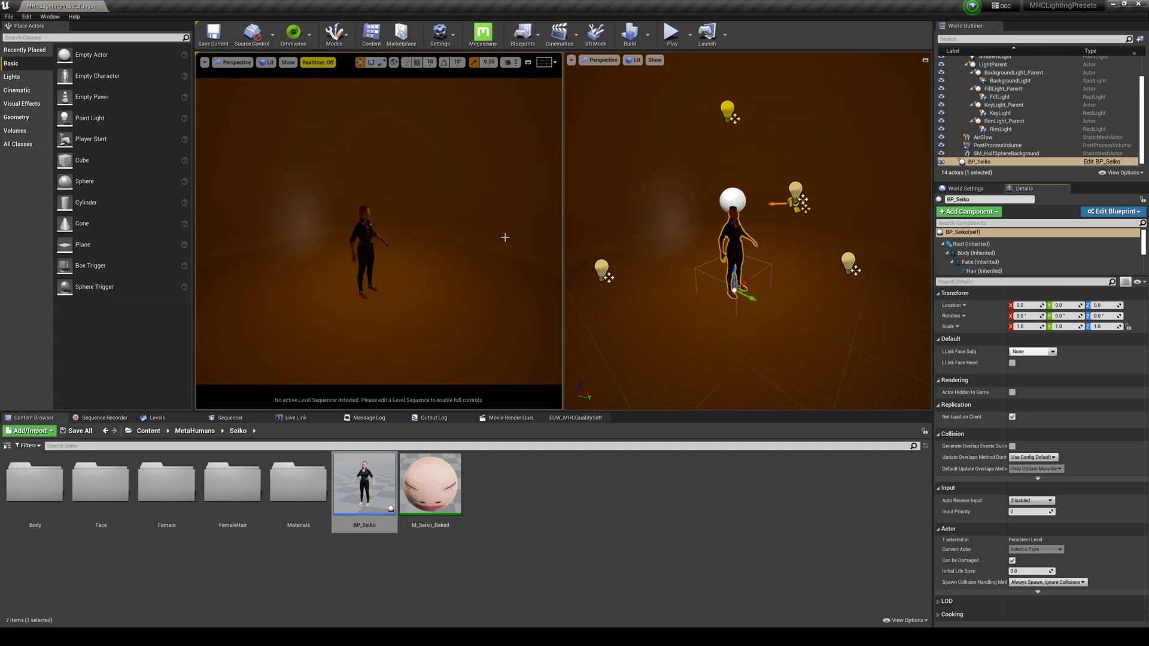
Add a level sequence to the level and save it as NewLevelSequence5 in the Content folder.
left_click(565, 42)
left_click(586, 71)
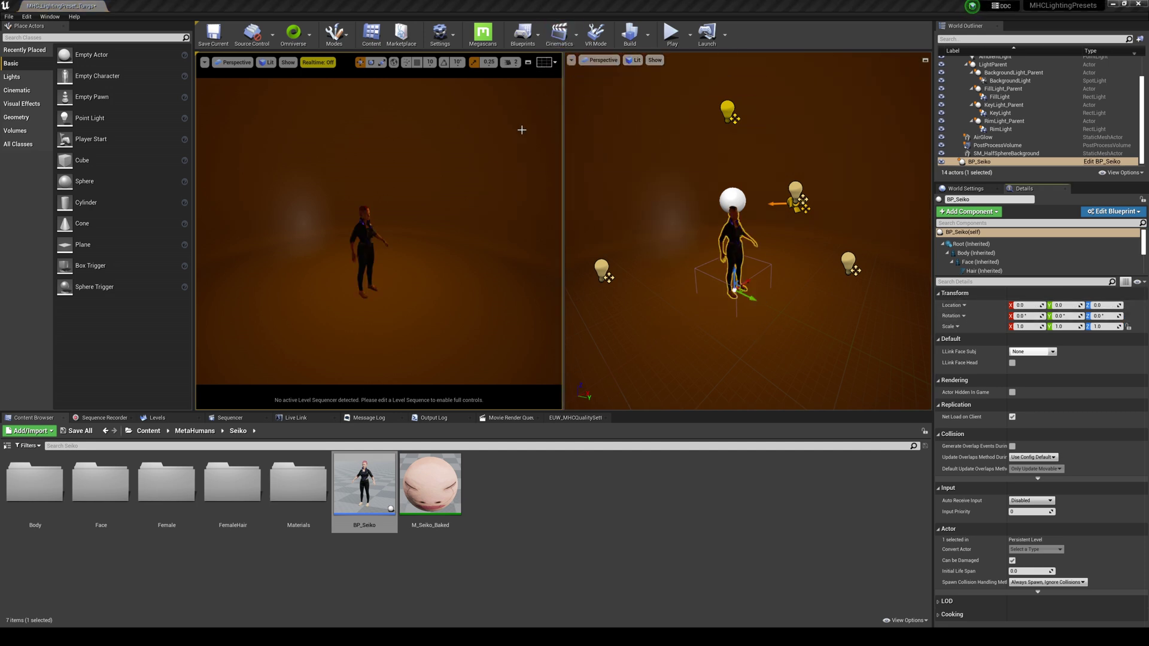
left_click(698, 179)
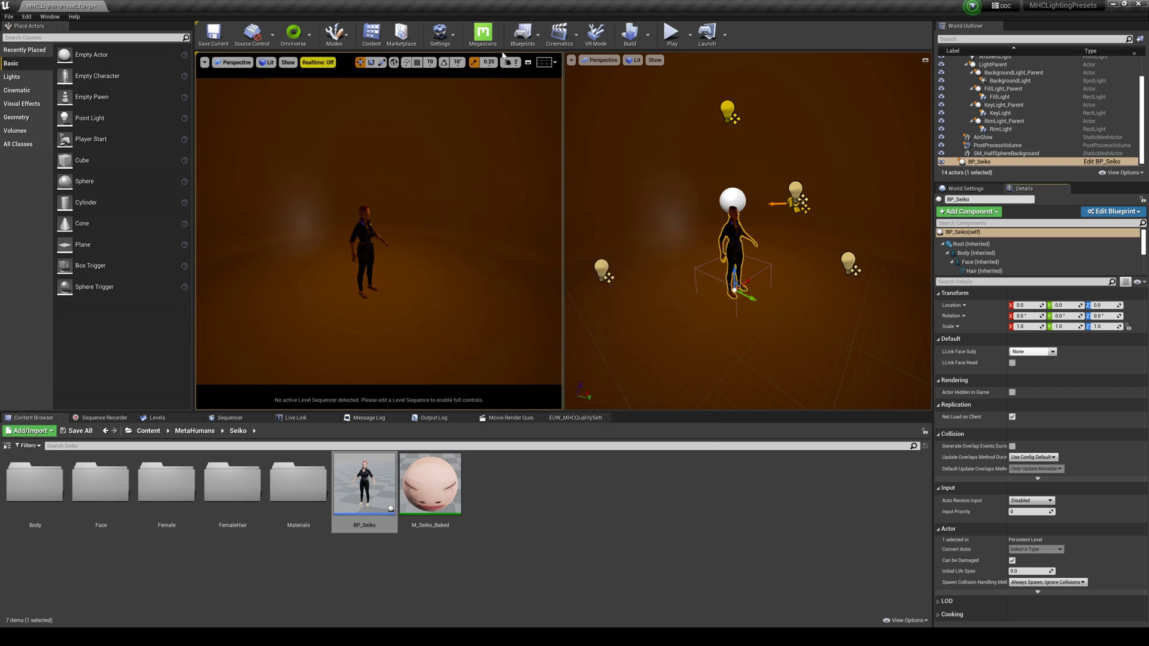
left_click(559, 35)
left_click(580, 59)
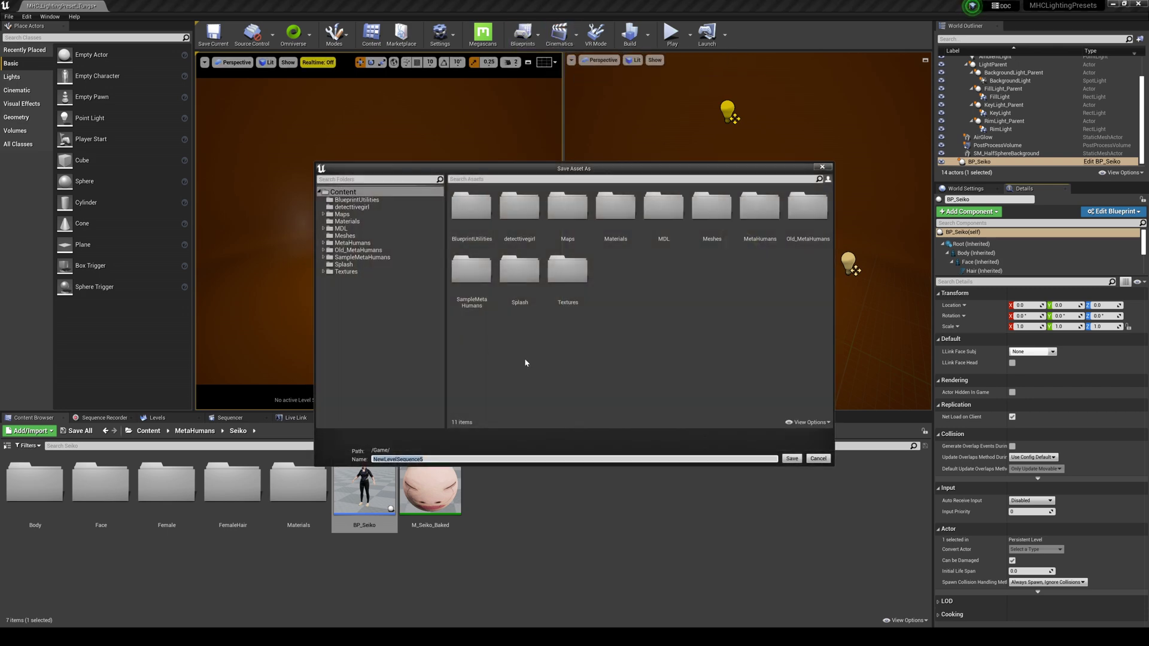
left_click(791, 459)
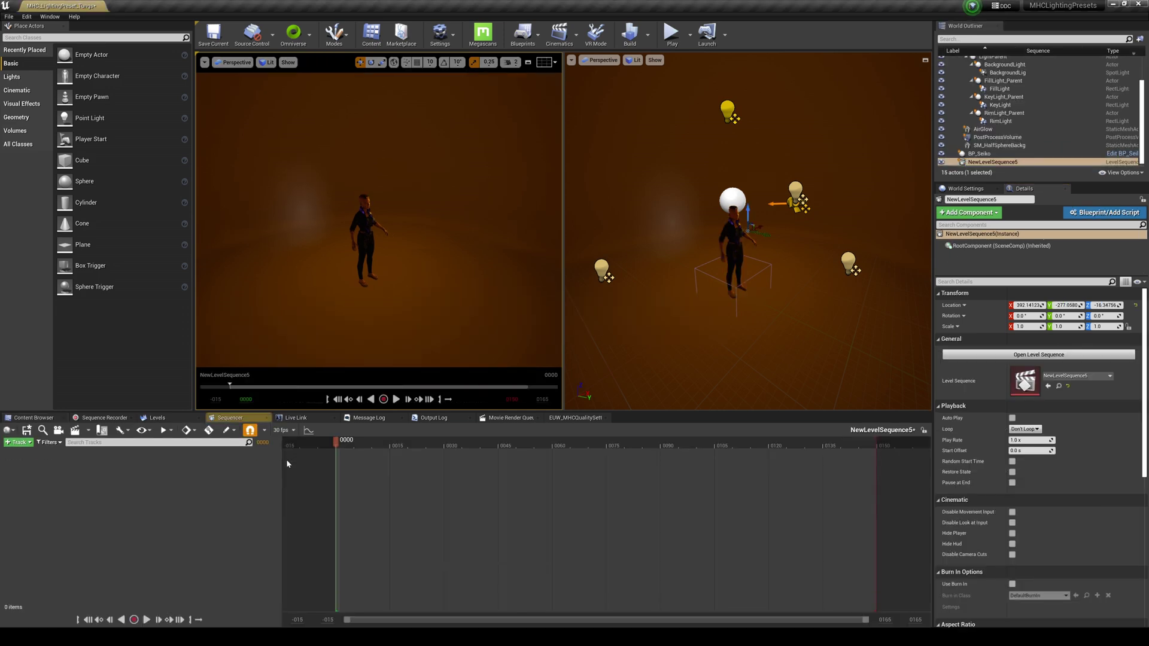
Add BP_Seiko to NewLevelSequence5 as an actor track and create a cine camera for the sequence.
left_click(13, 445)
mouse_move(39, 453)
left_click(364, 232)
left_click(364, 232)
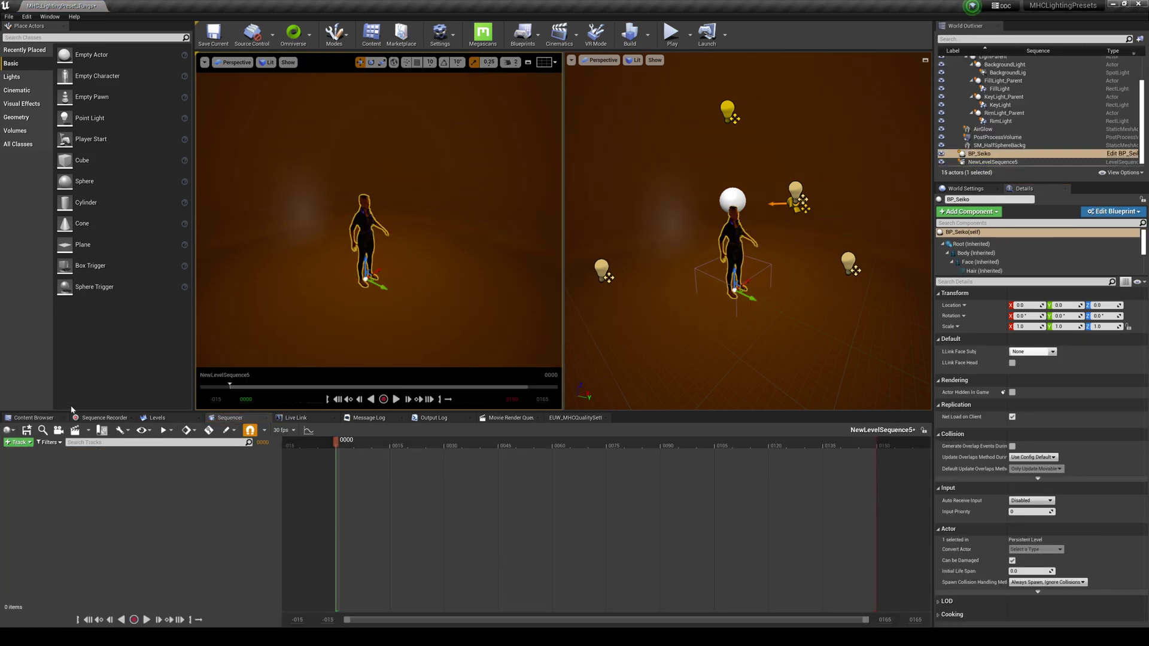
left_click(17, 442)
mouse_move(95, 457)
left_click(153, 452)
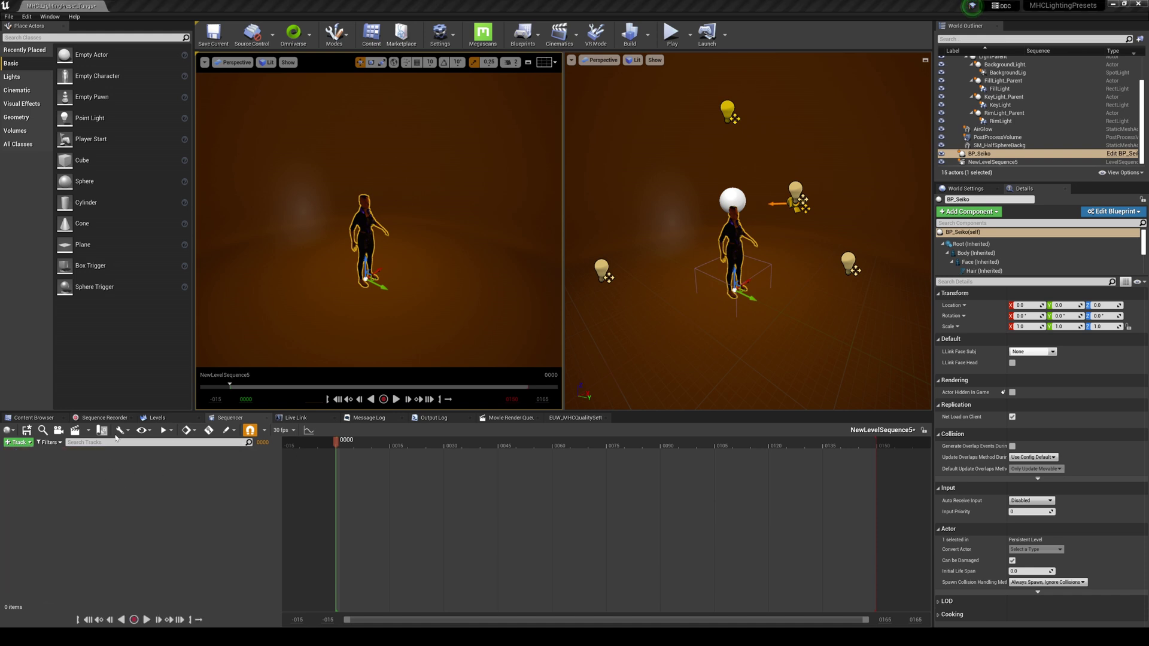
left_click(58, 429)
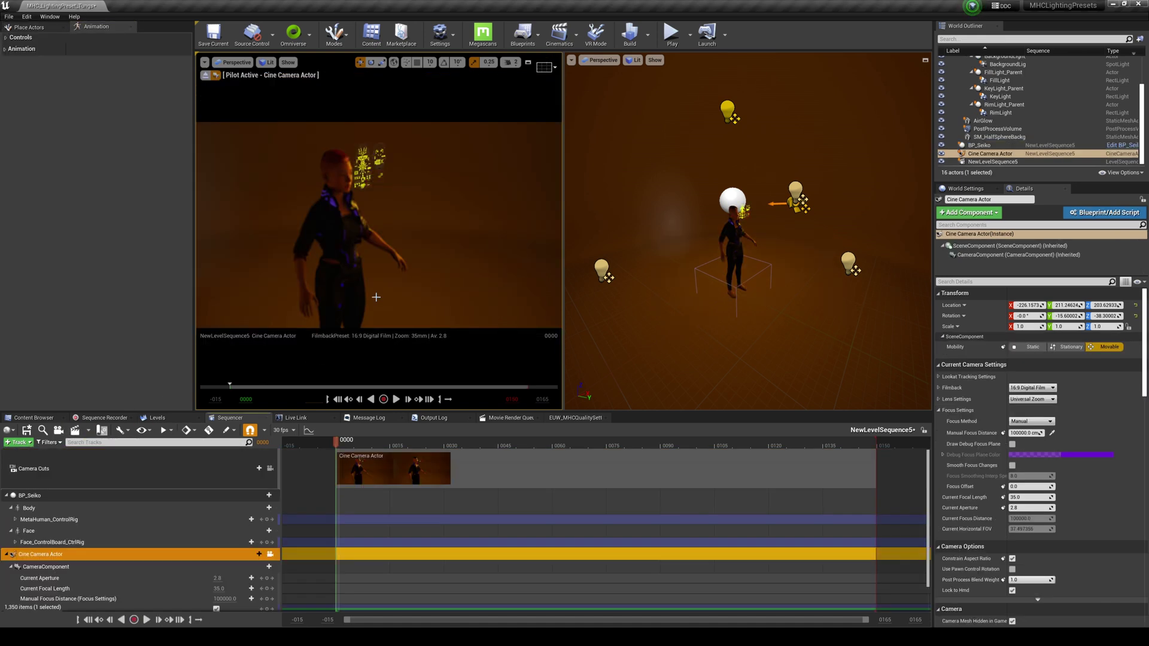
Delete the MetaHuman_ControlRig and Face_ControlBoard_CtrlRig tracks from BP_Seiko's body and face.
left_click(49, 519)
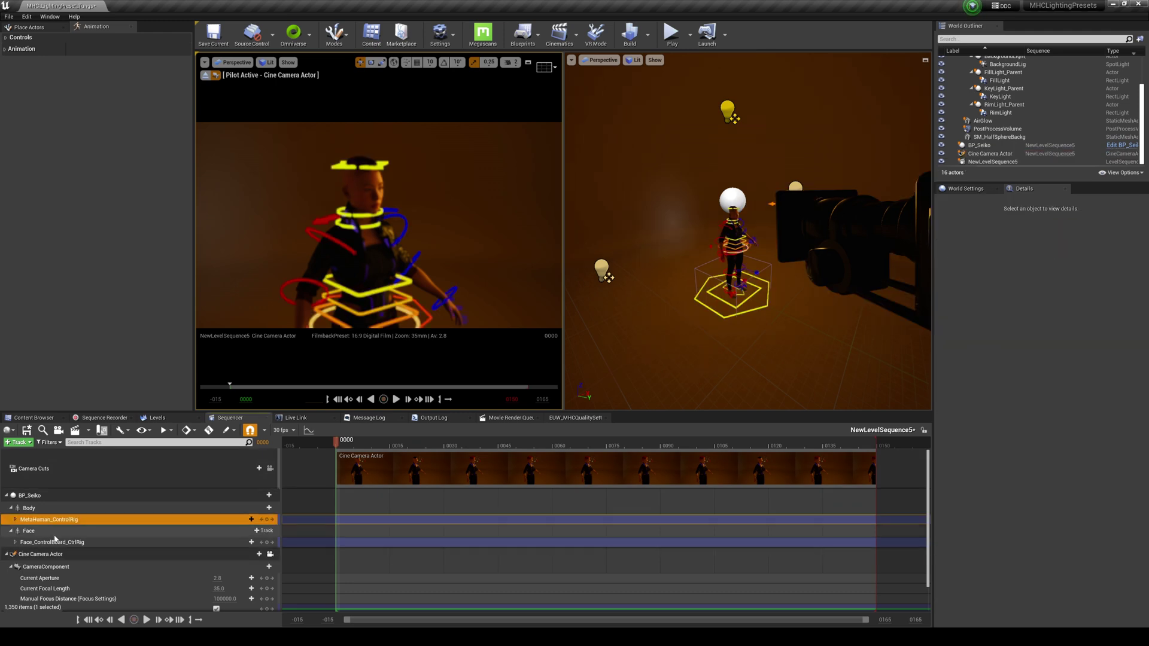
key("Delete")
left_click(54, 535)
key("Delete")
Move the piloted cine camera to a close frontal view of the face, rotated to about -89.7° in Z.
right_click_drag(379, 225, 419, 225)
left_click(204, 62)
left_click(205, 63)
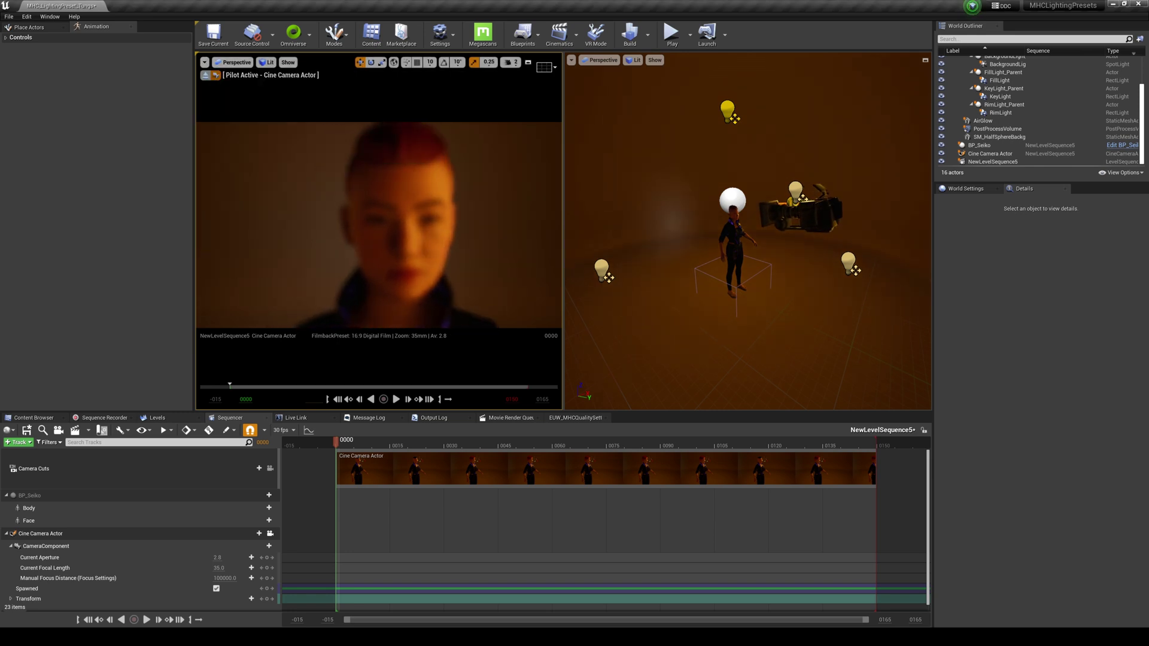
Set Forced LOD to 1 on BP_Seiko's LODSync component.
left_click(412, 192)
scroll(1005, 257, "down", 3)
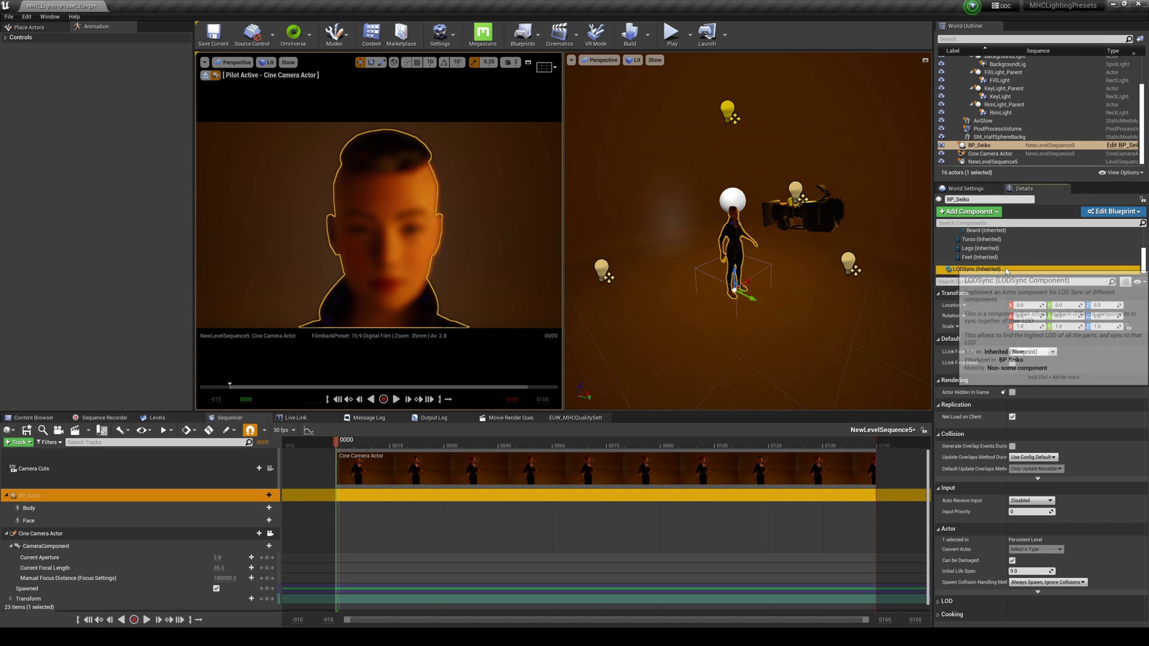
left_click(1005, 270)
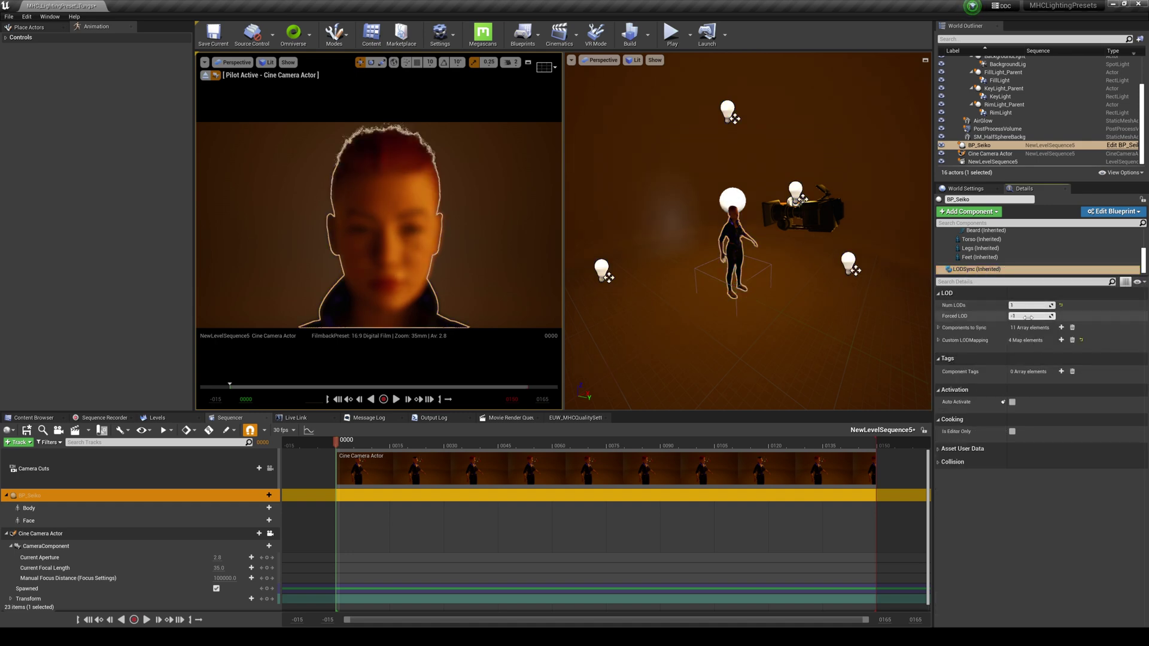
key("Return")
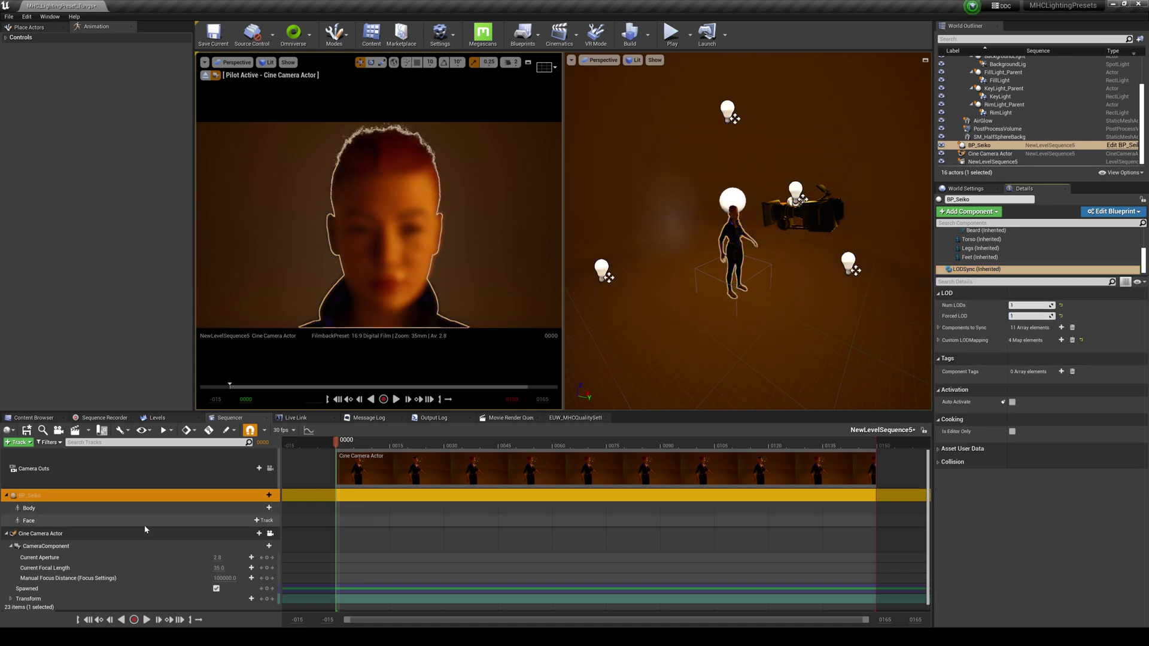
Show the Cine Camera Actor's debug focus plane and reduce the manual focus distance to about 69.9 at the face.
left_click(365, 533)
left_click(1012, 445)
left_click_drag(1026, 432, 1002, 432)
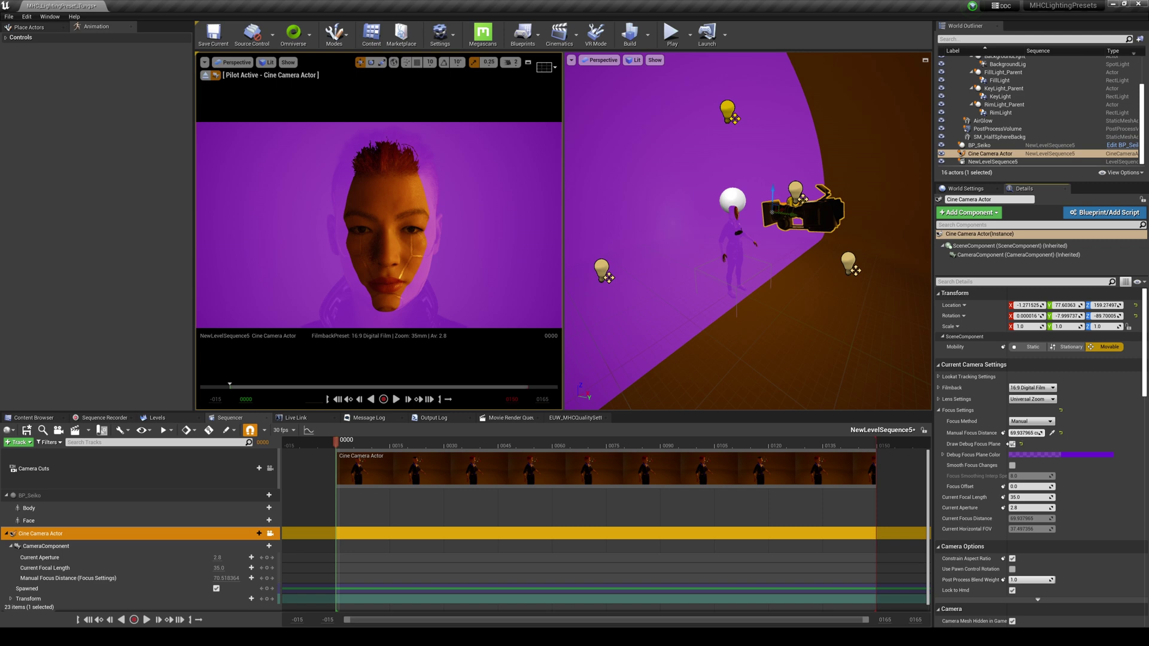